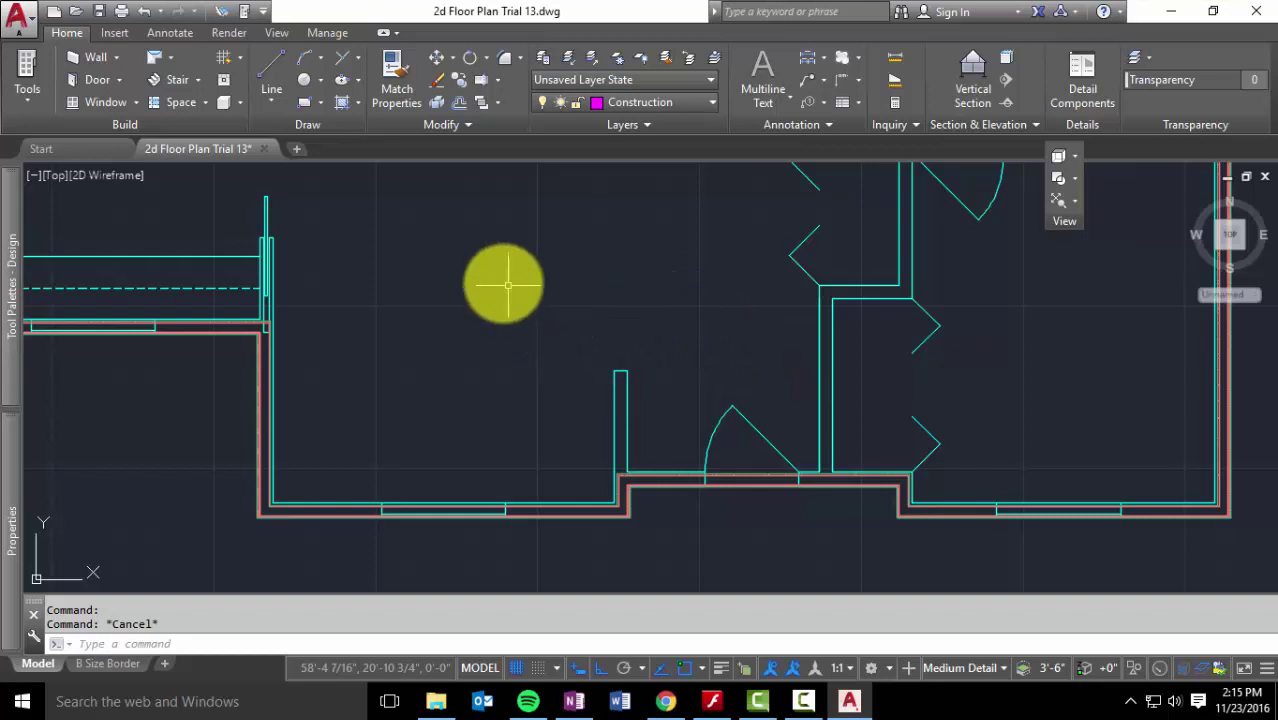
Expand the Tool Palettes, browse the Walls styles, then return to the Doors tab
mouse_move(12, 335)
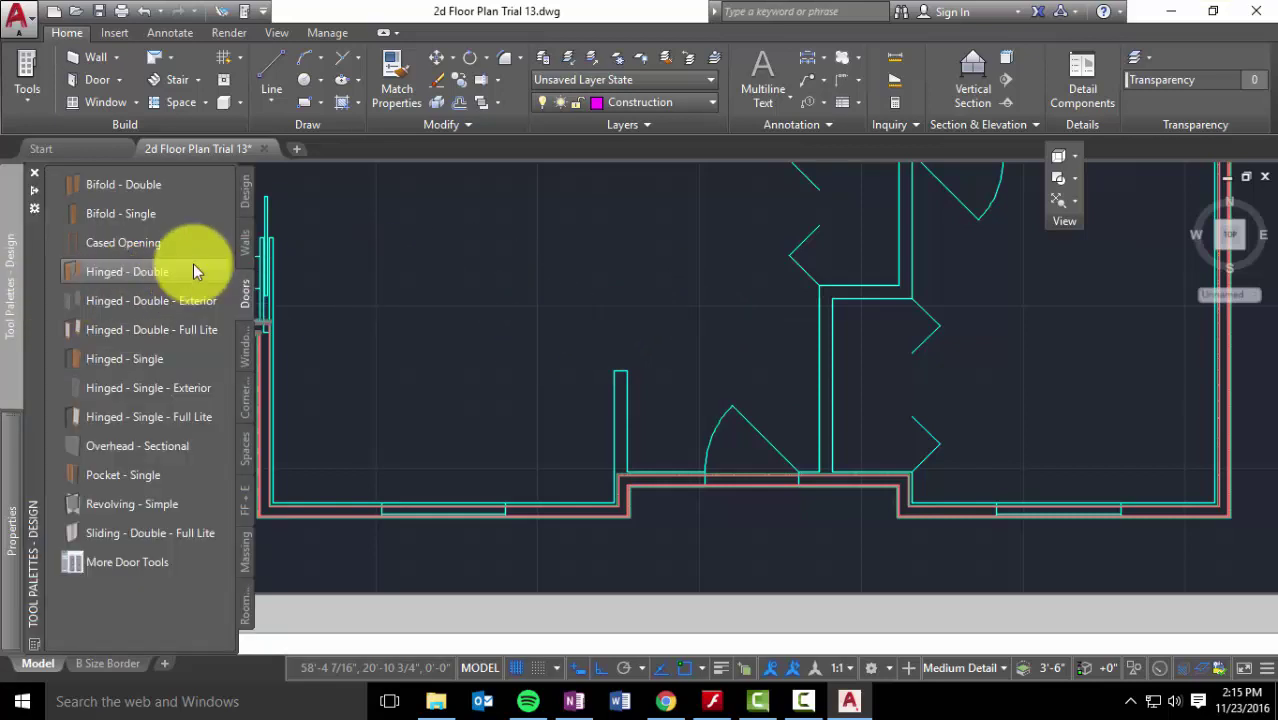
left_click(248, 243)
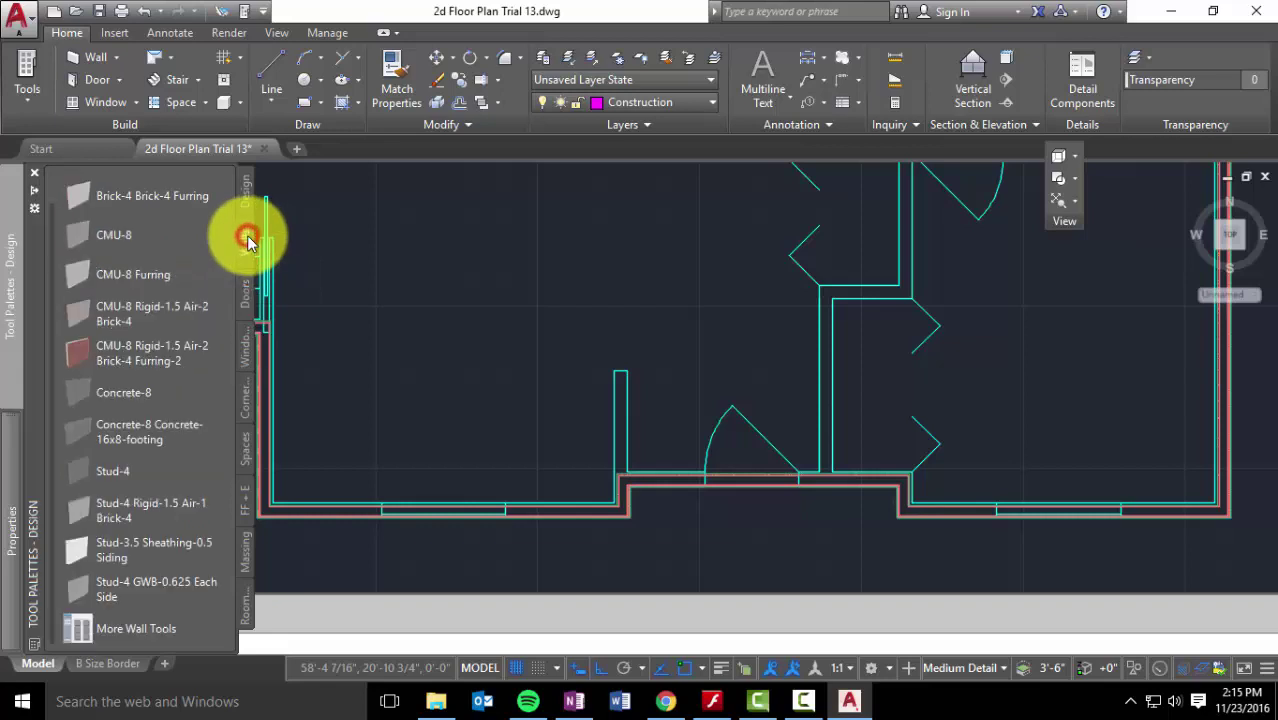
left_click(245, 293)
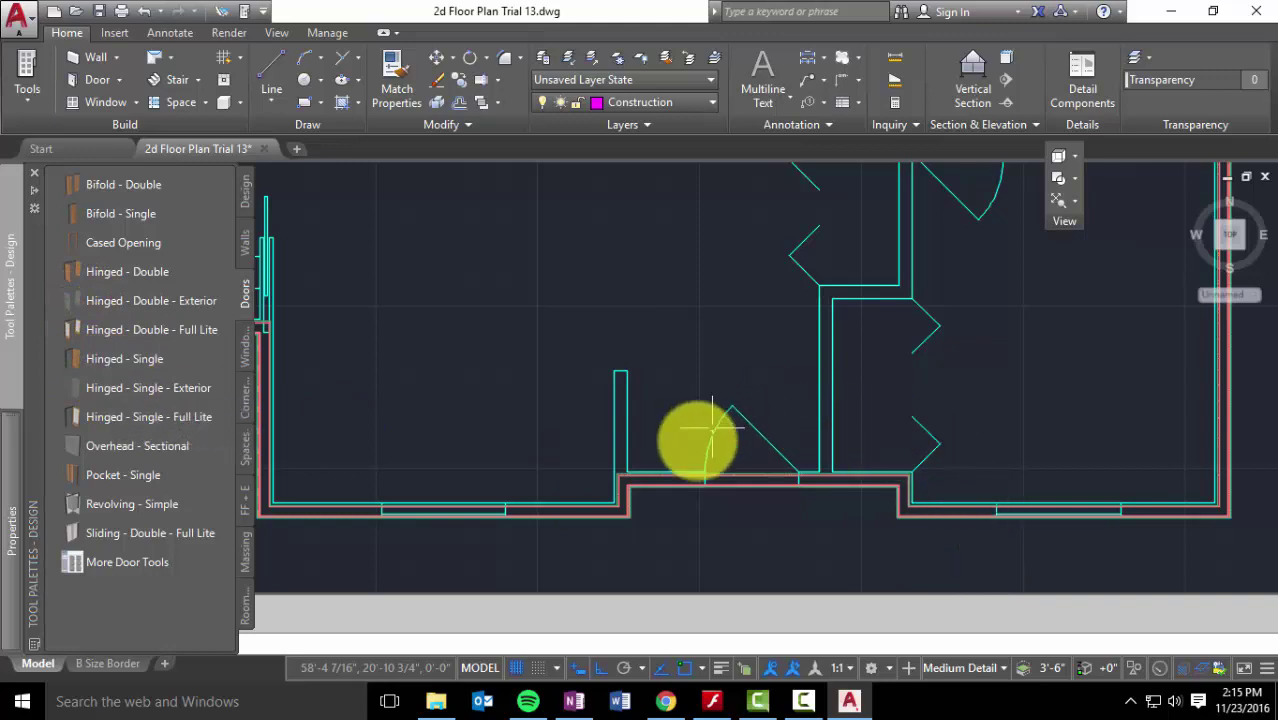
Cancel the current command, zoom to the closet opening, and start a Hinged - Single - Exterior door
key("Escape")
scroll(740, 470, "down", 5)
scroll(750, 425, "up", 2)
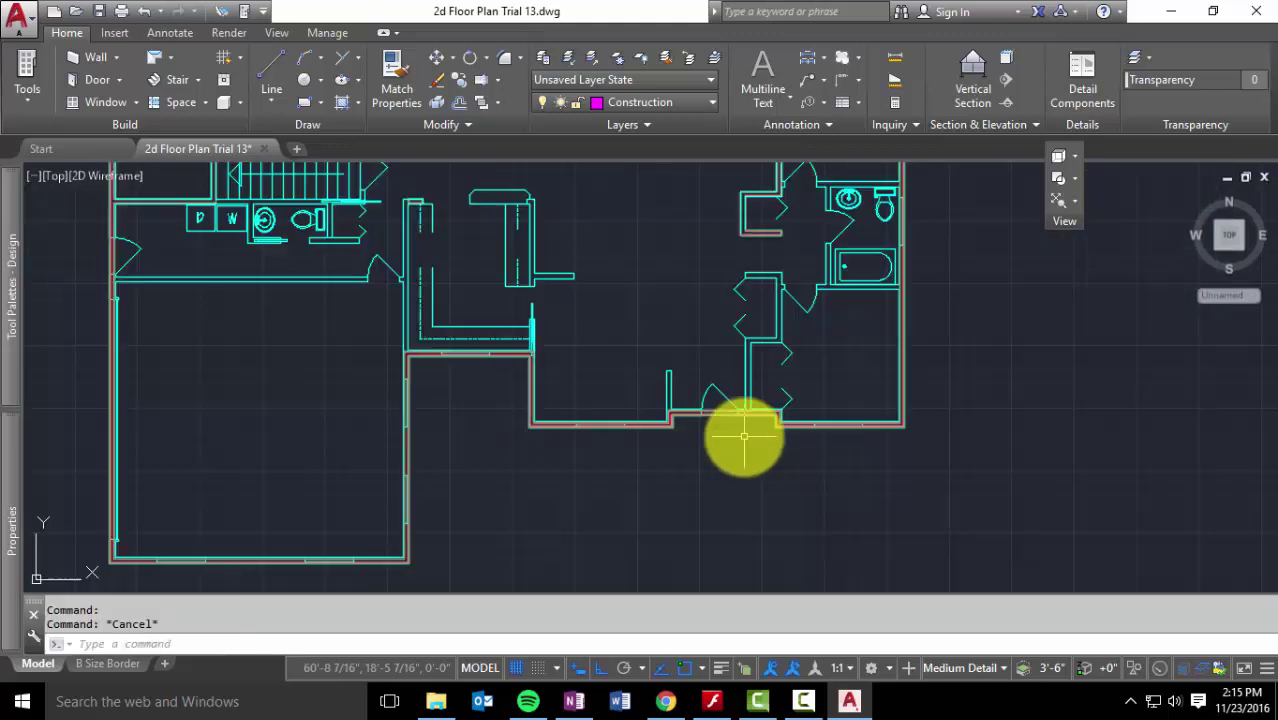
scroll(744, 436, "up", 6)
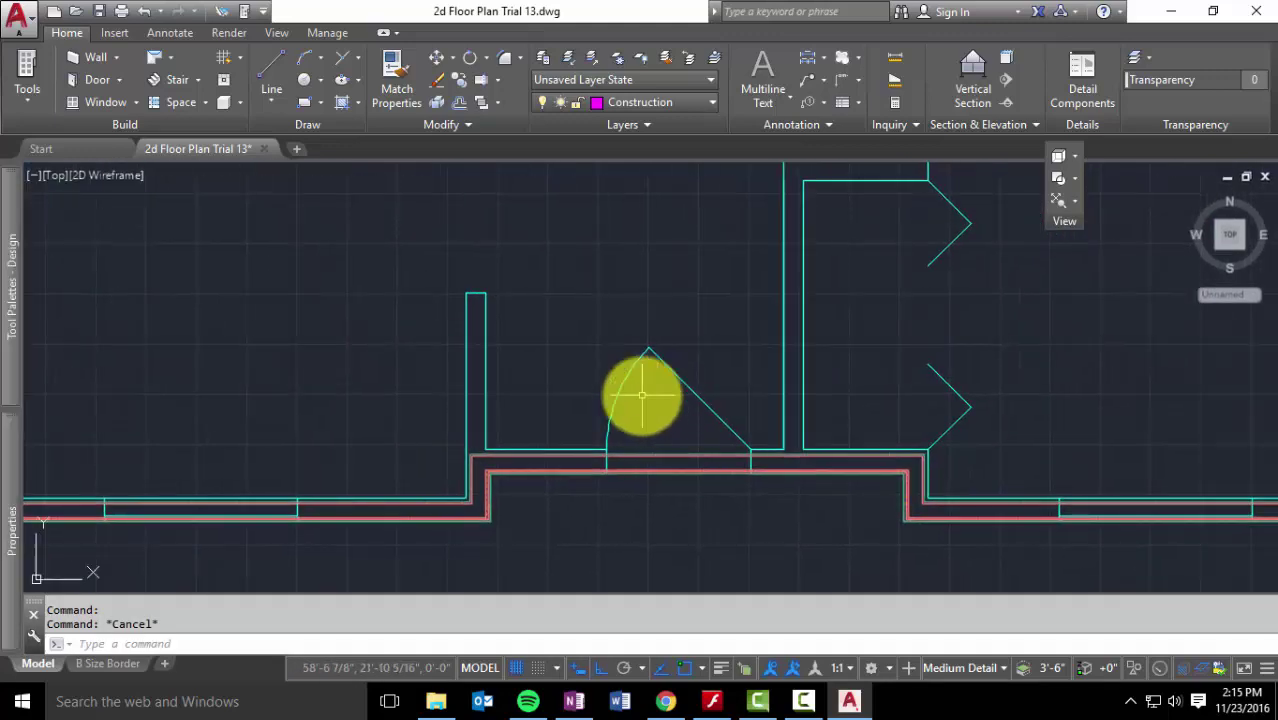
mouse_move(8, 303)
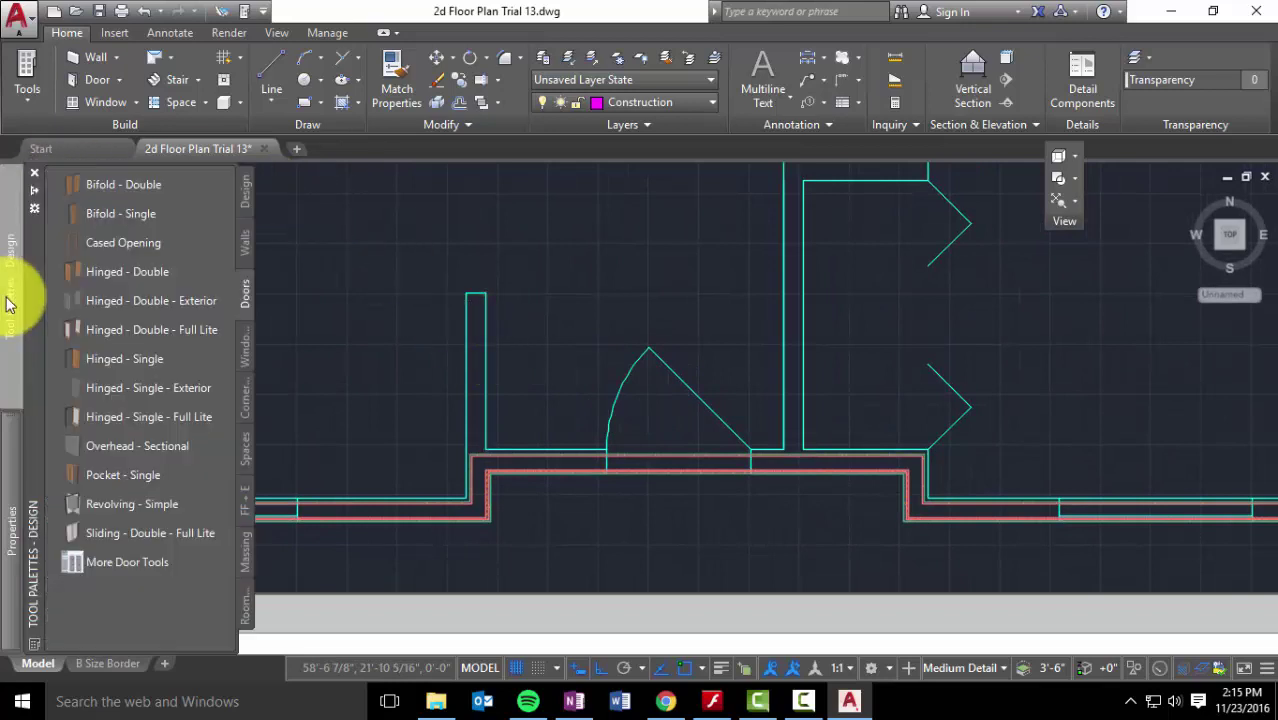
left_click(181, 387)
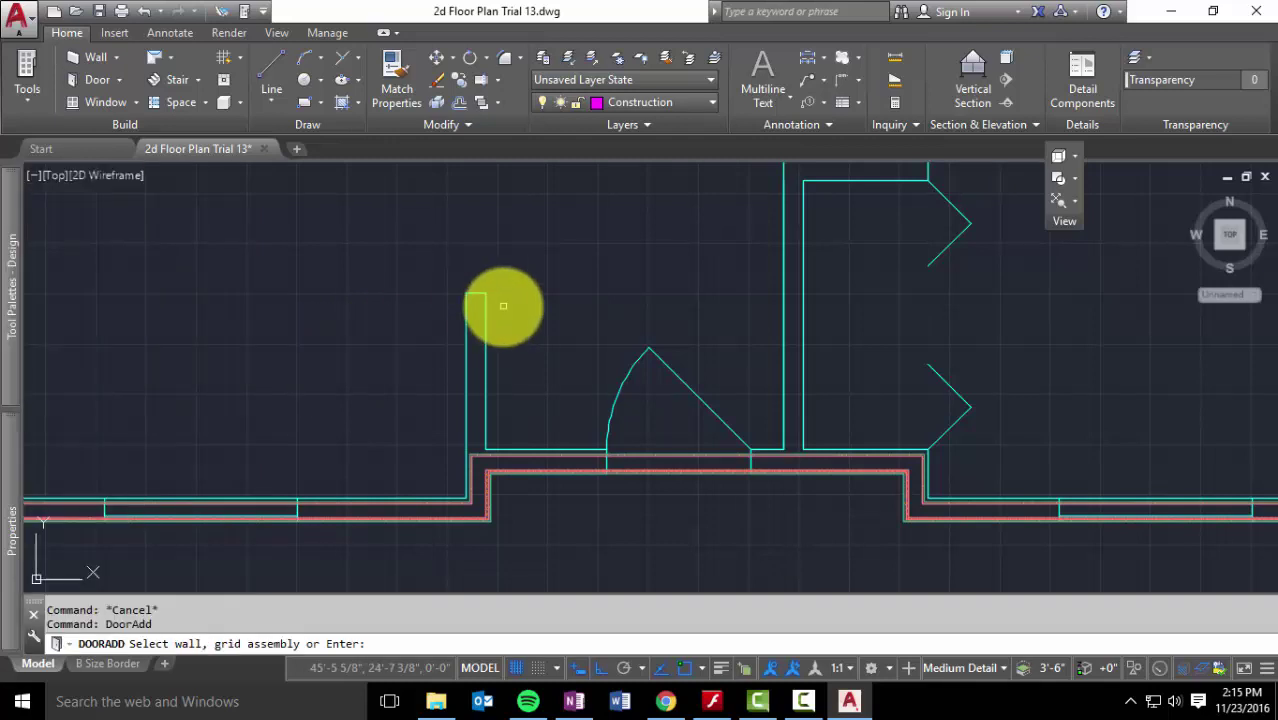
mouse_move(5, 290)
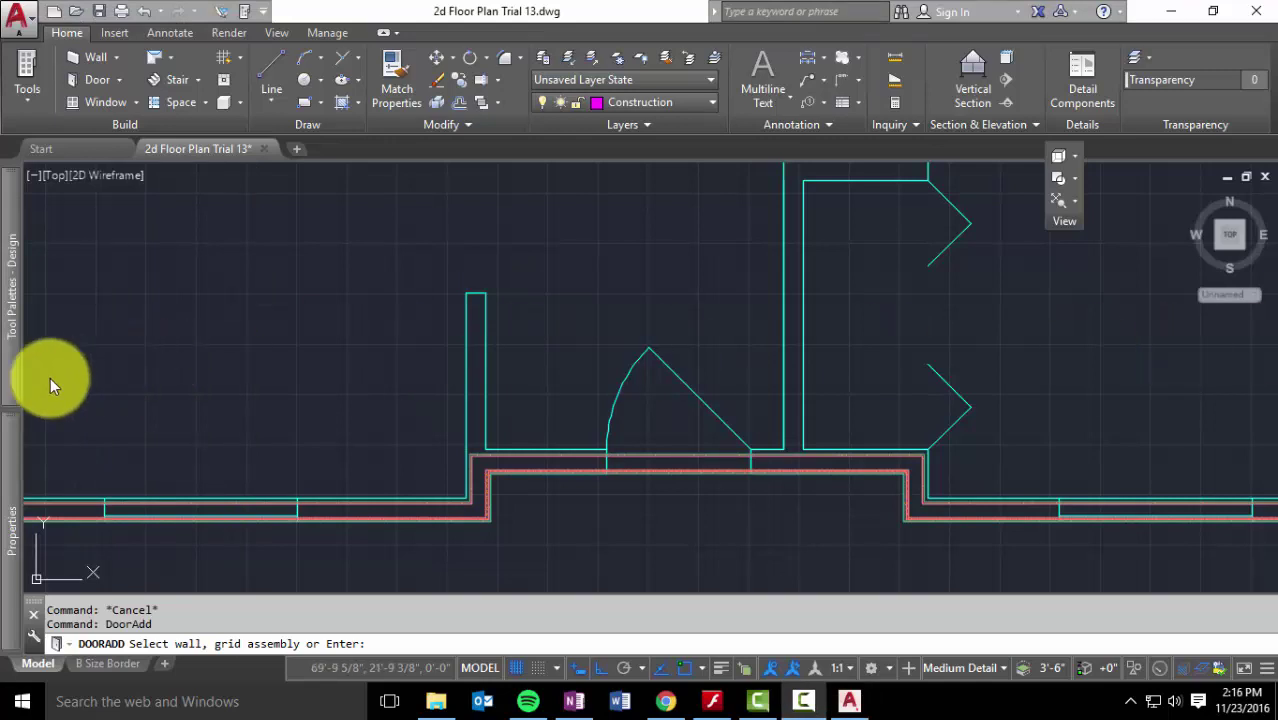
Set the new door's Threshold height to 12' in the Properties palette
left_click(9, 502)
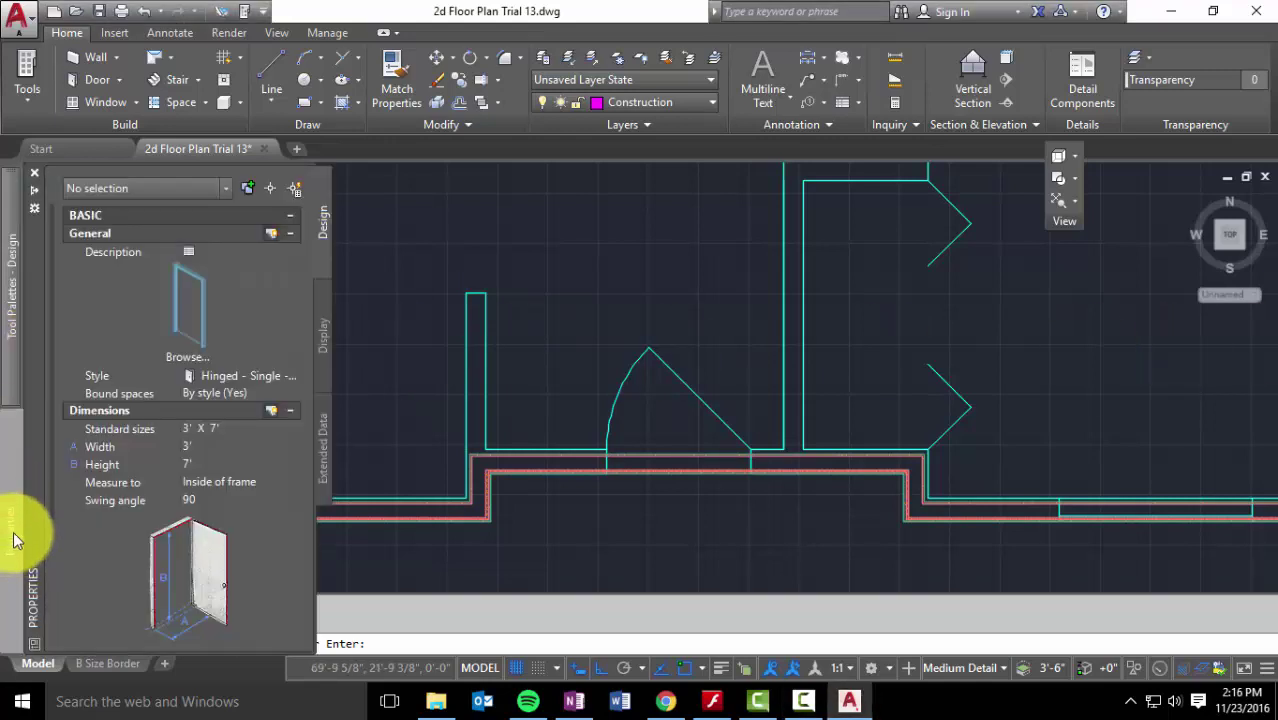
scroll(216, 453, "down", 2)
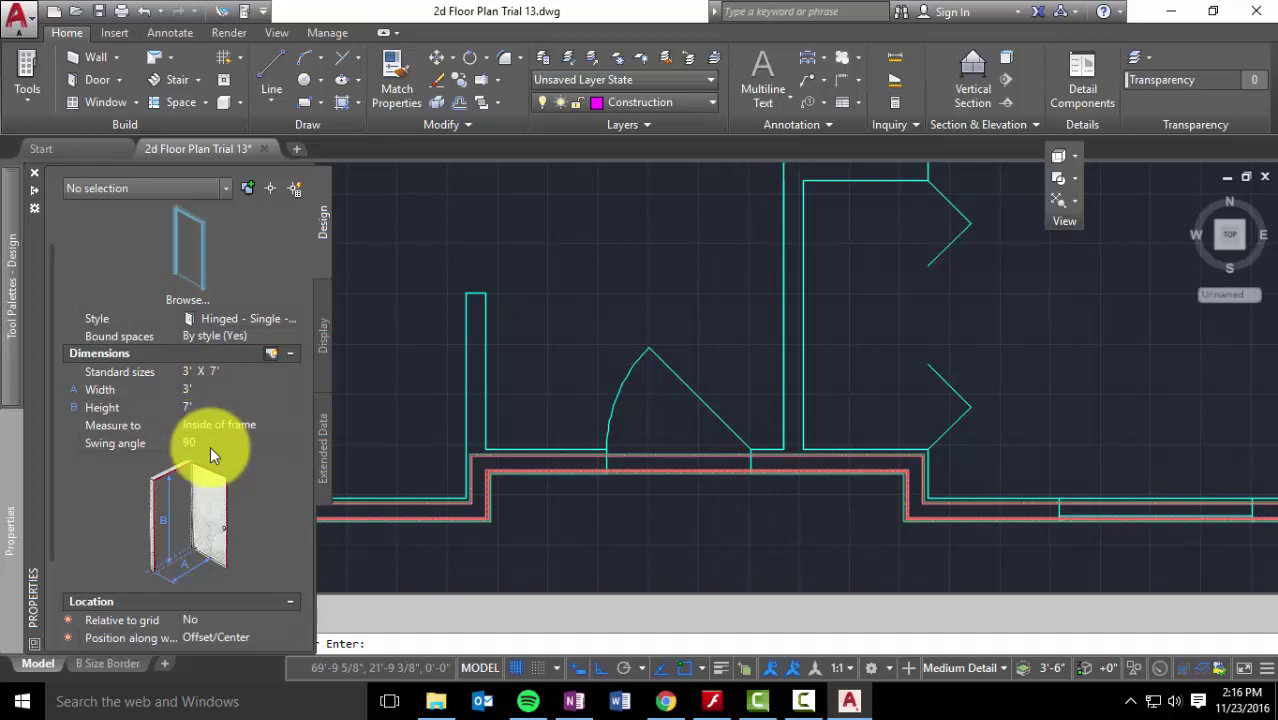
scroll(210, 447, "down", 3)
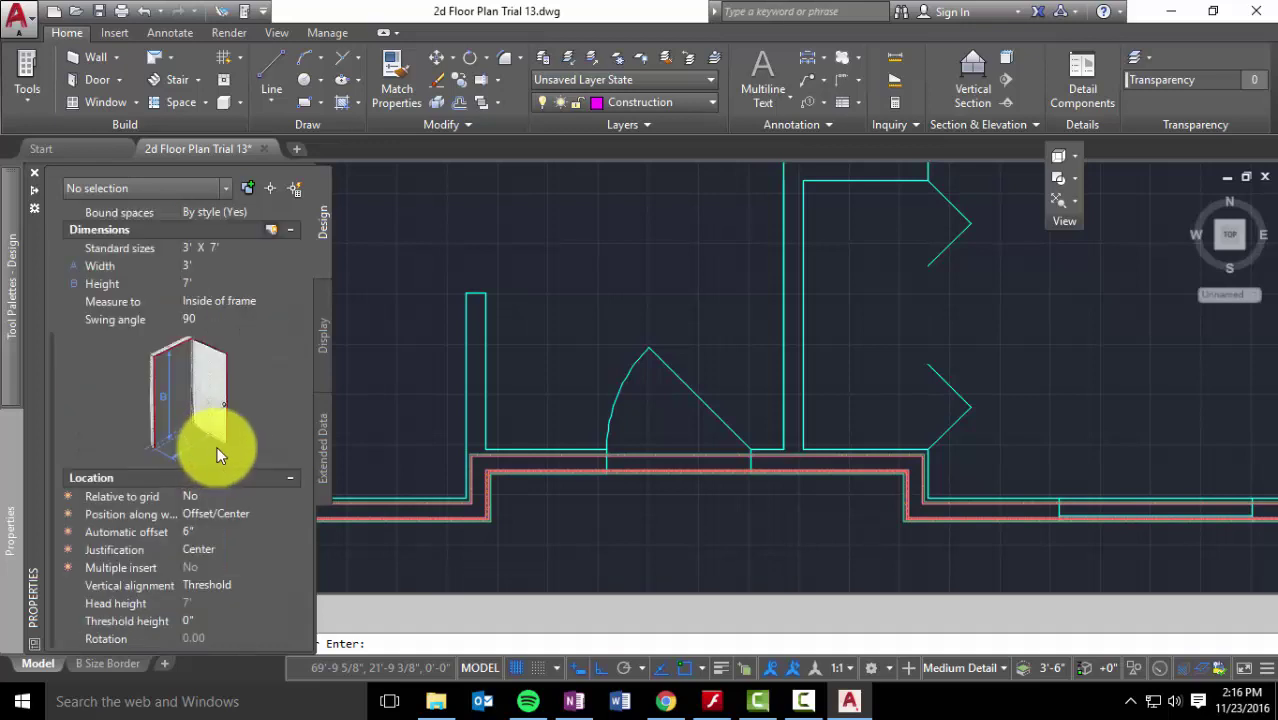
left_click(187, 620)
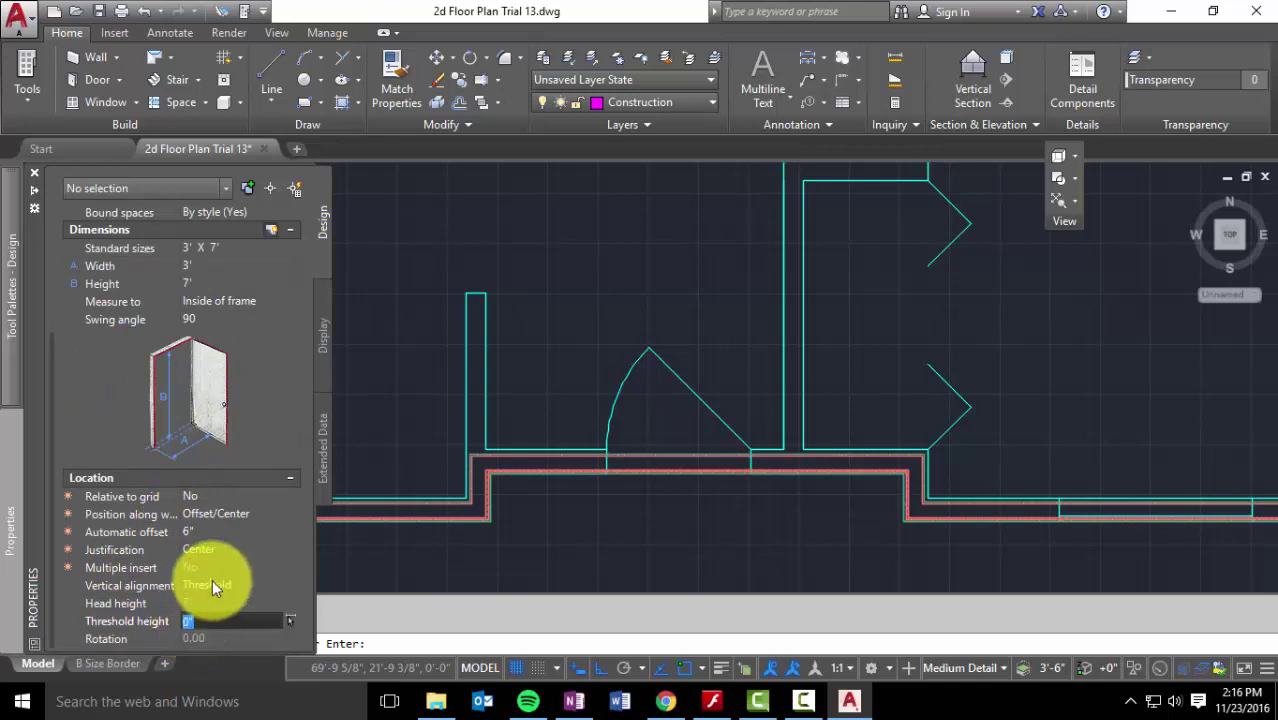
type("12'")
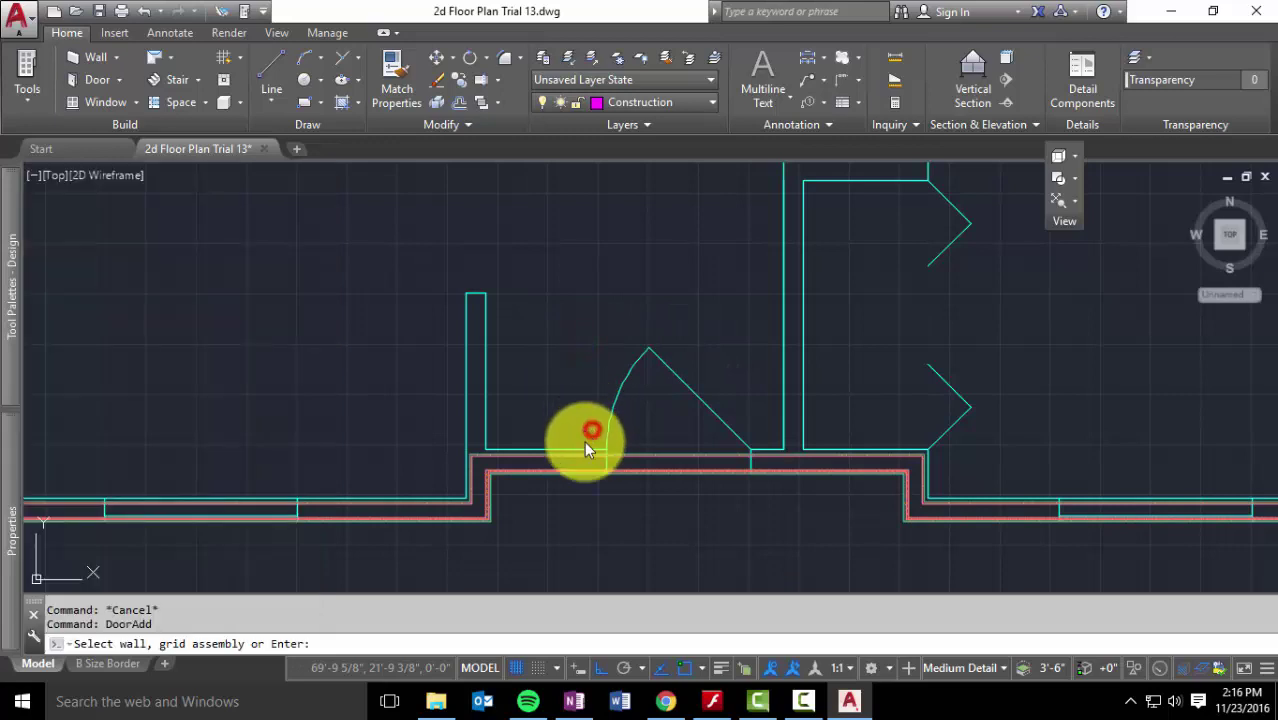
Select the closet's front wall, try a door position, then cancel the door insertion
left_click(588, 448)
left_click(552, 352)
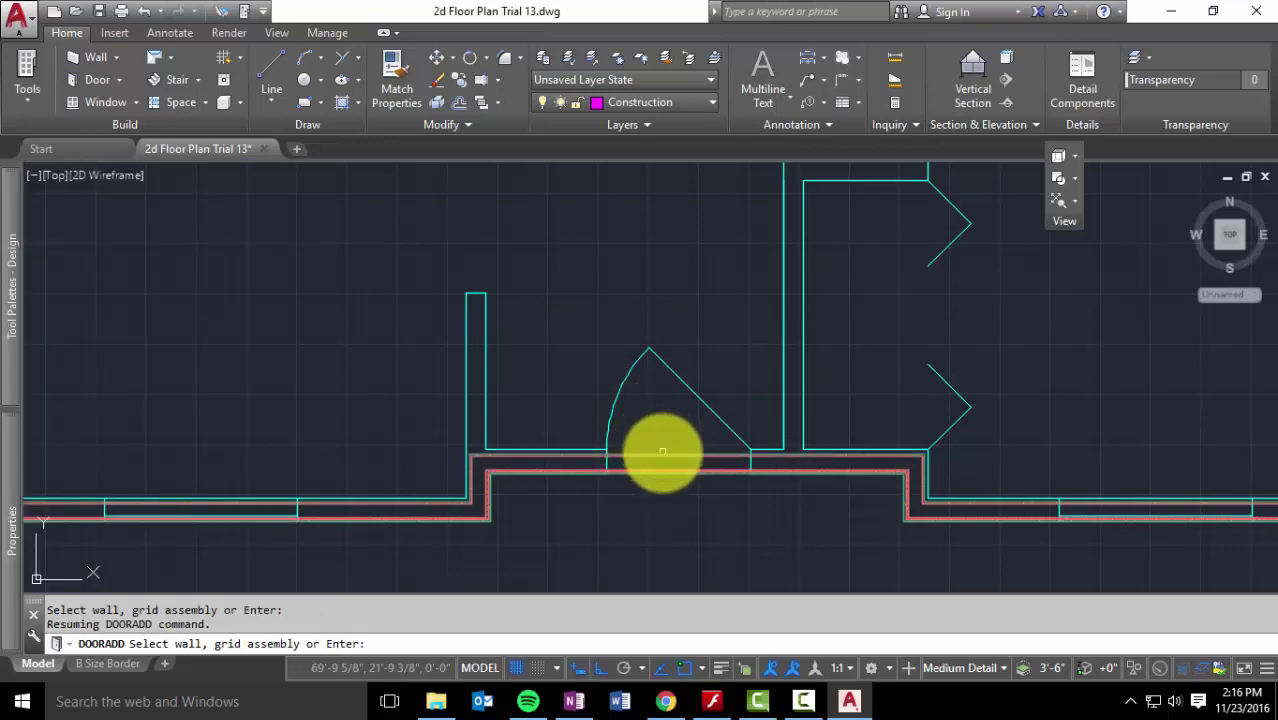
left_click(662, 452)
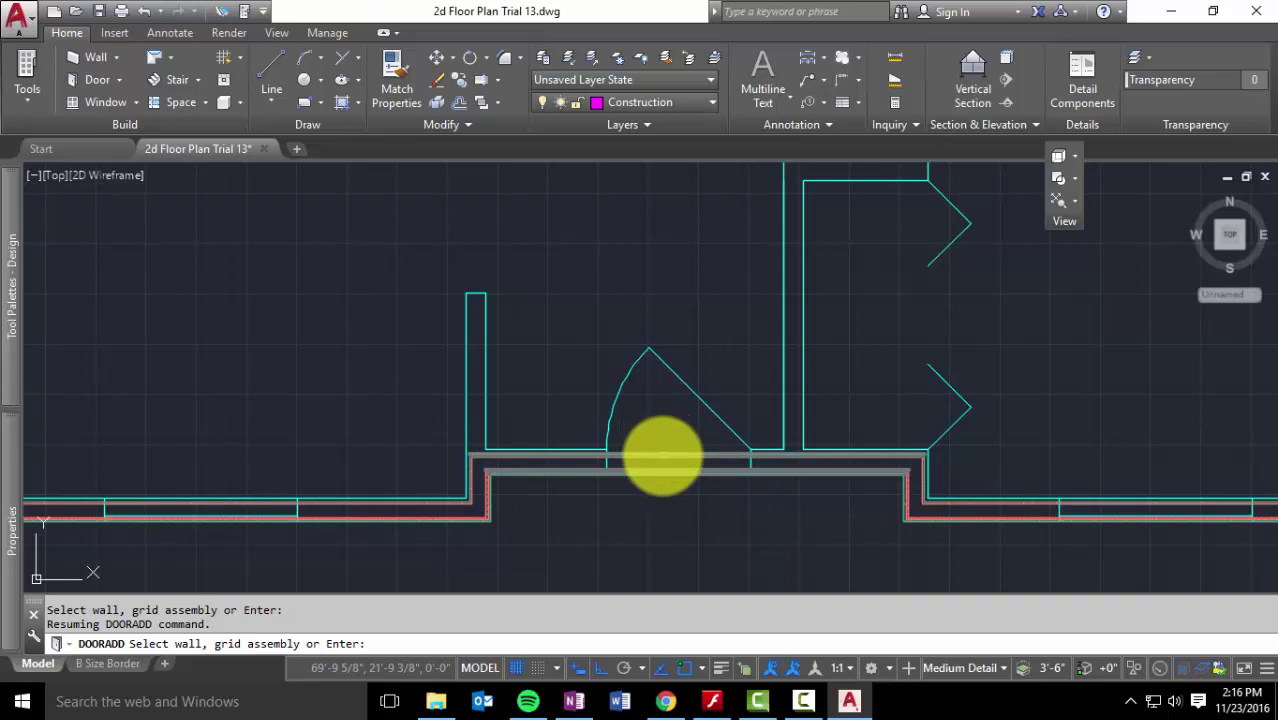
left_click(662, 452)
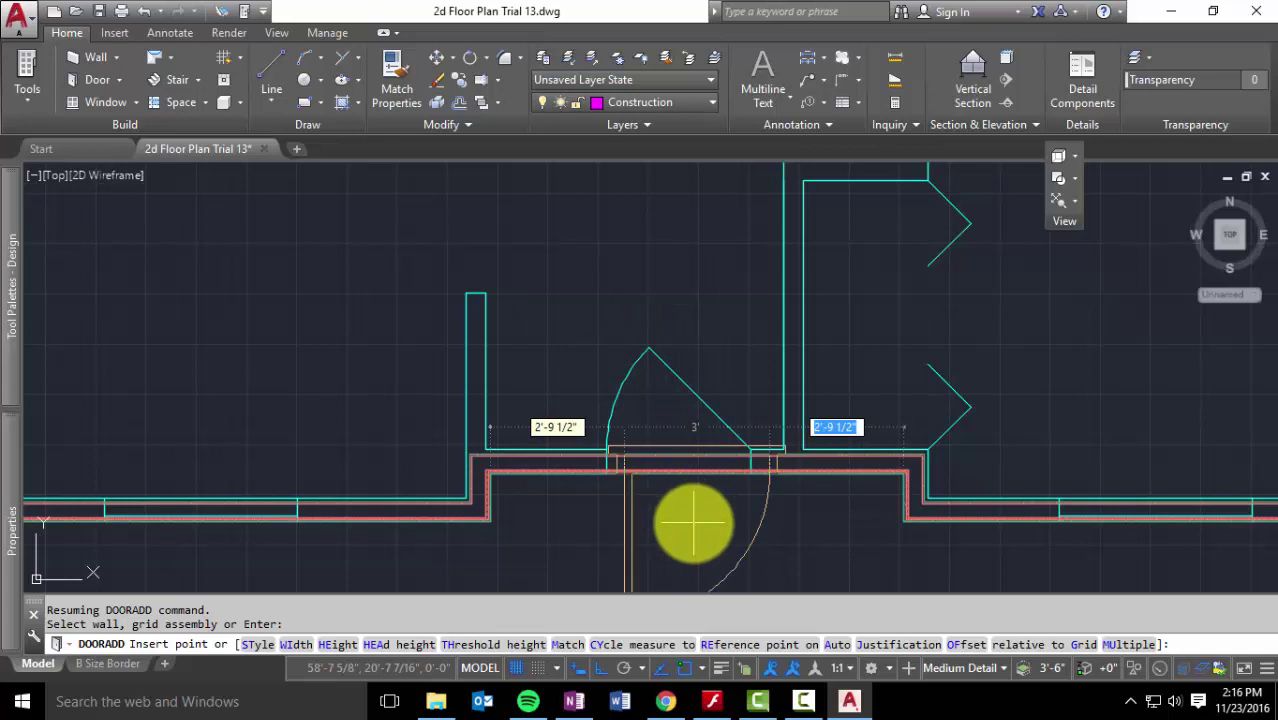
left_click(678, 470)
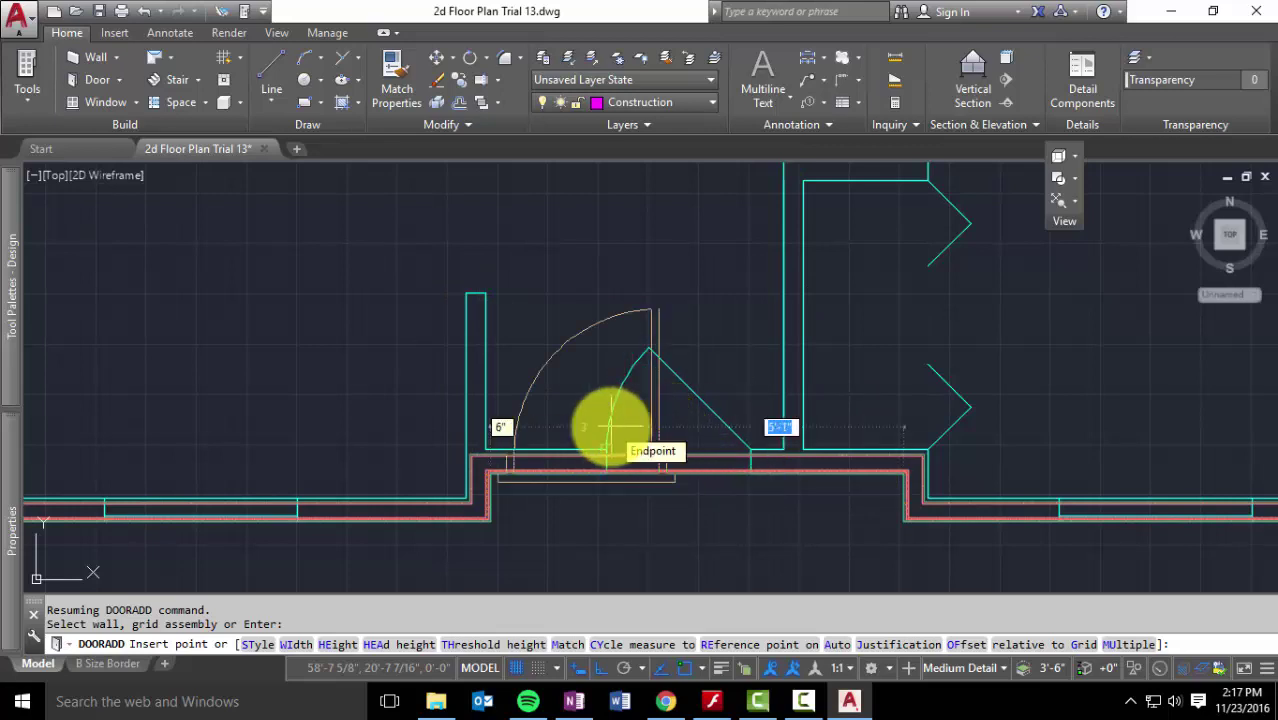
key("Escape")
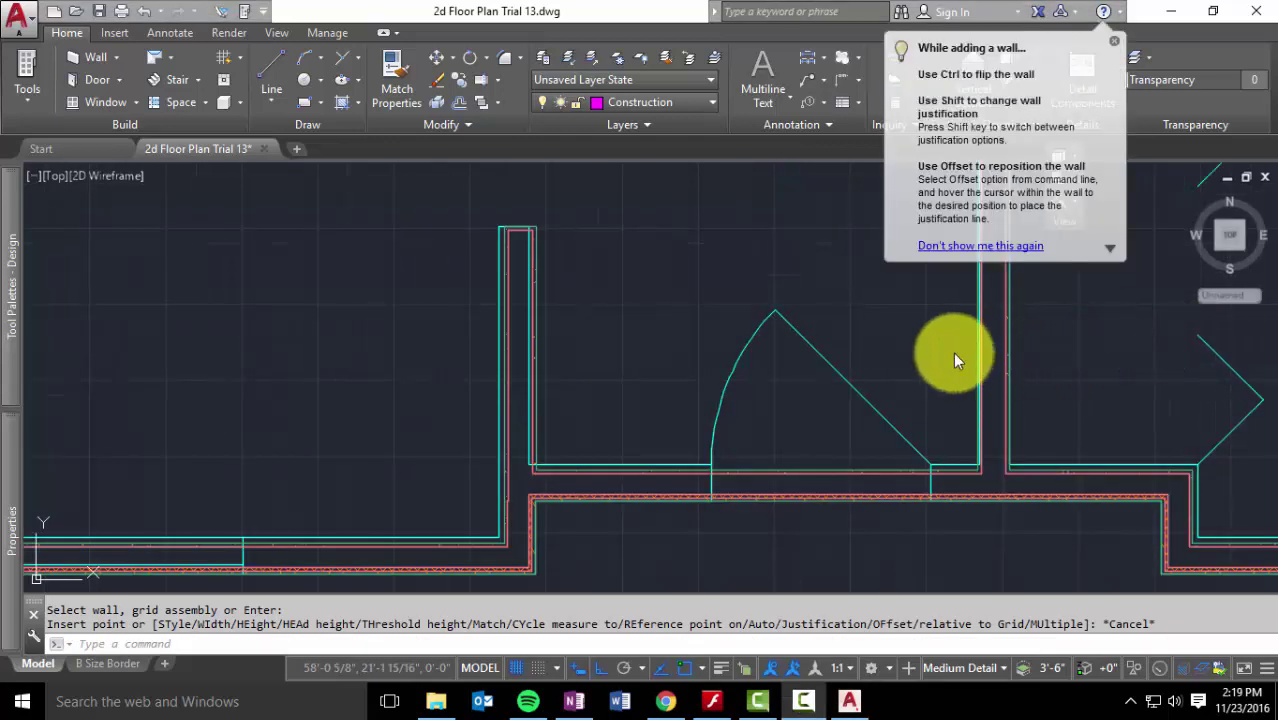
Dismiss the adding-walls tip and pan the plan to frame the closet
scroll(955, 360, "down", 2)
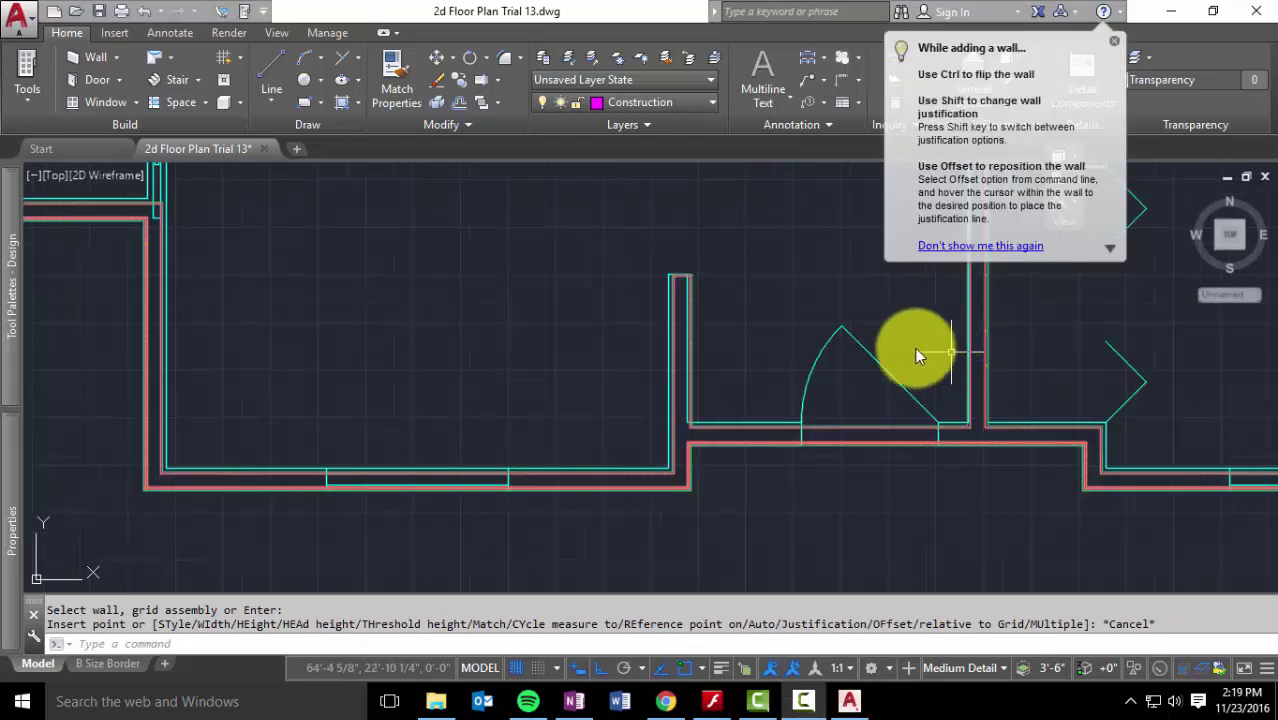
left_click(1114, 40)
middle_click_drag(938, 258, 571, 408)
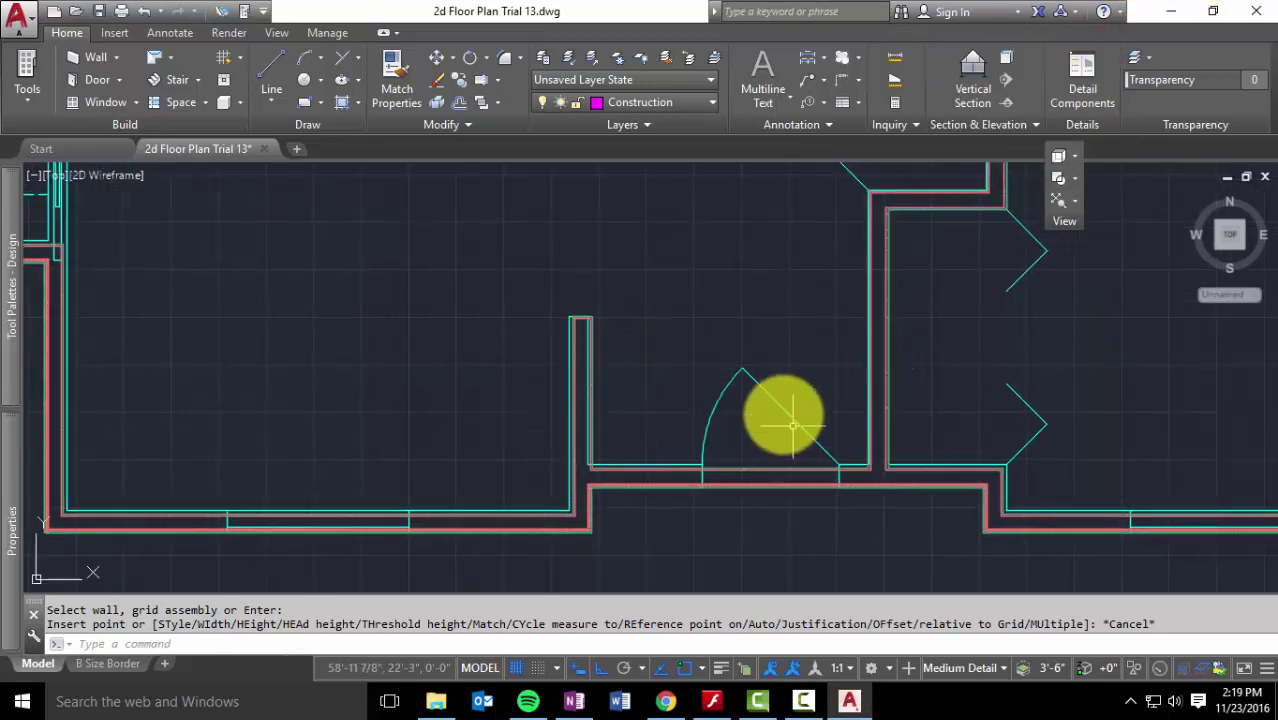
Restart the Hinged - Single - Exterior door tool with a 12" threshold height
mouse_move(6, 216)
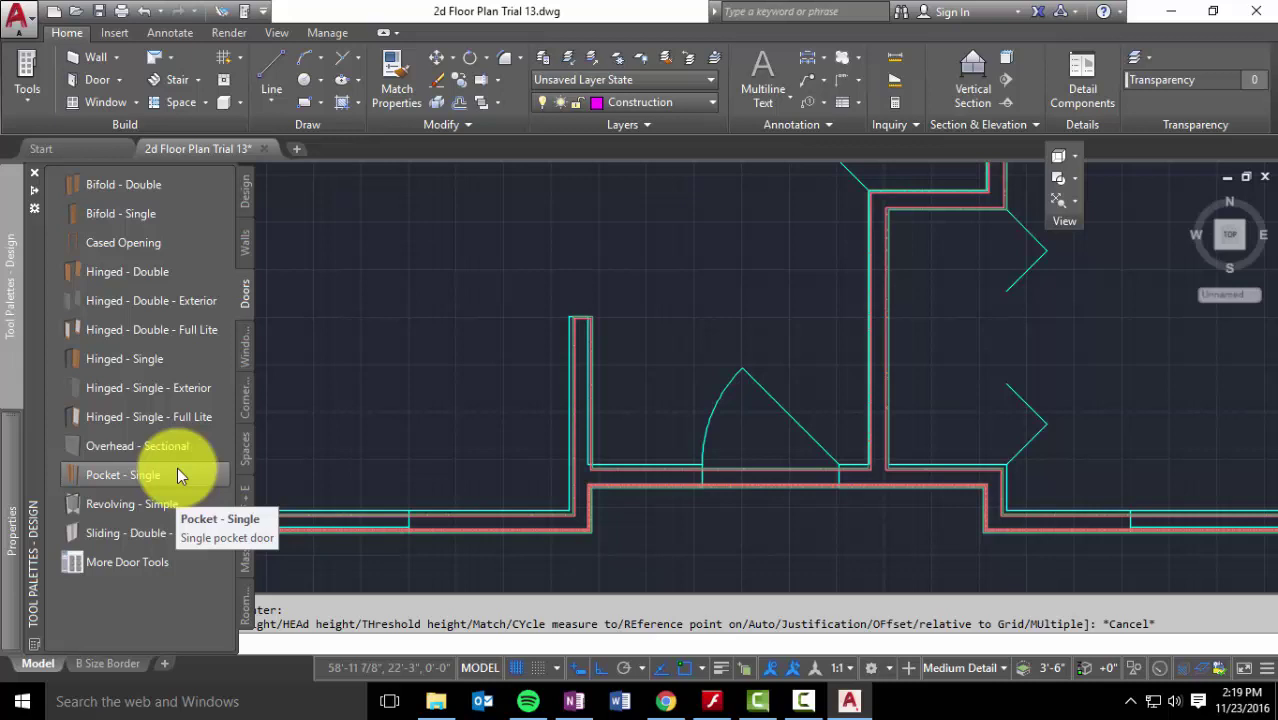
left_click(181, 387)
mouse_move(9, 512)
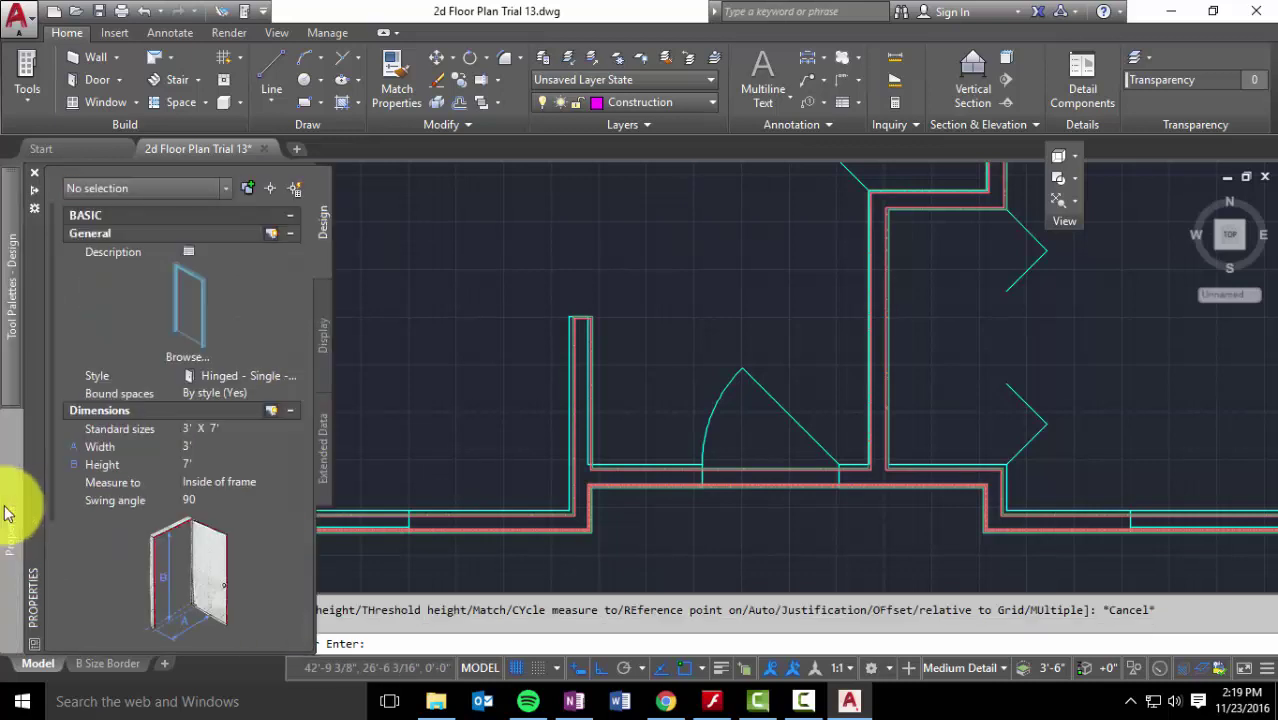
scroll(88, 505, "down", 5)
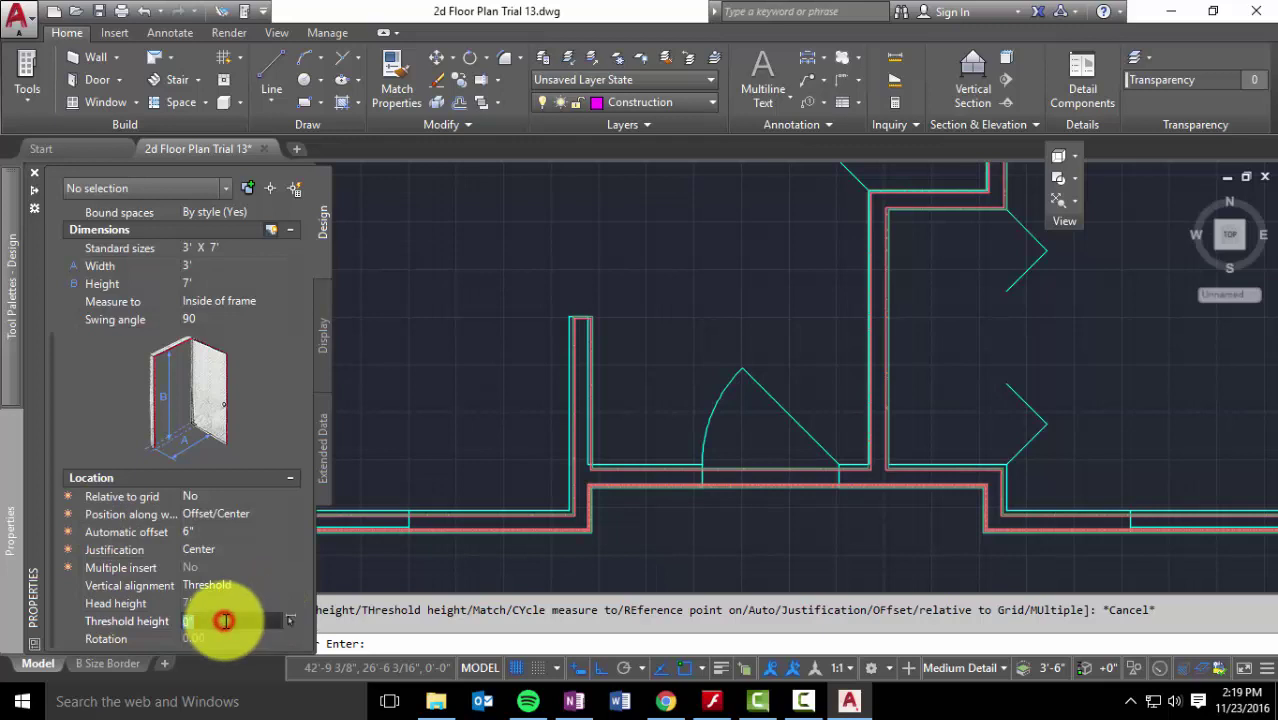
left_click(223, 621)
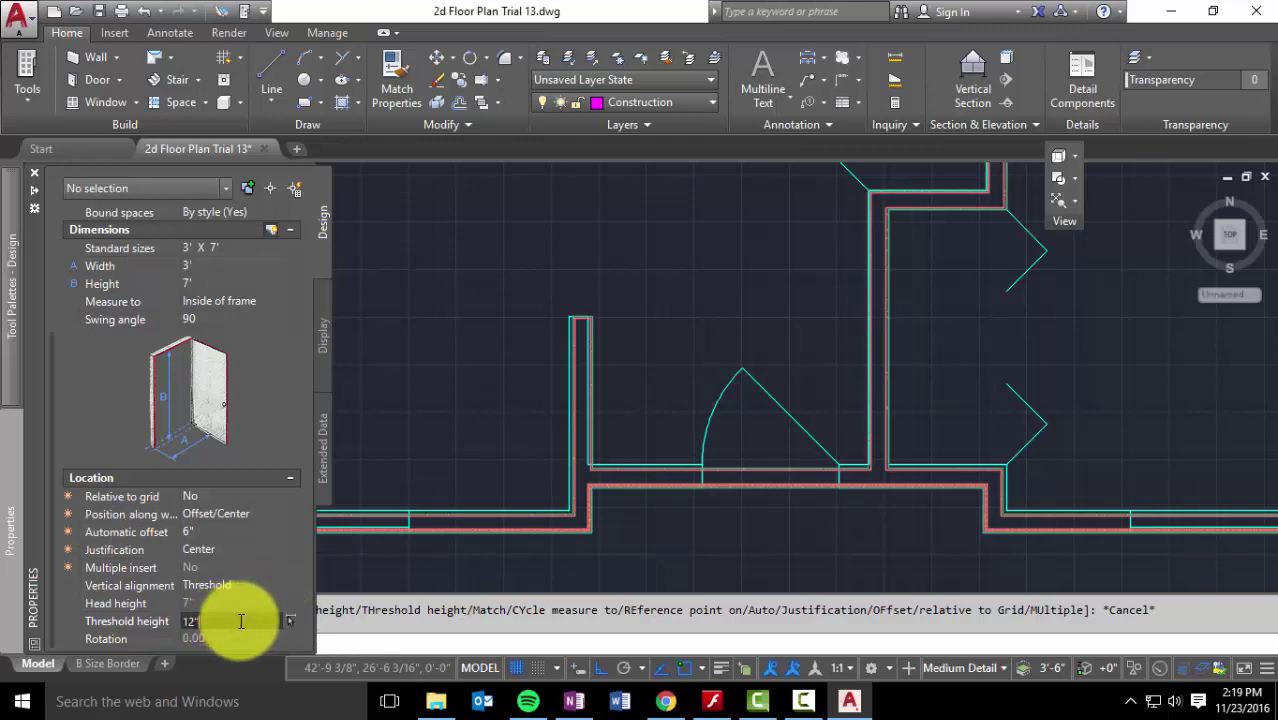
key("Return")
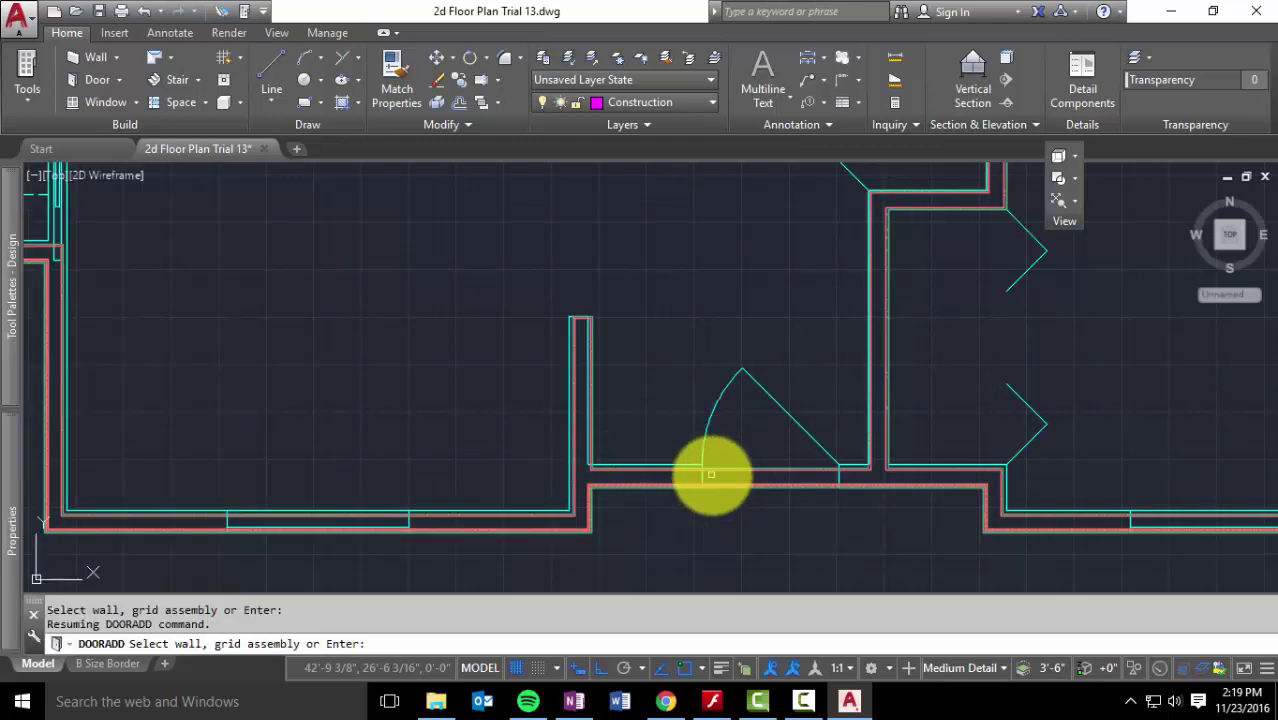
Place the Hinged - Single - Exterior door in the closet's front wall opening and end the command
left_click(718, 469)
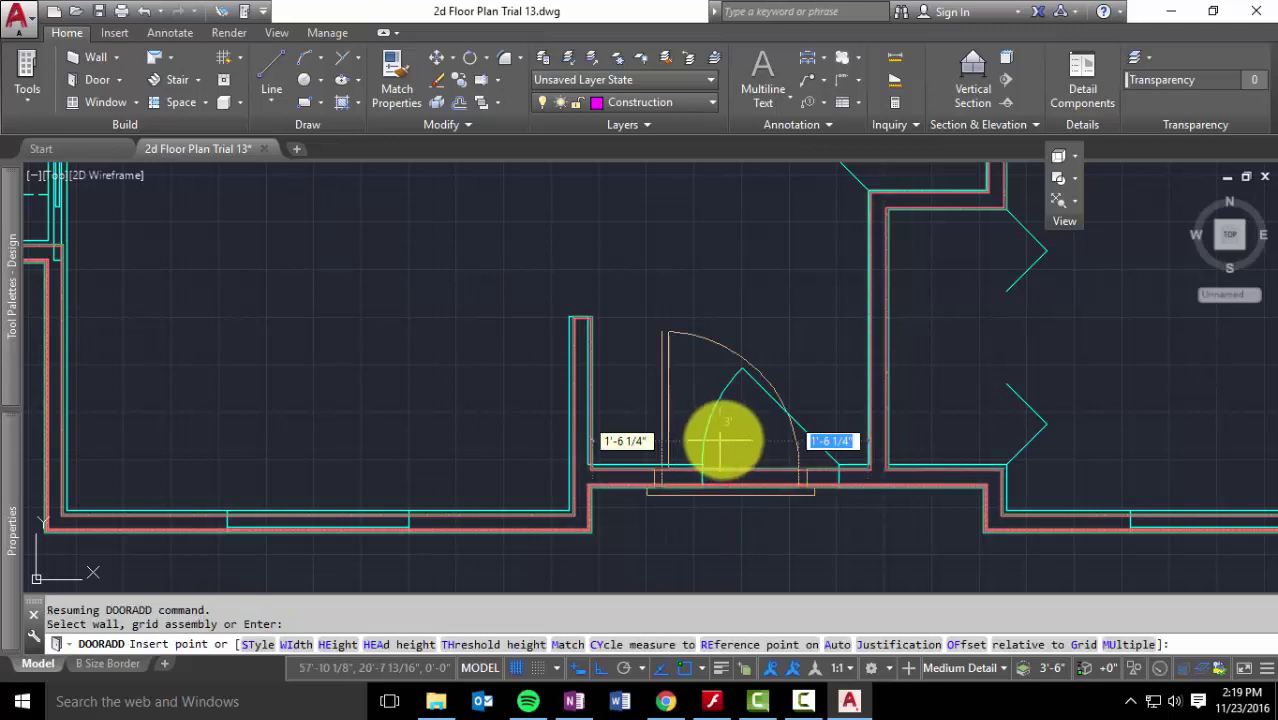
scroll(715, 445, "up", 3)
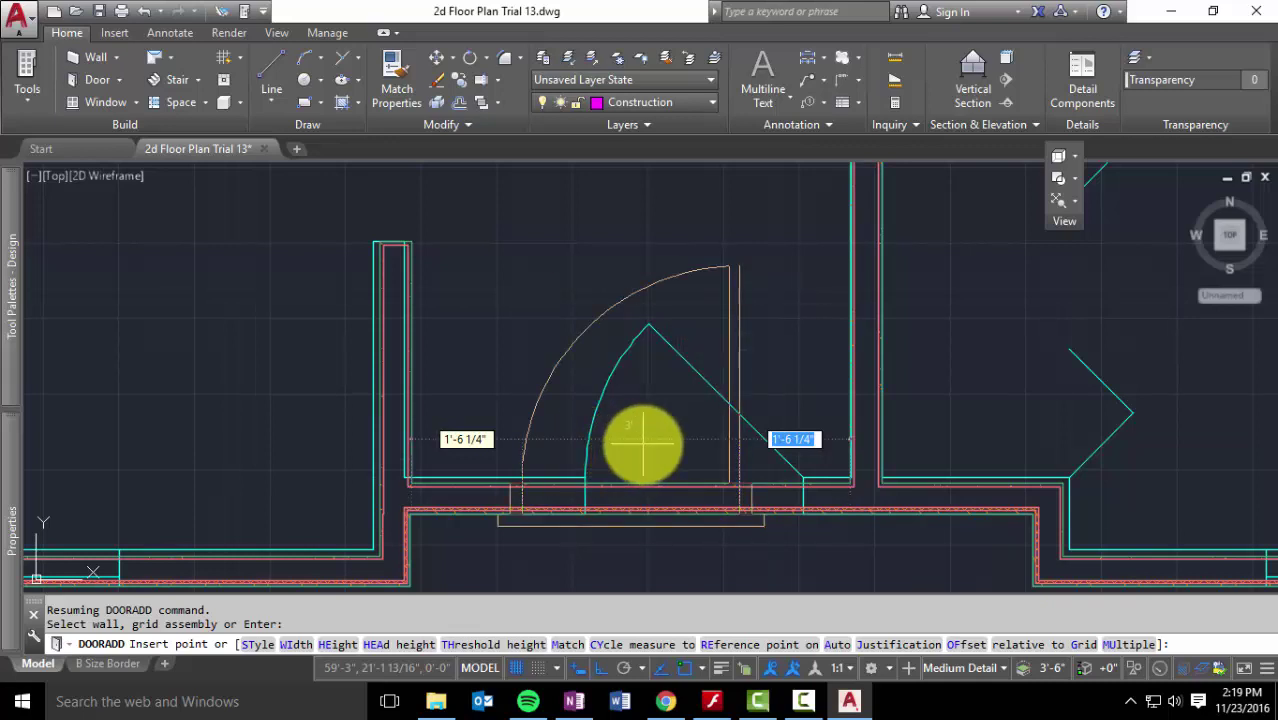
left_click(643, 442)
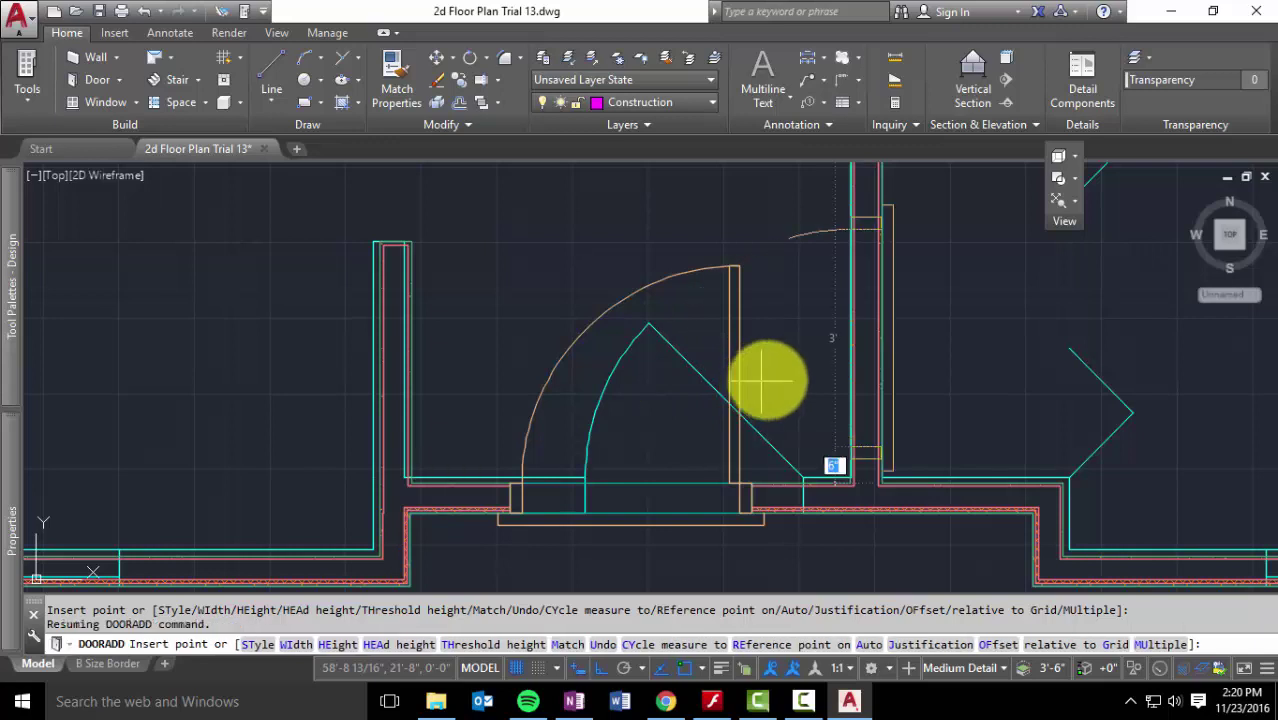
key("Escape")
scroll(760, 342, "down", 4)
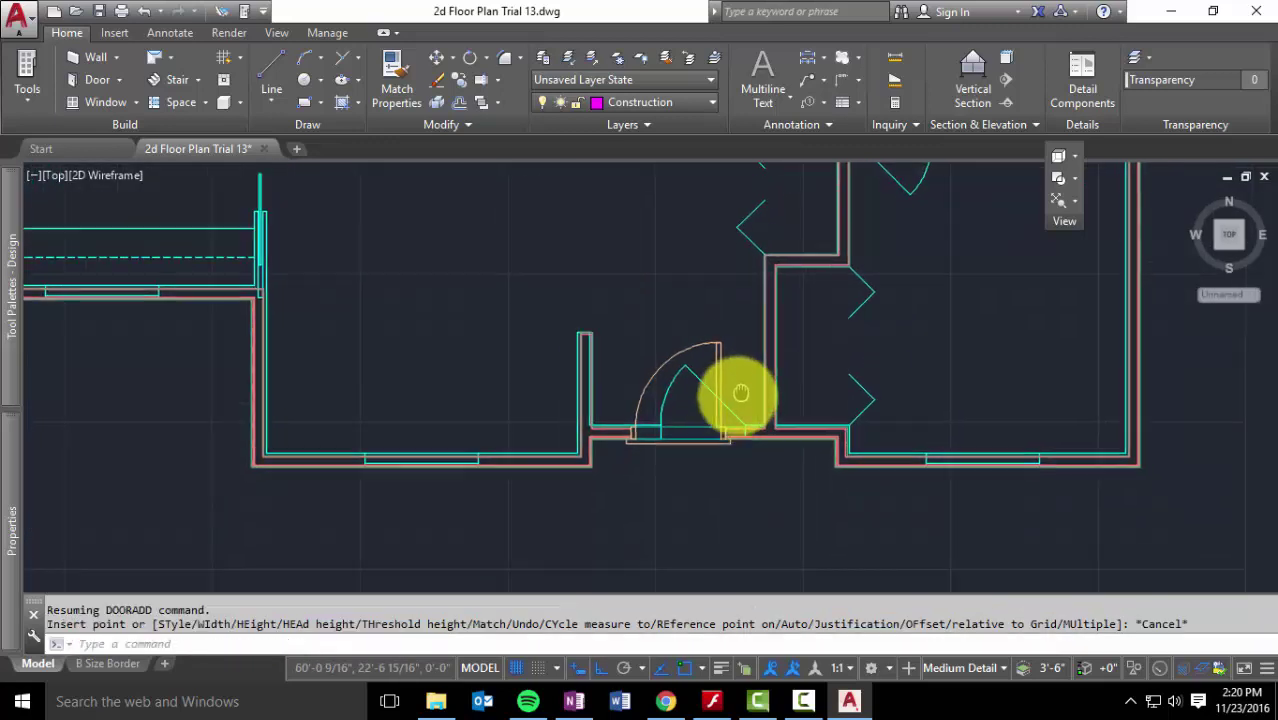
middle_click_drag(741, 393, 737, 399)
scroll(812, 400, "up", 2)
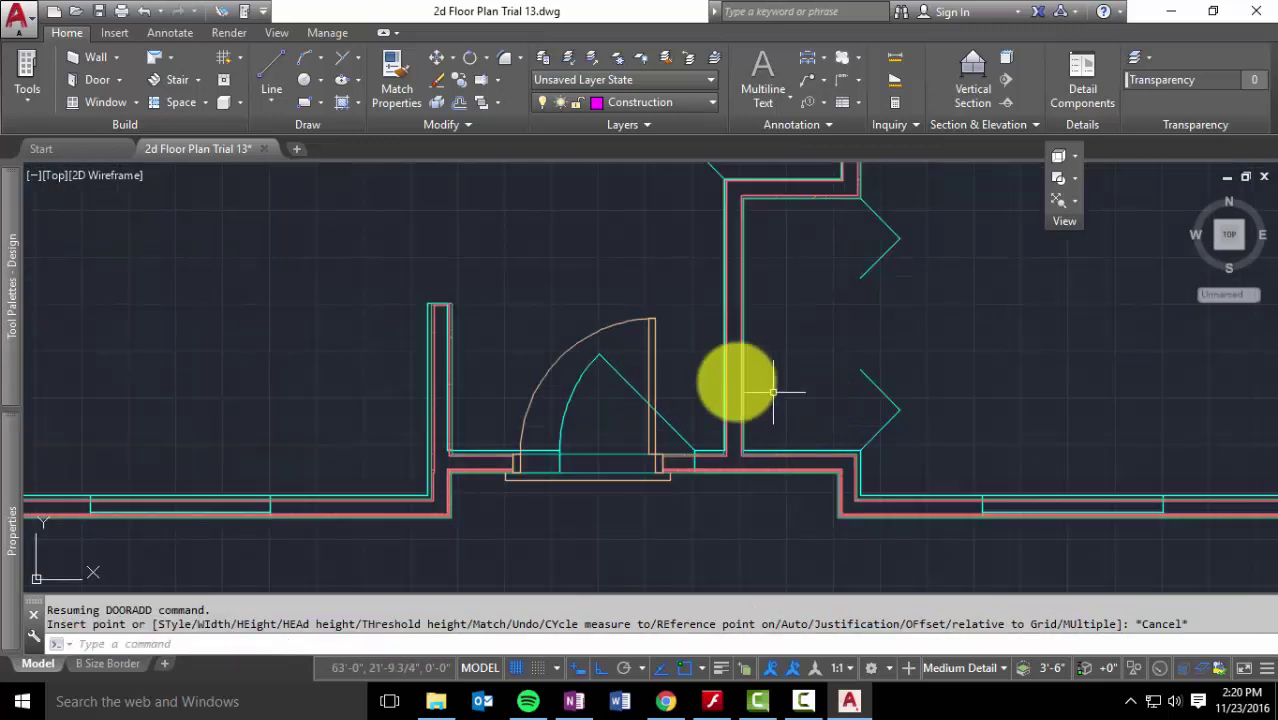
left_click(650, 347)
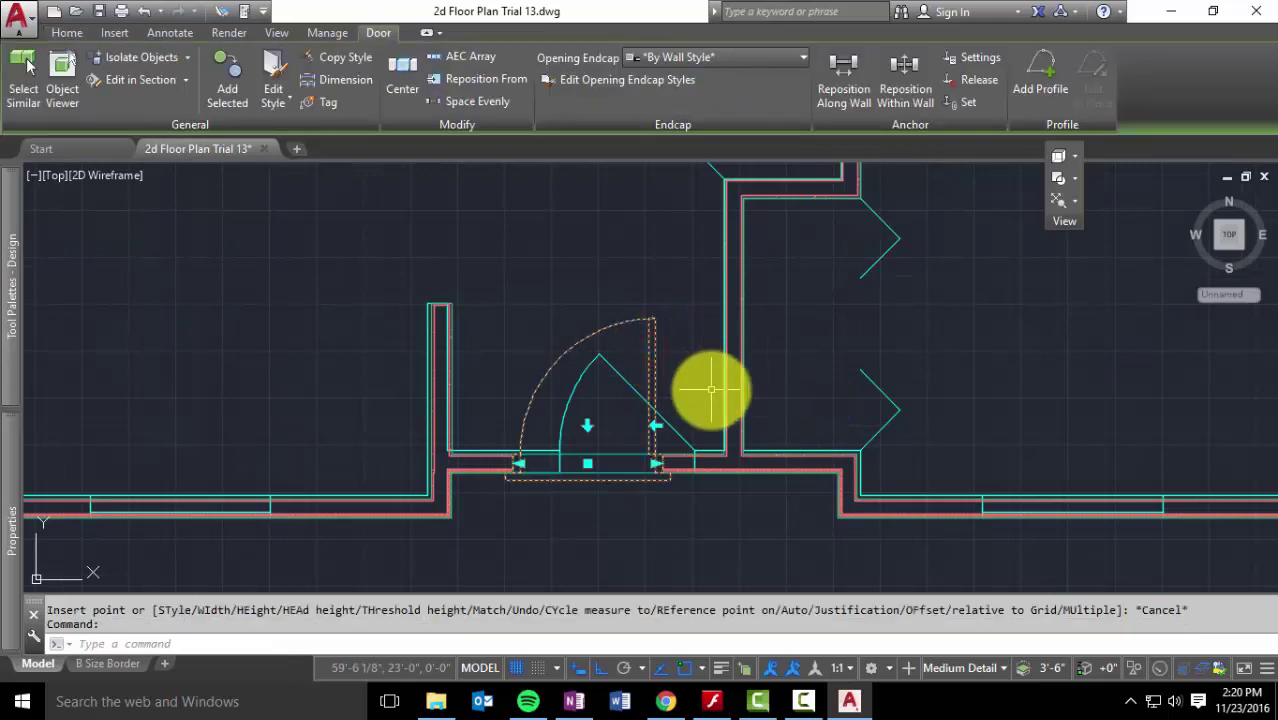
middle_click_drag(707, 385, 707, 350)
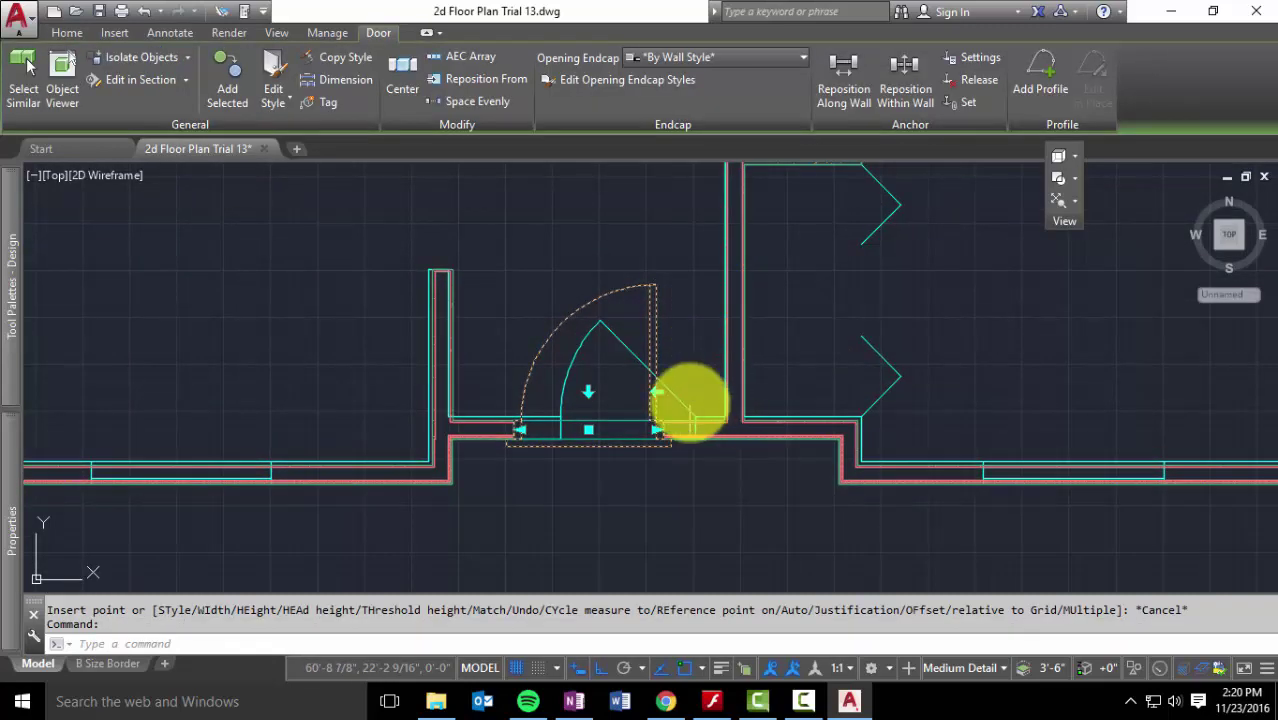
scroll(690, 400, "up", 2)
left_click(633, 387)
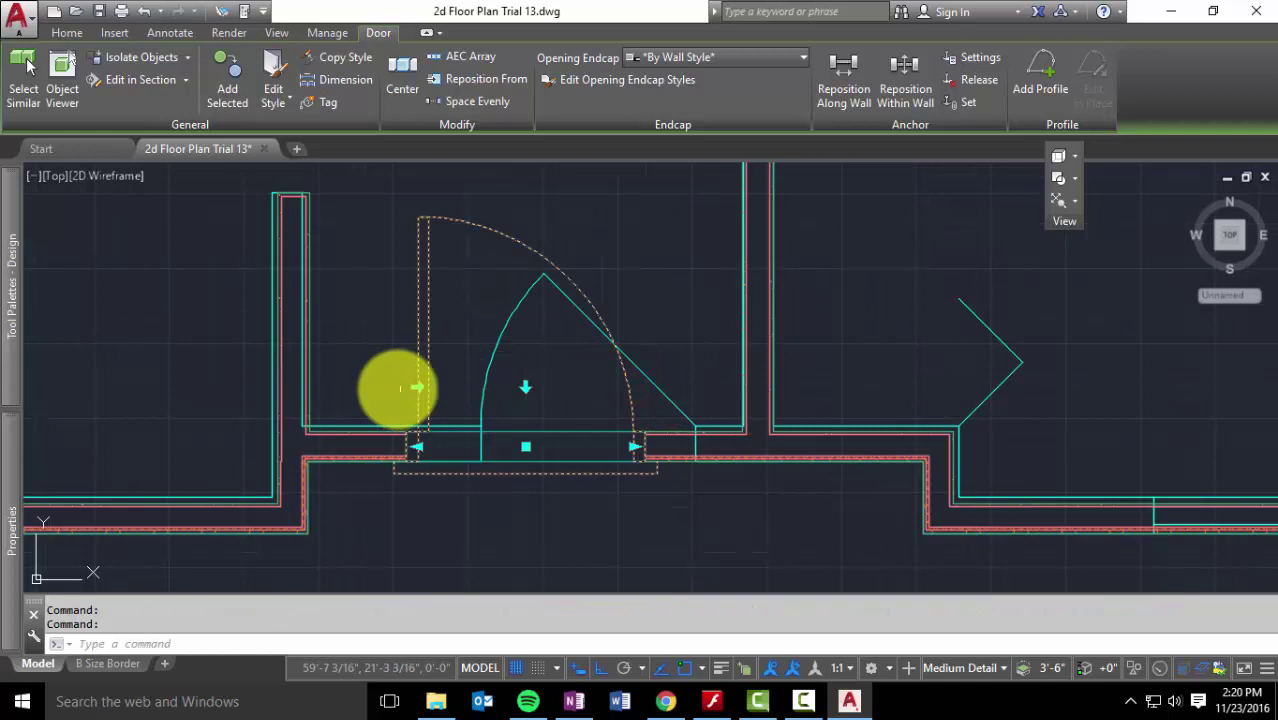
left_click(416, 387)
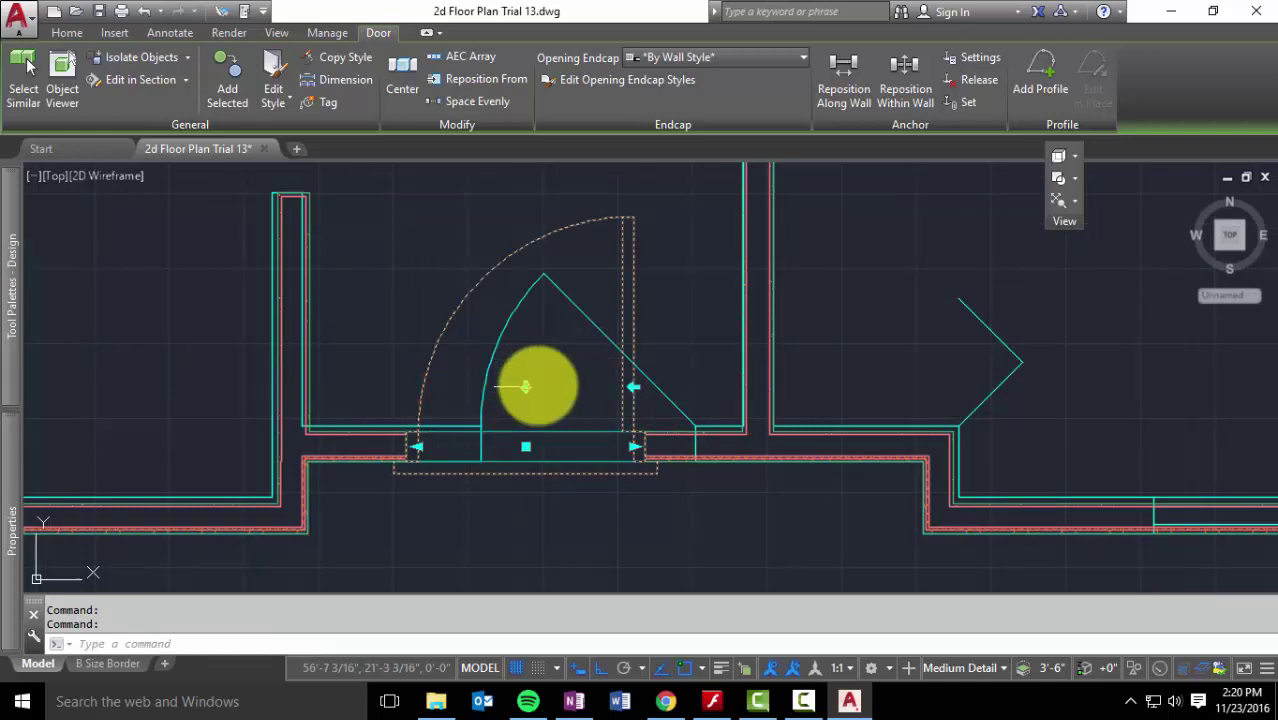
left_click(638, 388)
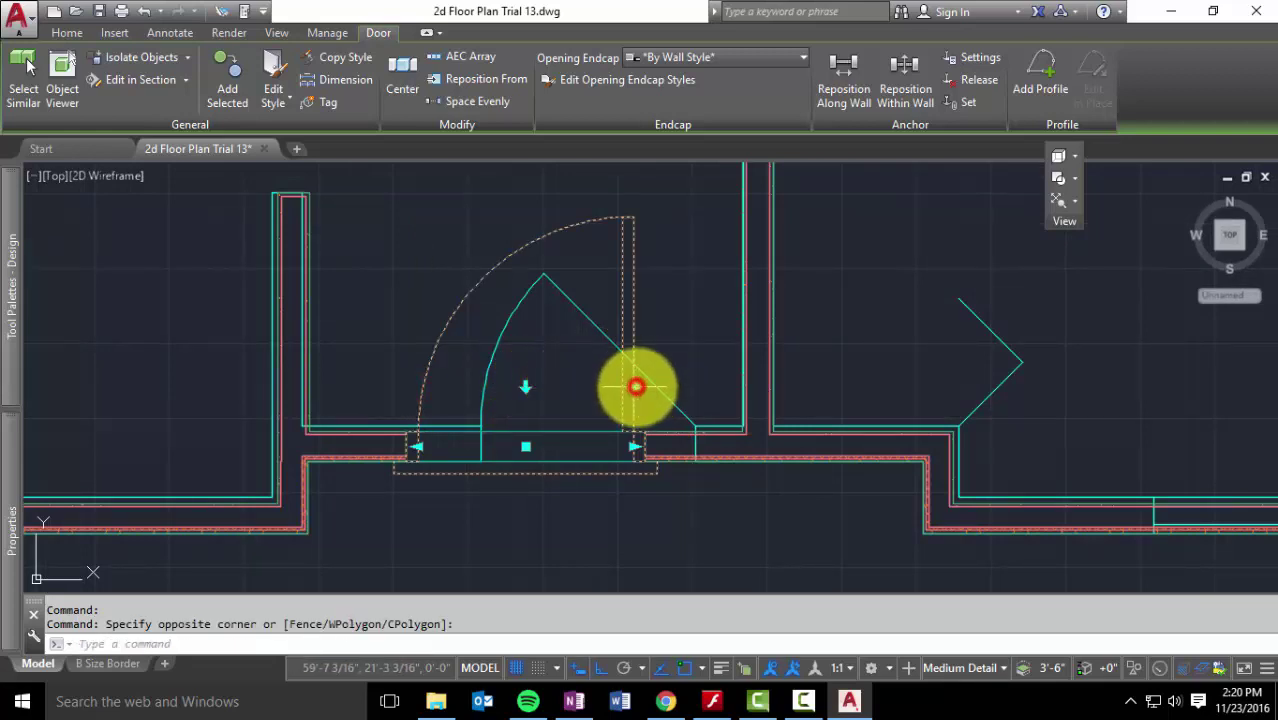
left_click(526, 387)
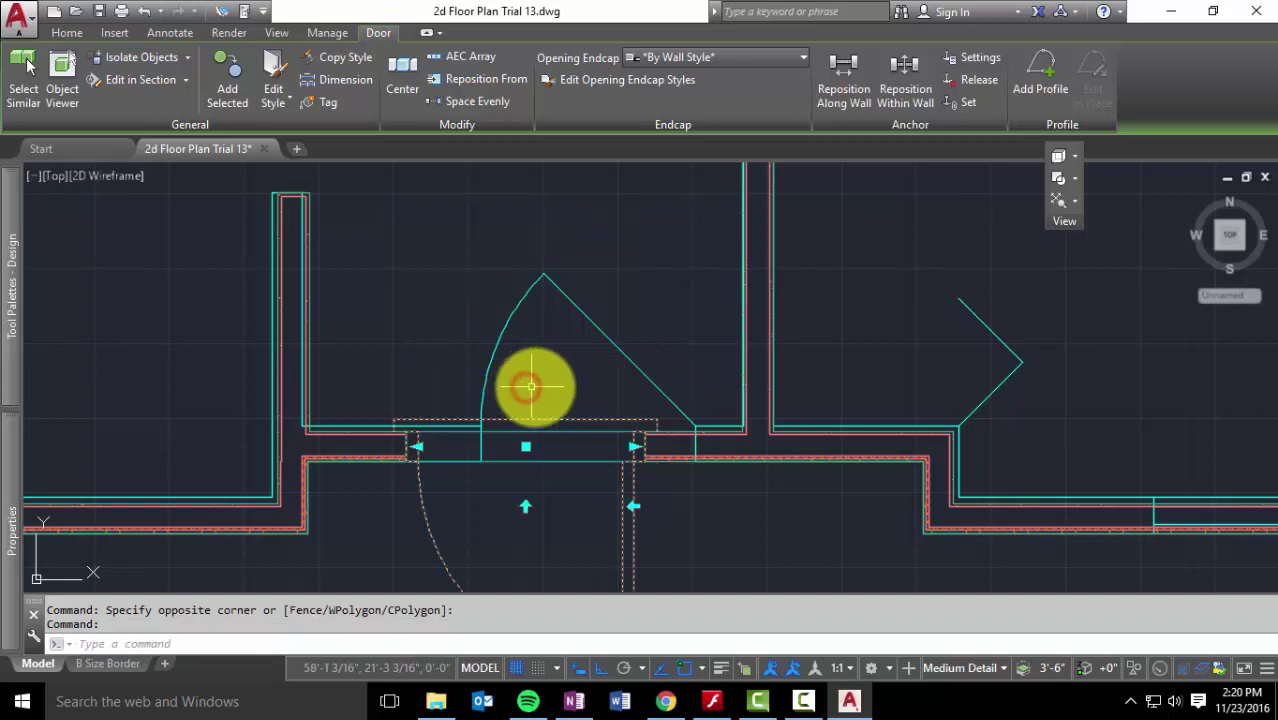
middle_click_drag(536, 362, 485, 320)
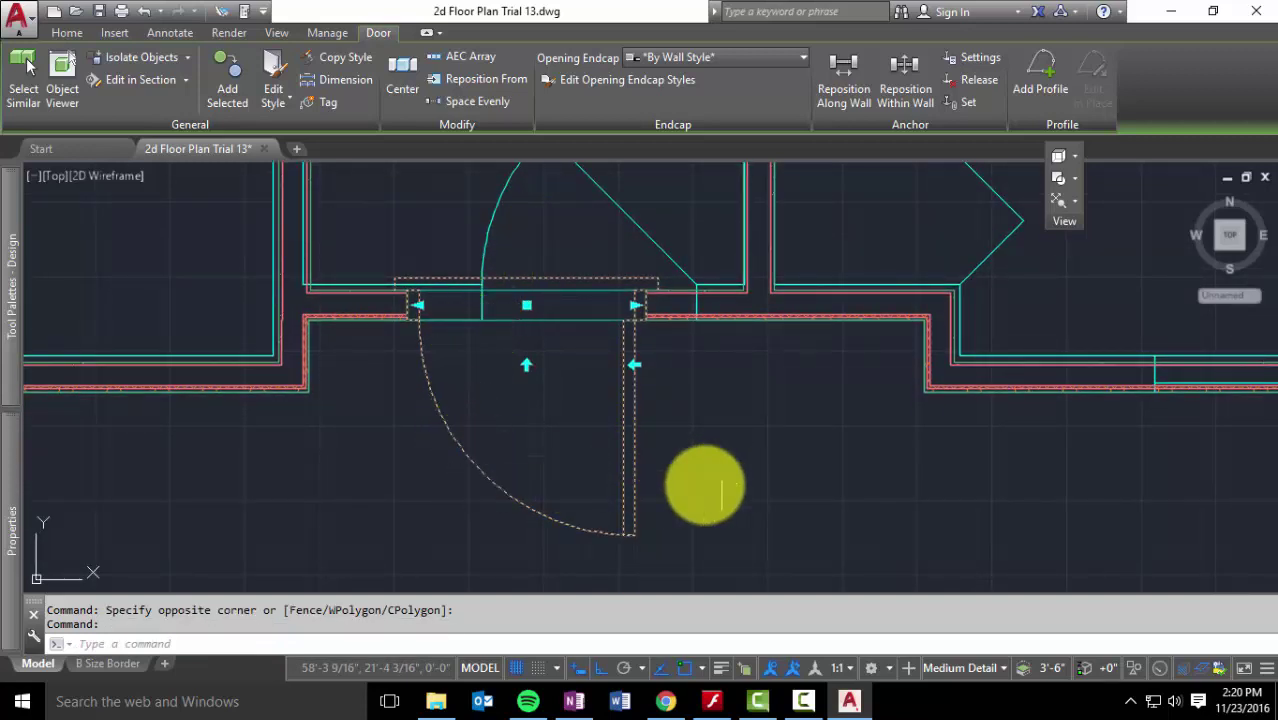
left_click(526, 363)
scroll(544, 338, "down", 2)
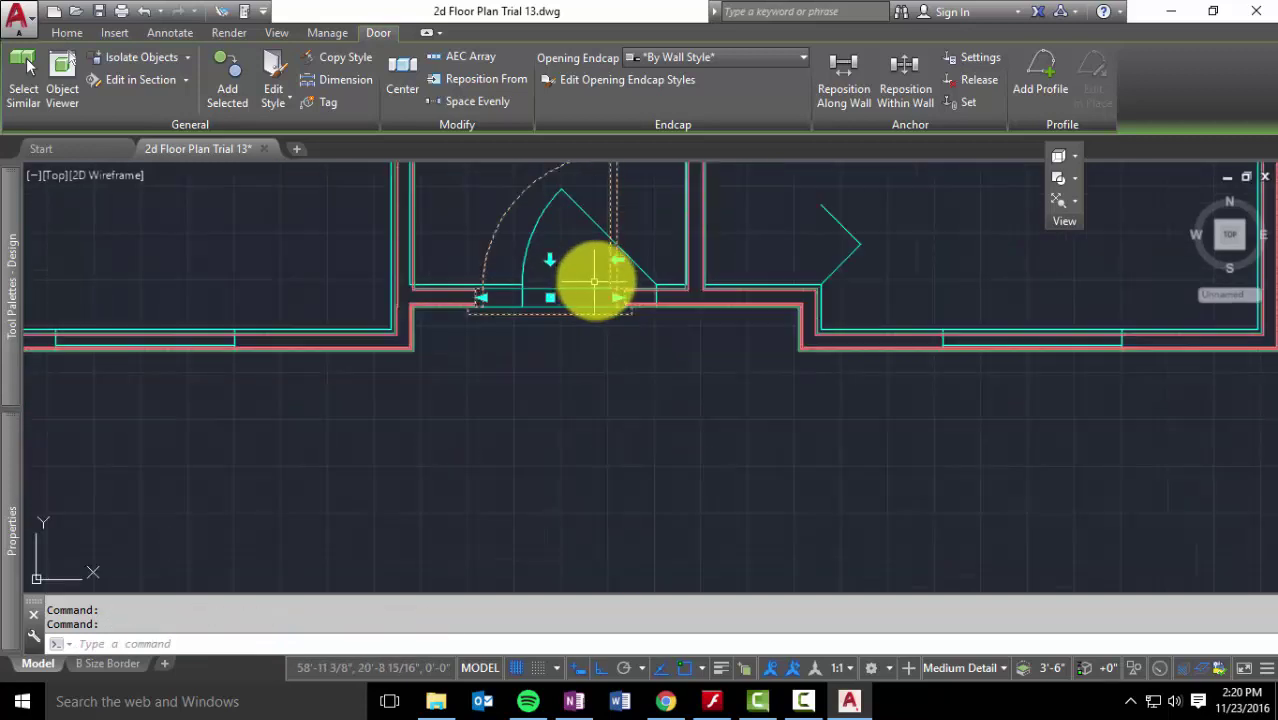
middle_click_drag(590, 280, 633, 462)
scroll(650, 463, "down", 2)
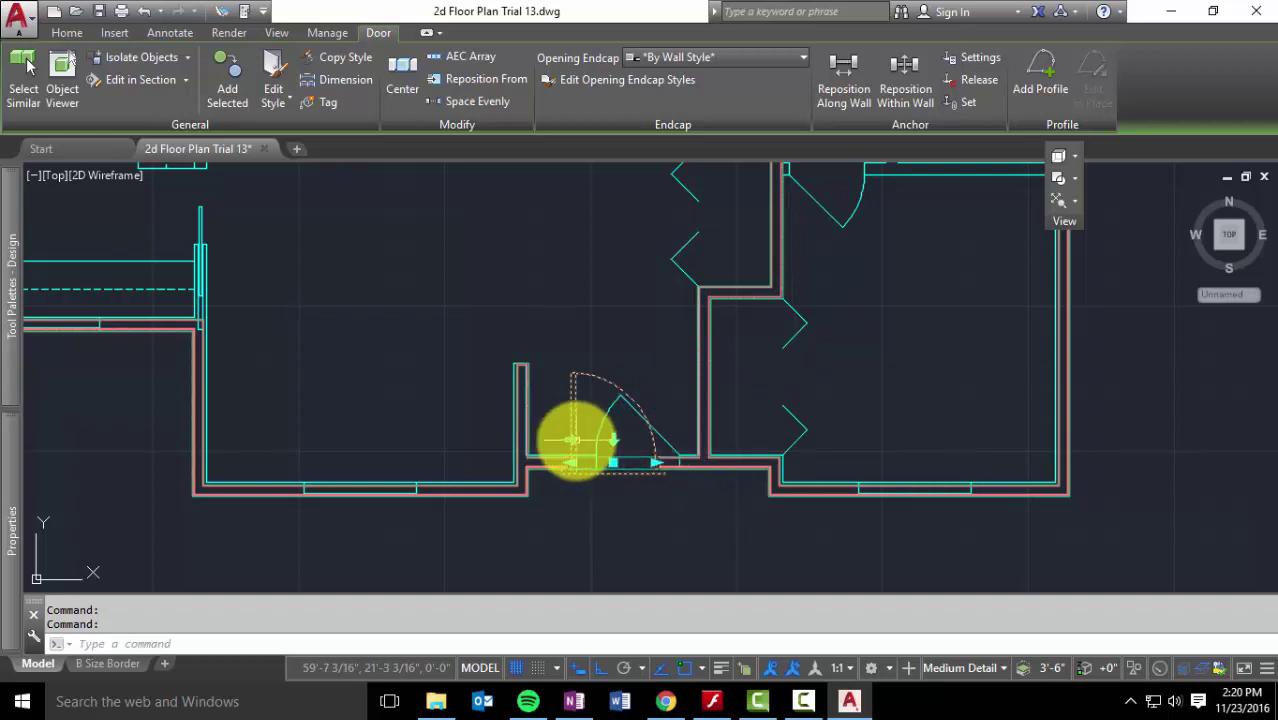
key("Escape")
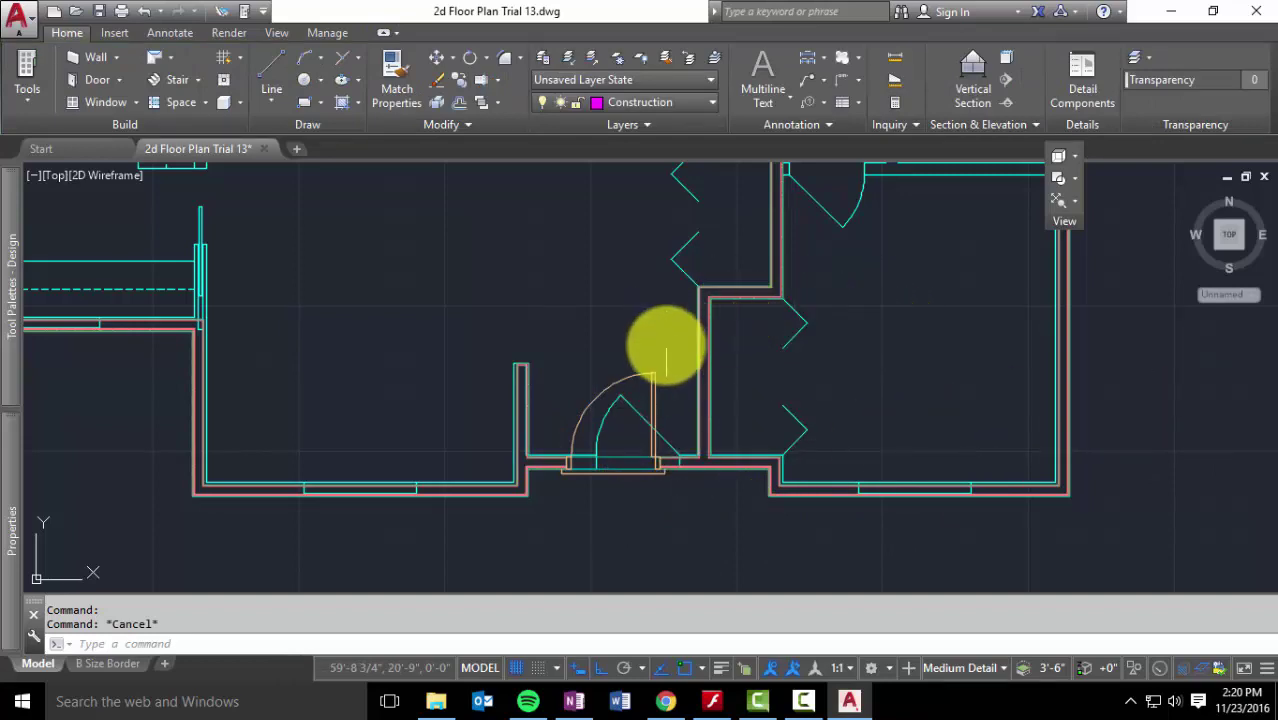
Orbit the plan into a tilted 3D wireframe view, centre the walls, and open the Visual Styles list
middle_click_drag(662, 345, 713, 211, "shift")
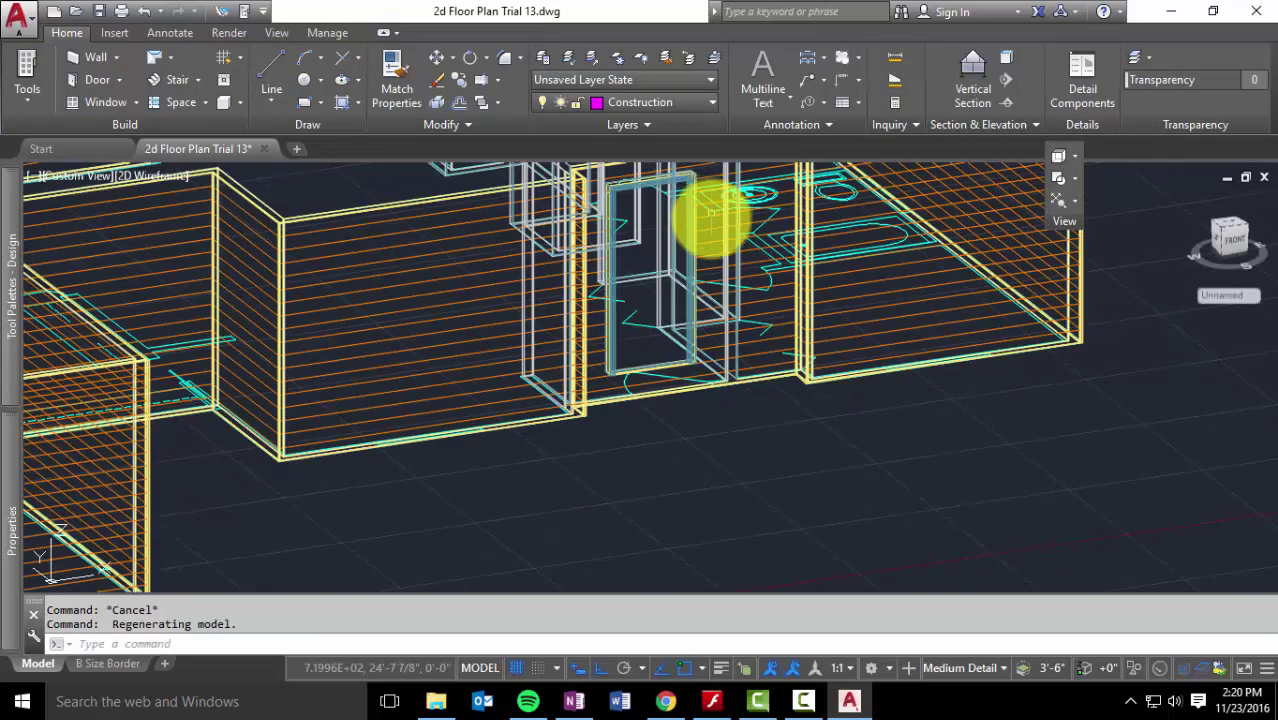
middle_click_drag(704, 408, 722, 522)
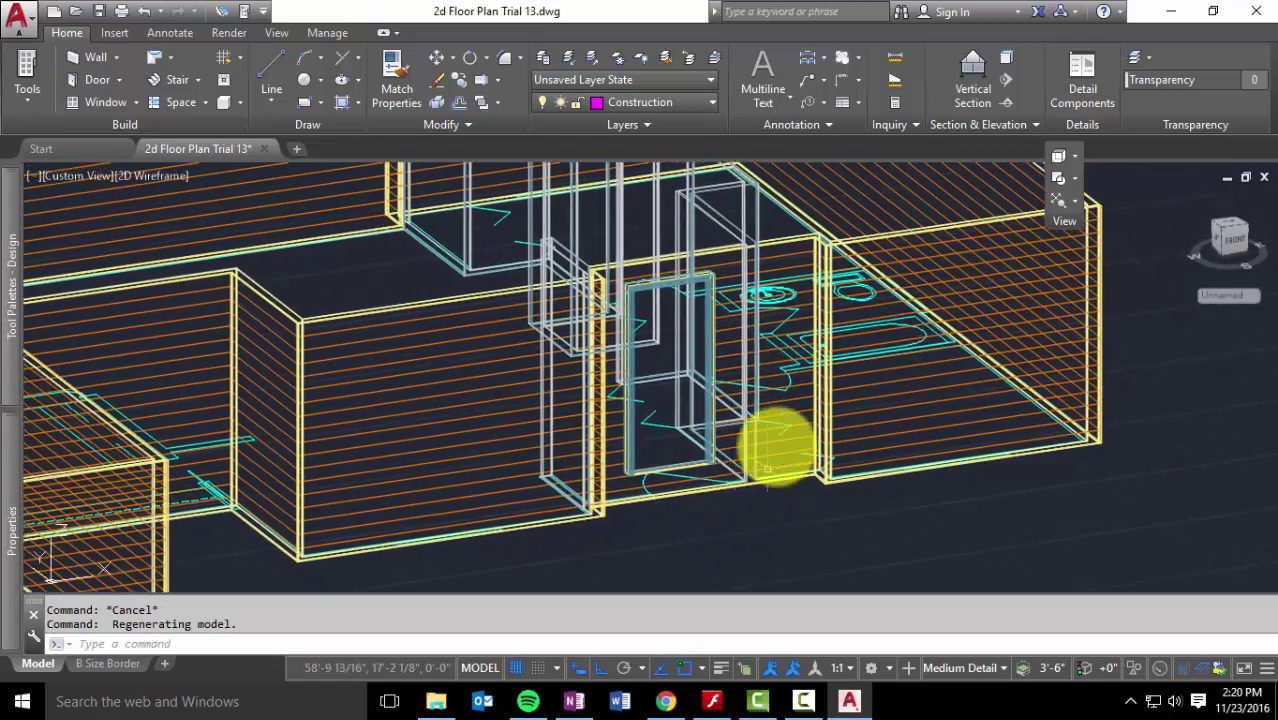
left_click(167, 177)
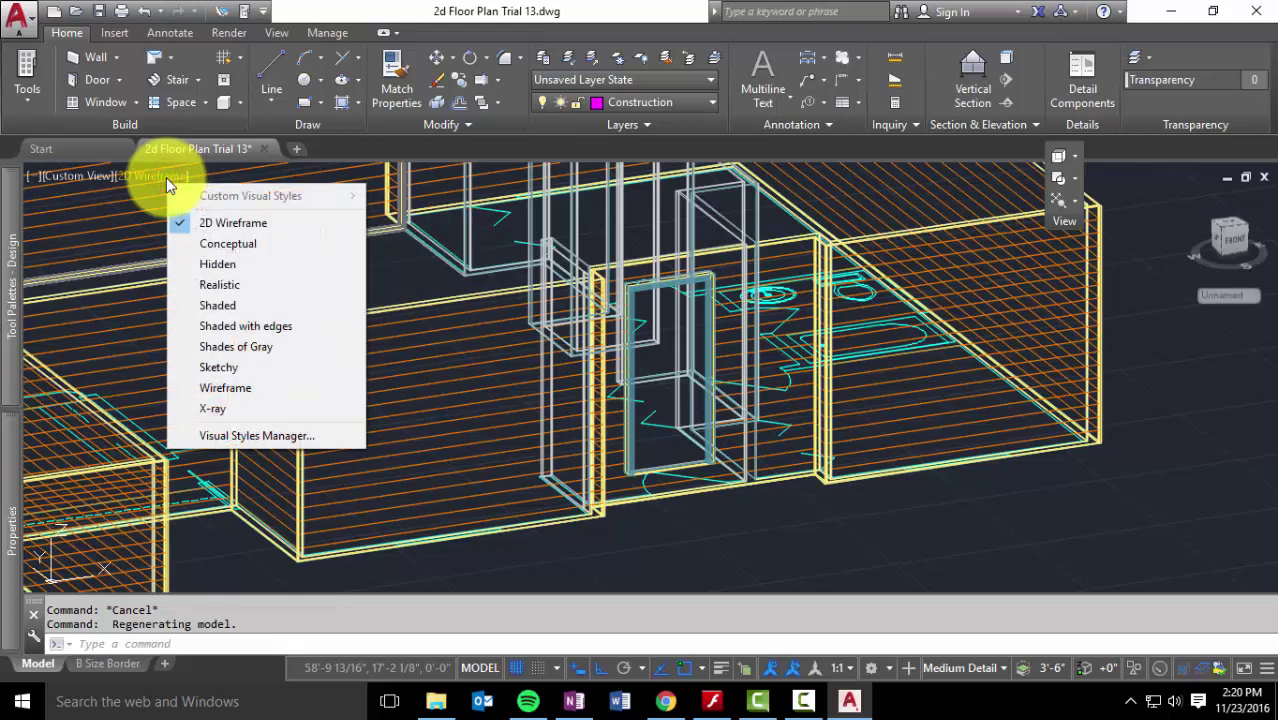
Switch to the Conceptual visual style and briefly select the door in the front wall
left_click(220, 246)
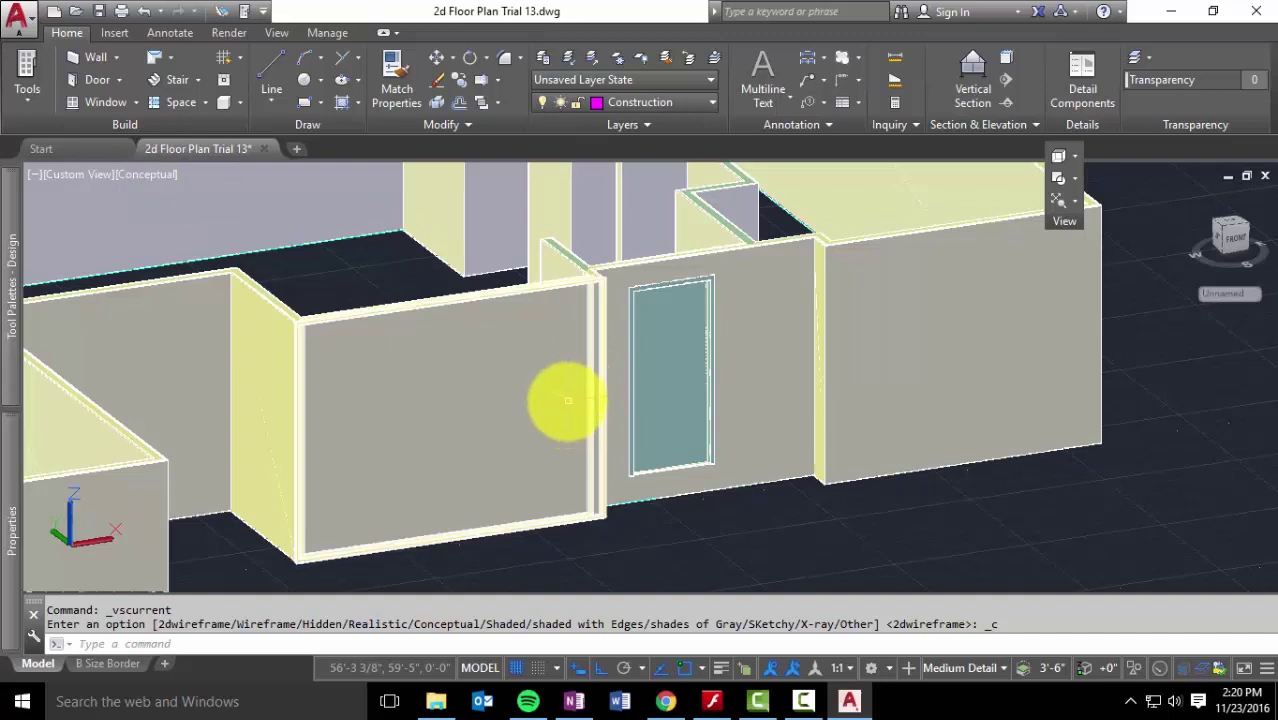
middle_click_drag(567, 400, 511, 463, "shift")
left_click(522, 527)
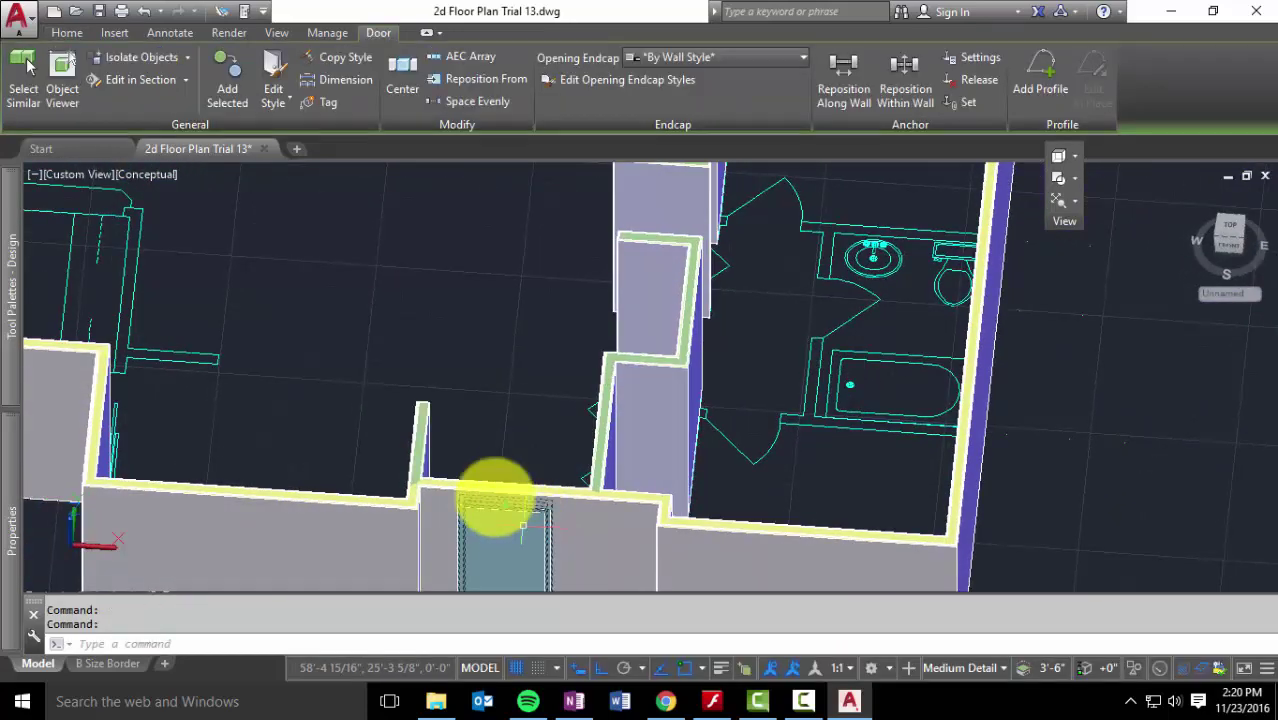
mouse_move(15, 497)
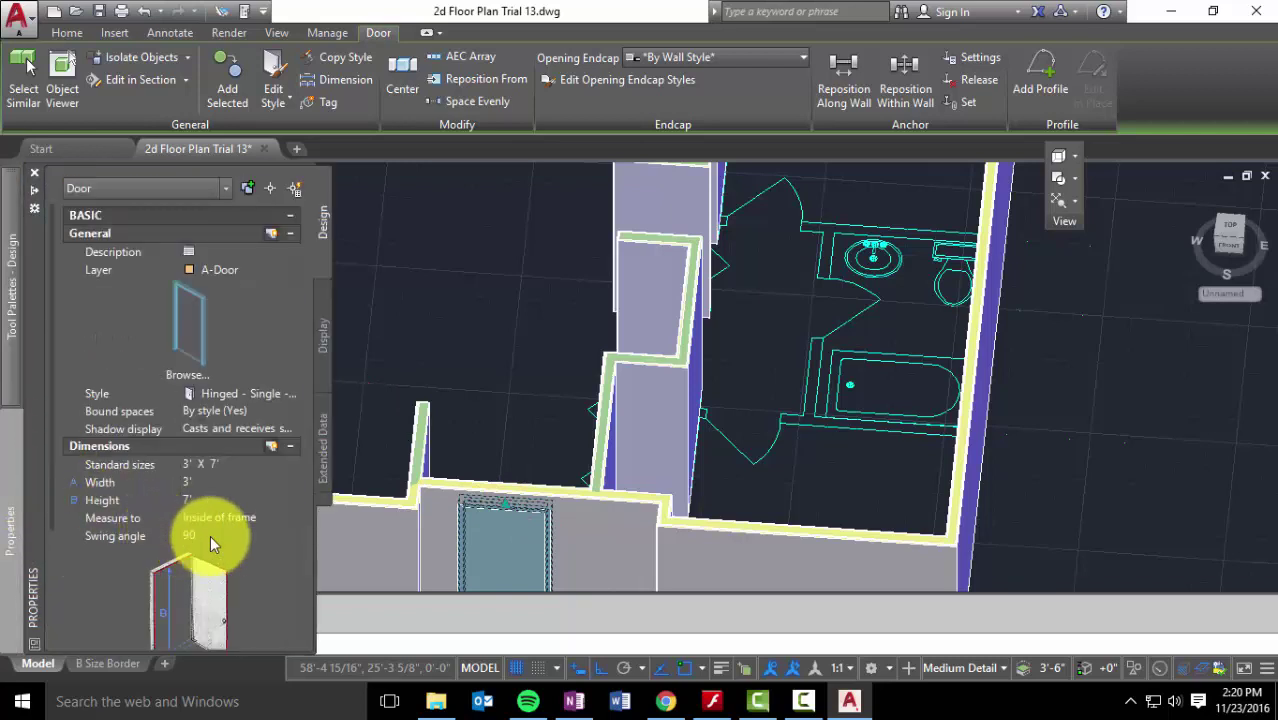
scroll(211, 535, "down", 5)
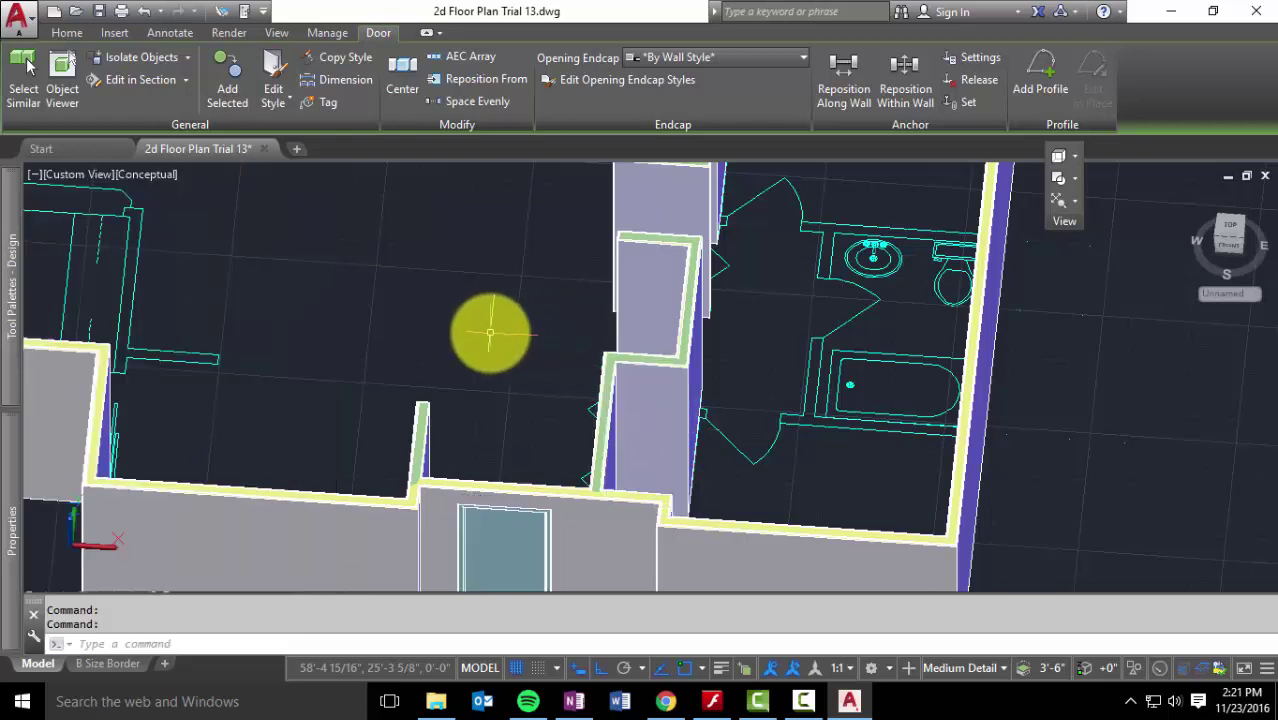
key("Escape")
Orbit and zoom the 3D model until the closet door is centred in a close view
middle_click_drag(548, 371, 576, 280, "shift")
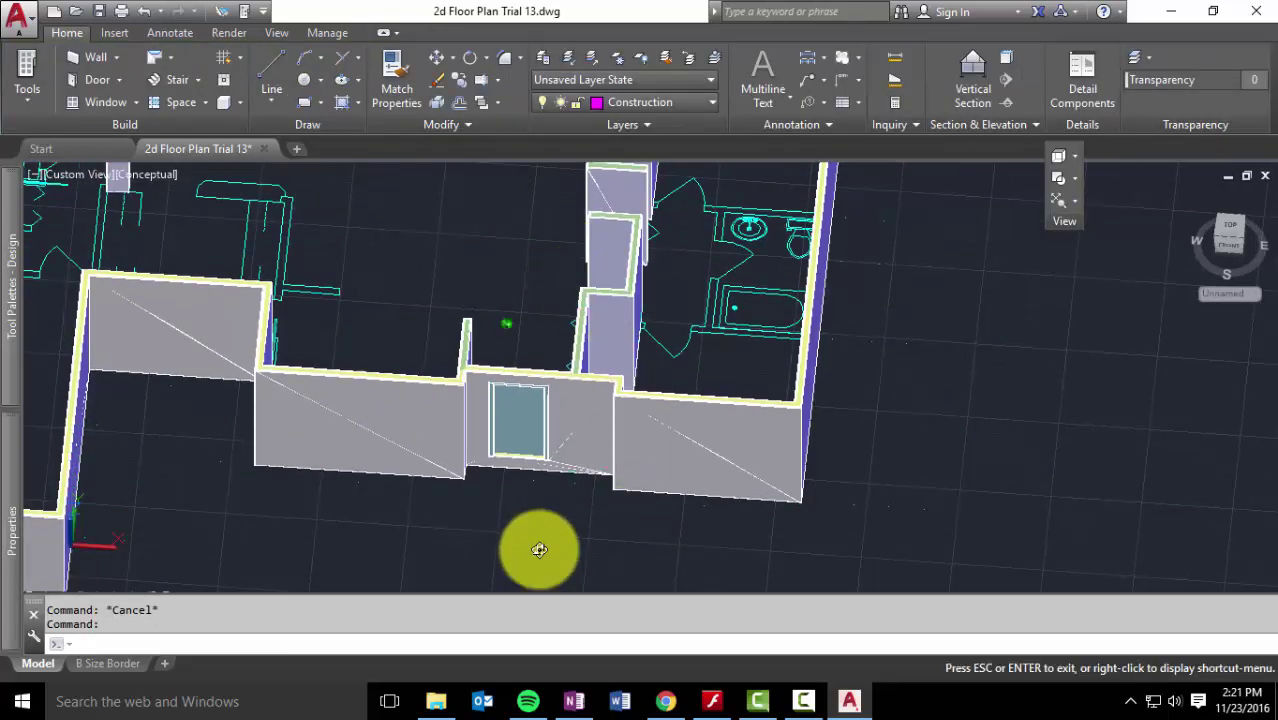
middle_click_drag(539, 549, 656, 456, "shift")
scroll(633, 371, "up", 5)
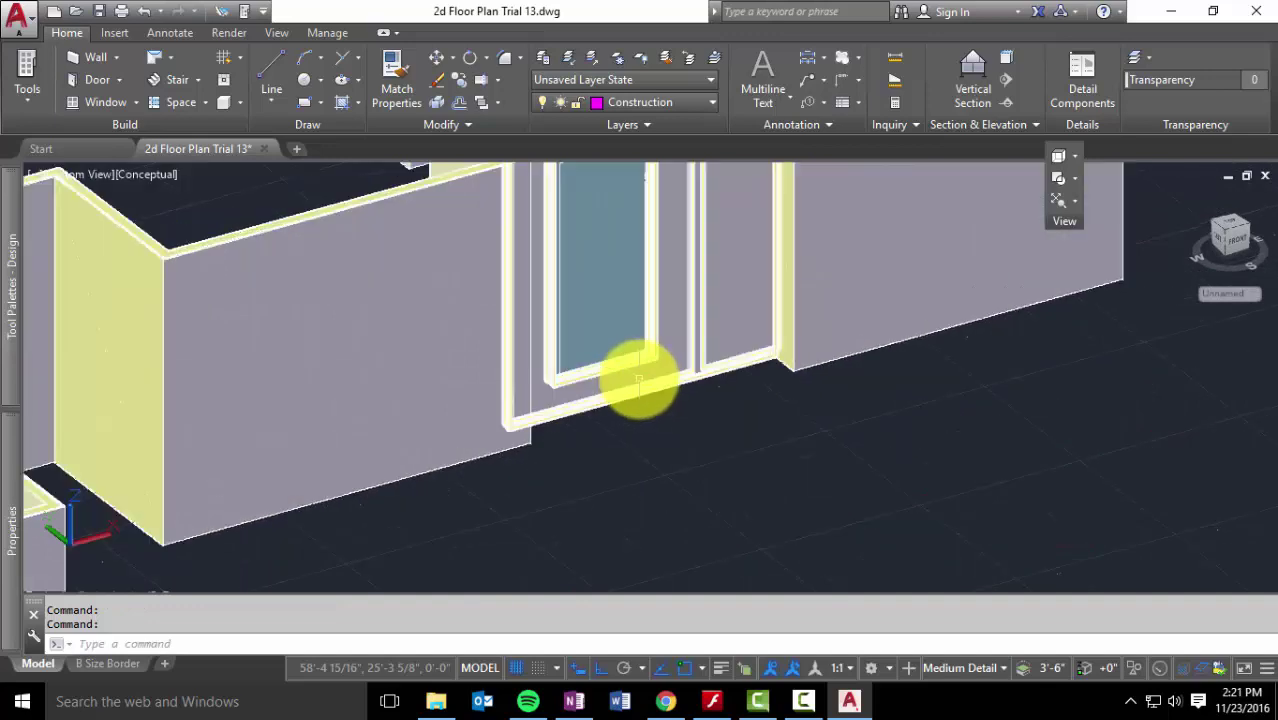
middle_click_drag(640, 380, 570, 456, "shift")
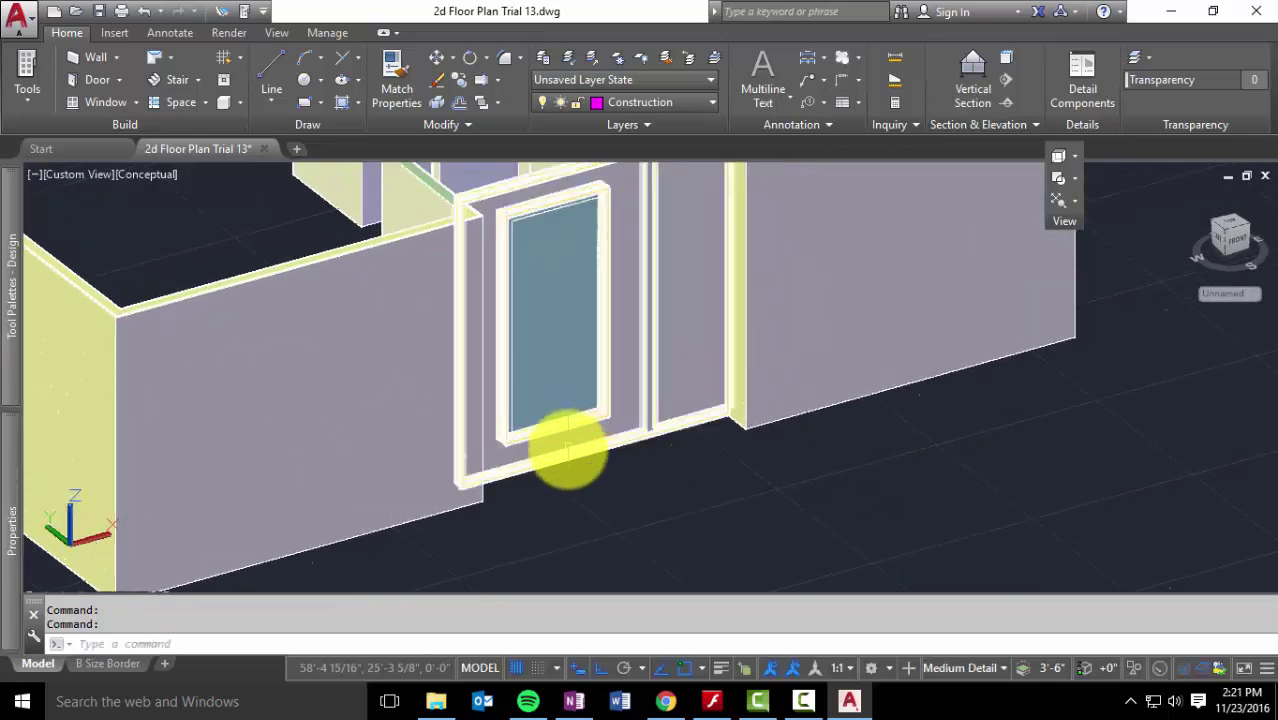
middle_click_drag(649, 483, 592, 478, "shift")
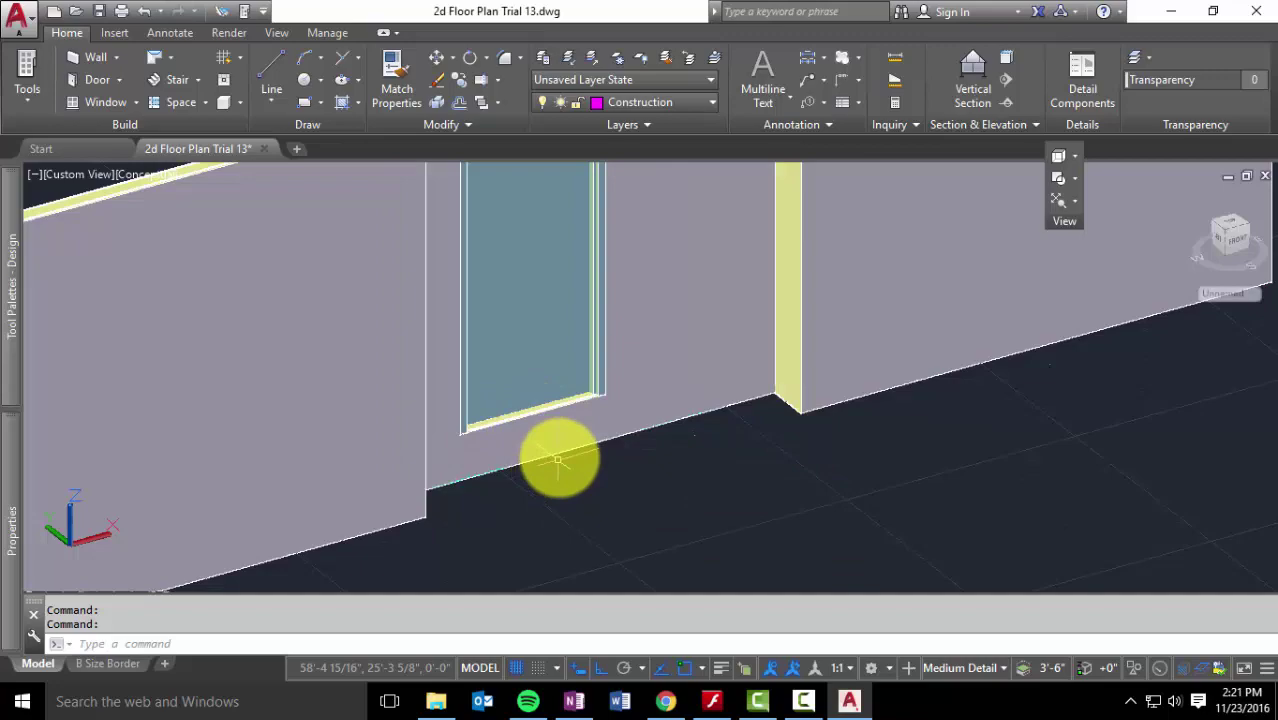
scroll(630, 475, "down", 2)
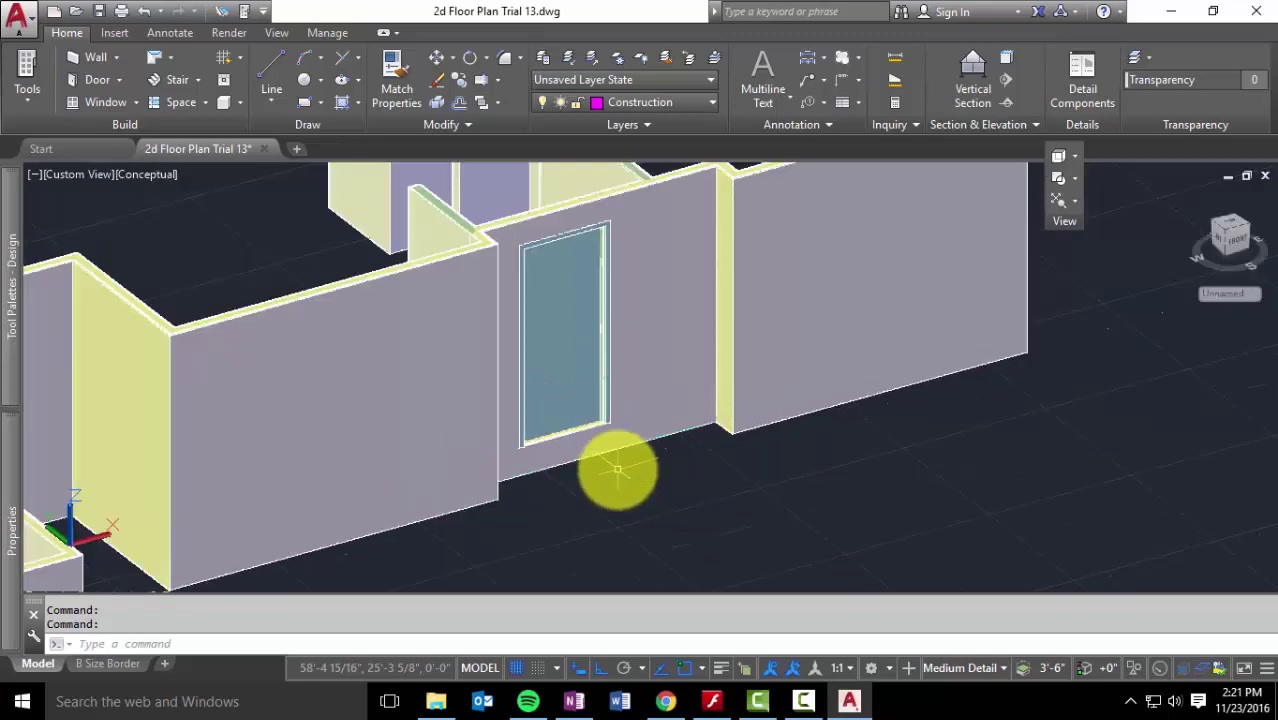
middle_click_drag(617, 470, 866, 510, "shift")
scroll(725, 476, "up", 3)
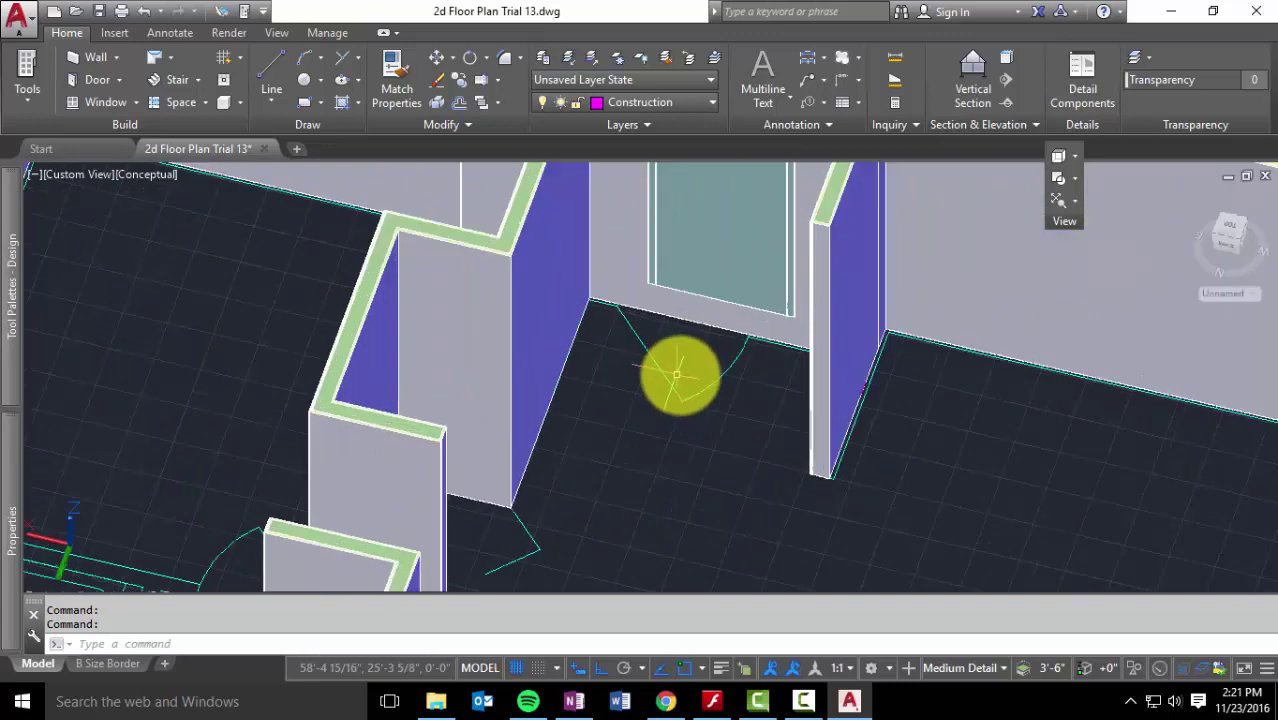
middle_click_drag(757, 355, 776, 334, "shift")
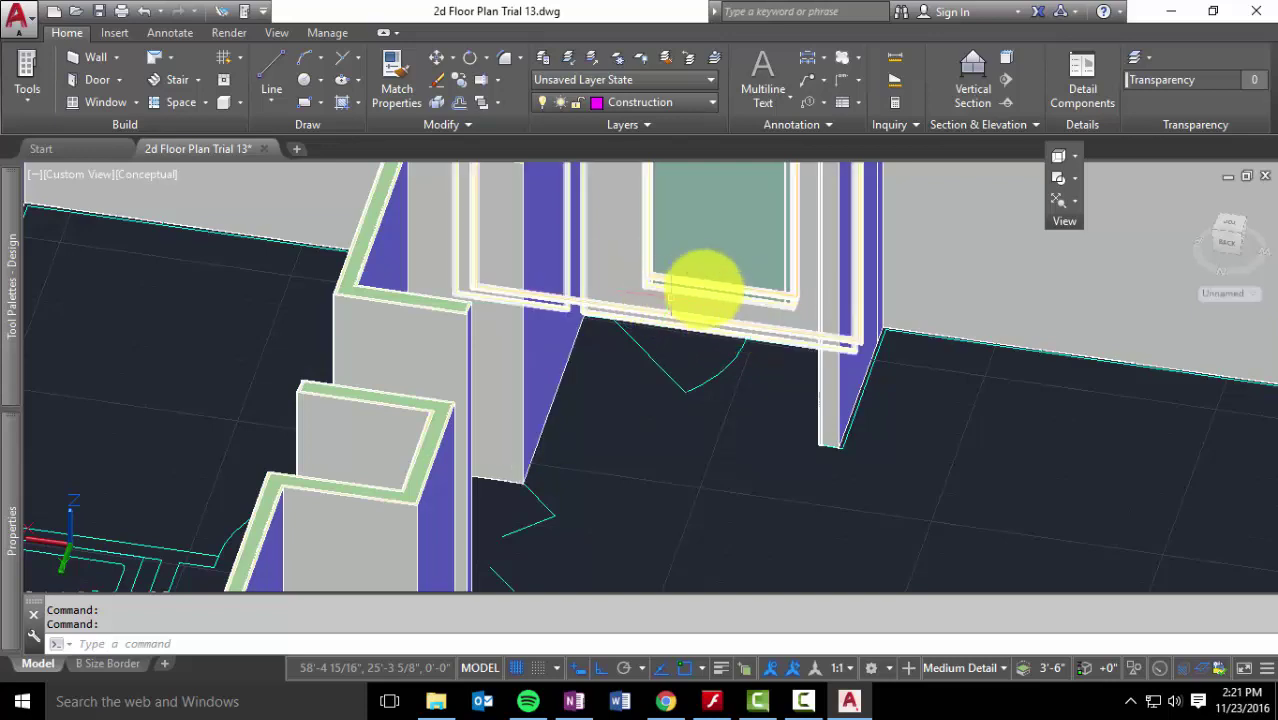
middle_click_drag(797, 315, 547, 405, "shift")
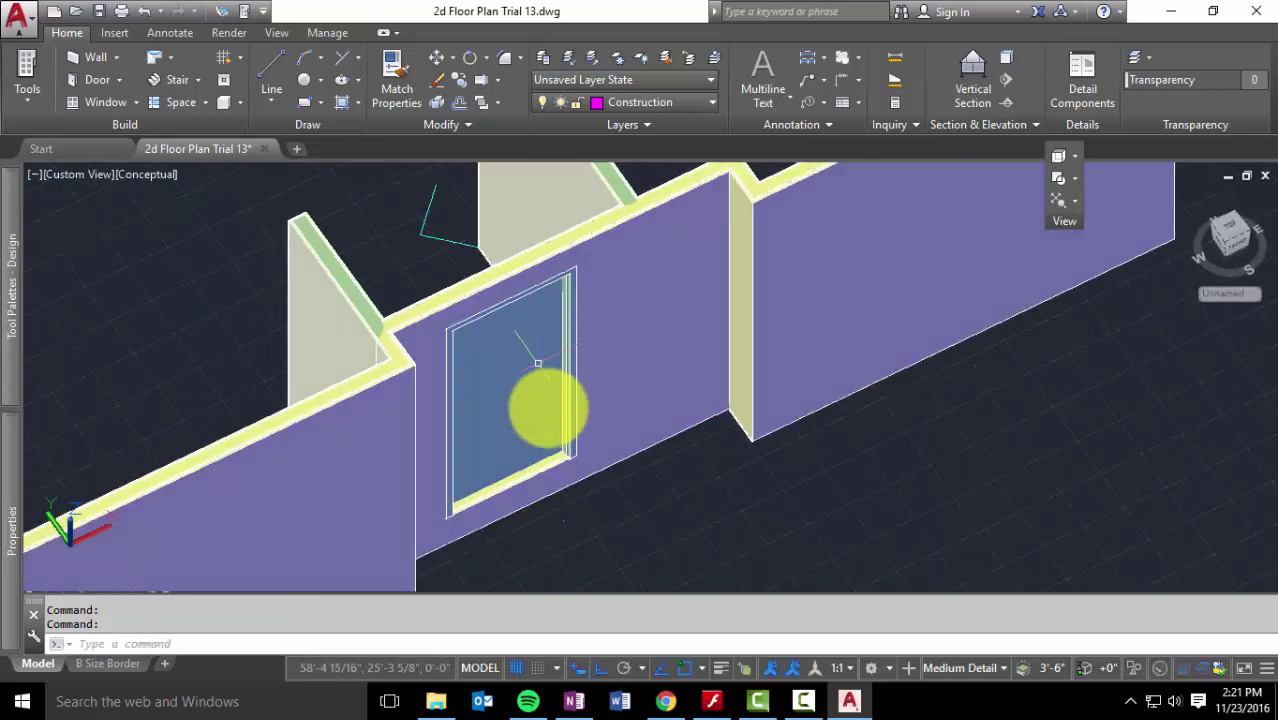
middle_click_drag(511, 458, 784, 494, "shift")
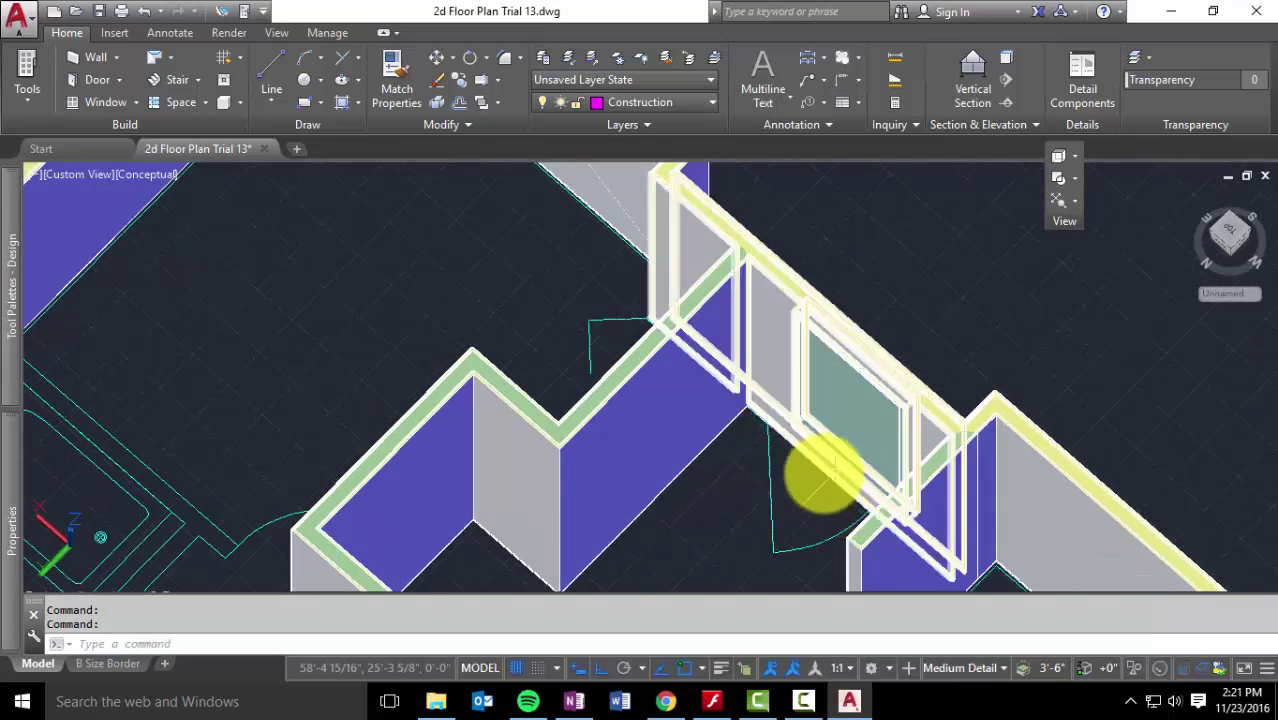
middle_click_drag(876, 476, 570, 463, "shift")
scroll(628, 434, "down", 5)
scroll(570, 463, "down", 5)
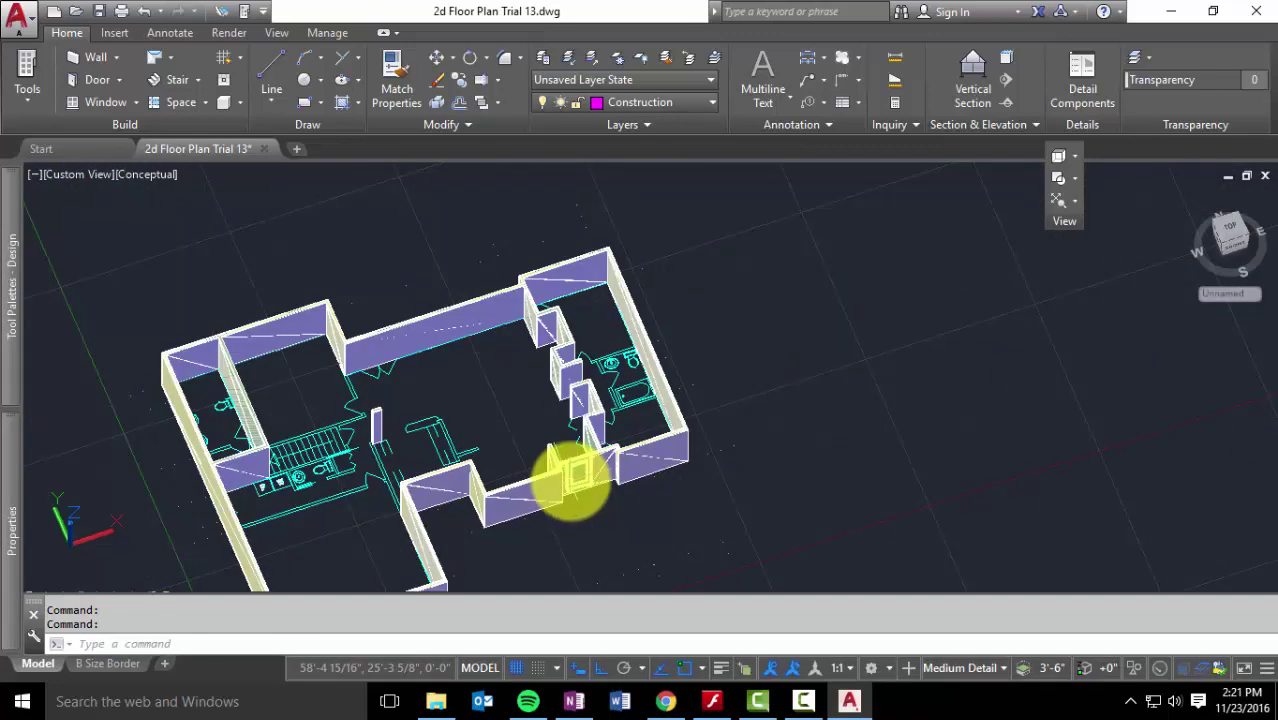
scroll(580, 466, "up", 2)
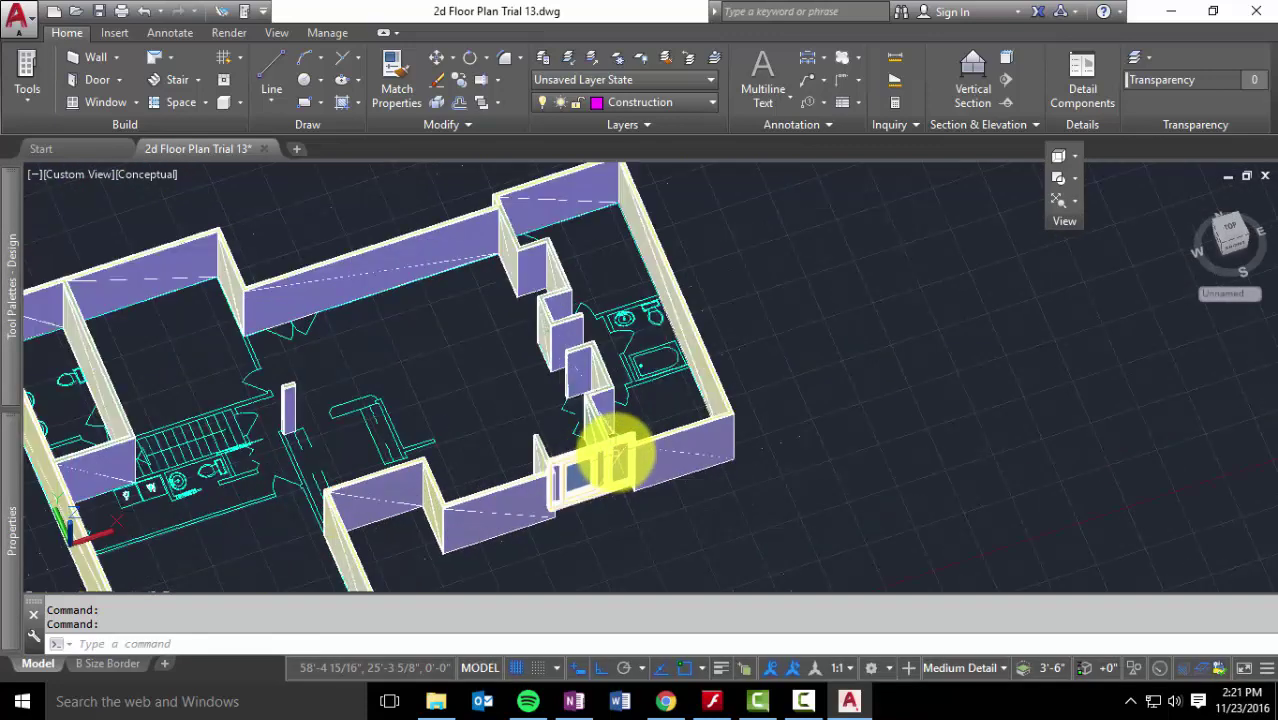
middle_click_drag(705, 456, 656, 437)
scroll(737, 425, "up", 4)
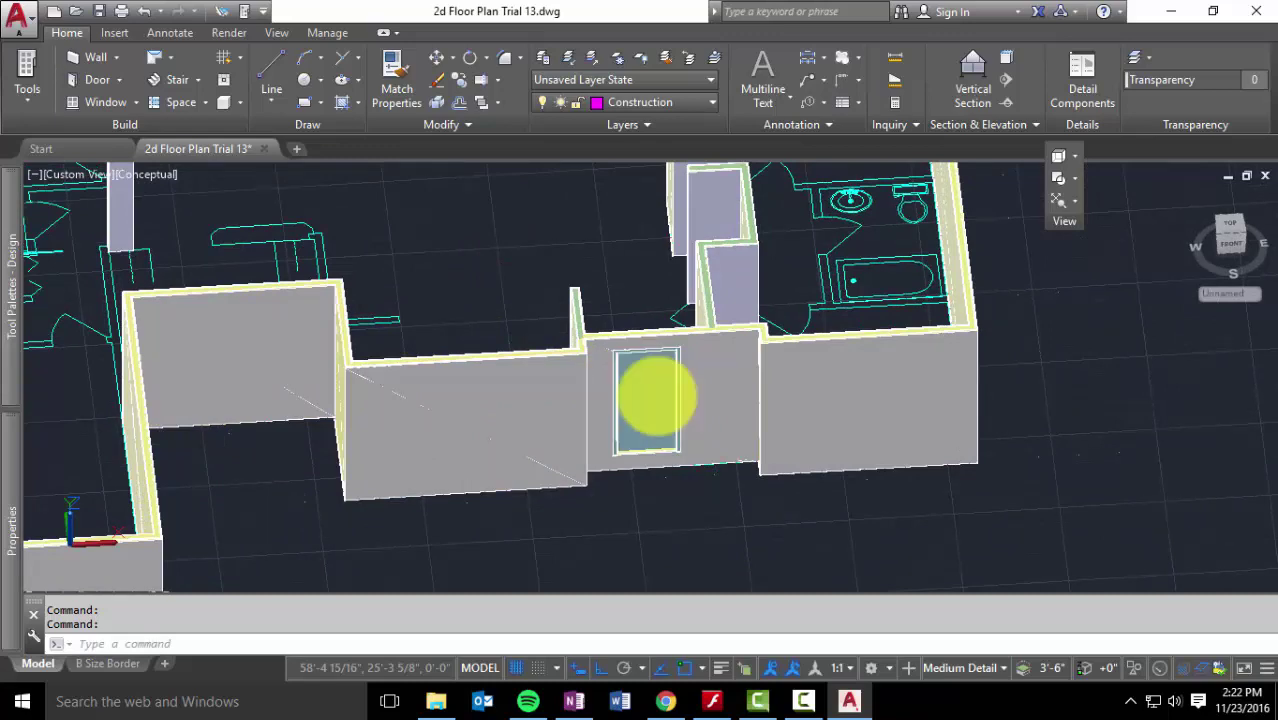
middle_click_drag(653, 397, 750, 395)
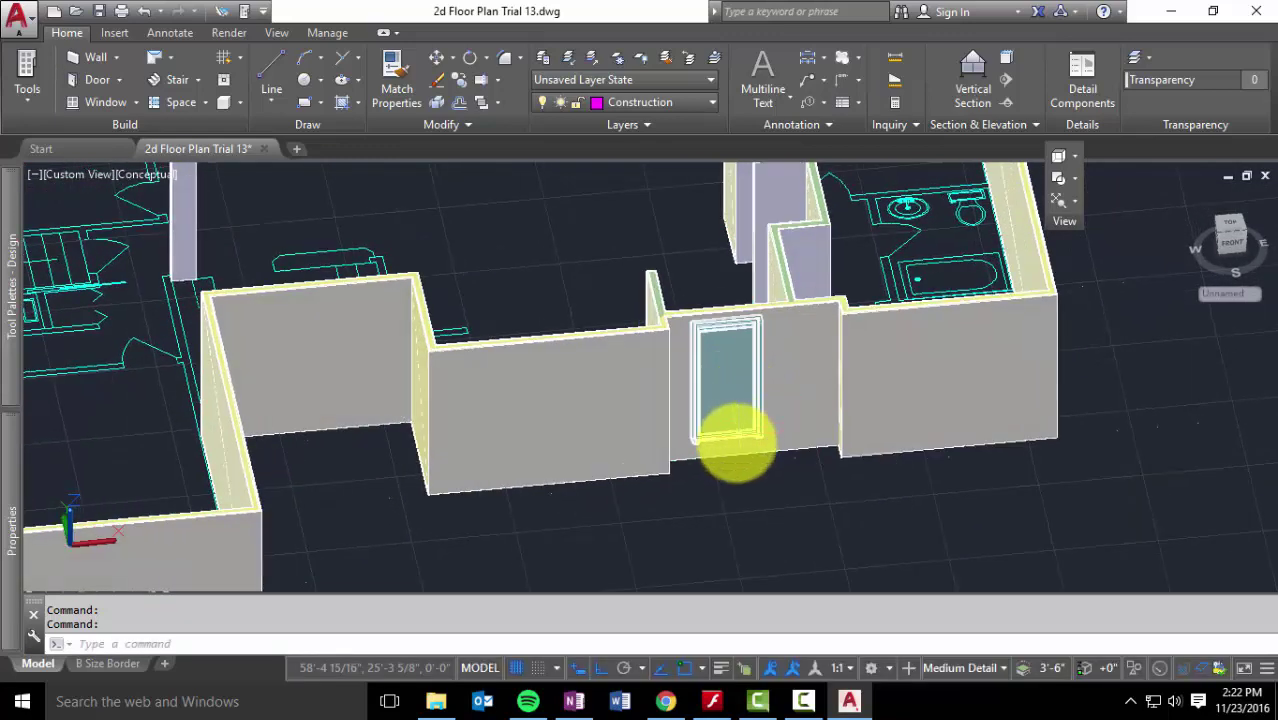
left_click(753, 373)
mouse_move(5, 517)
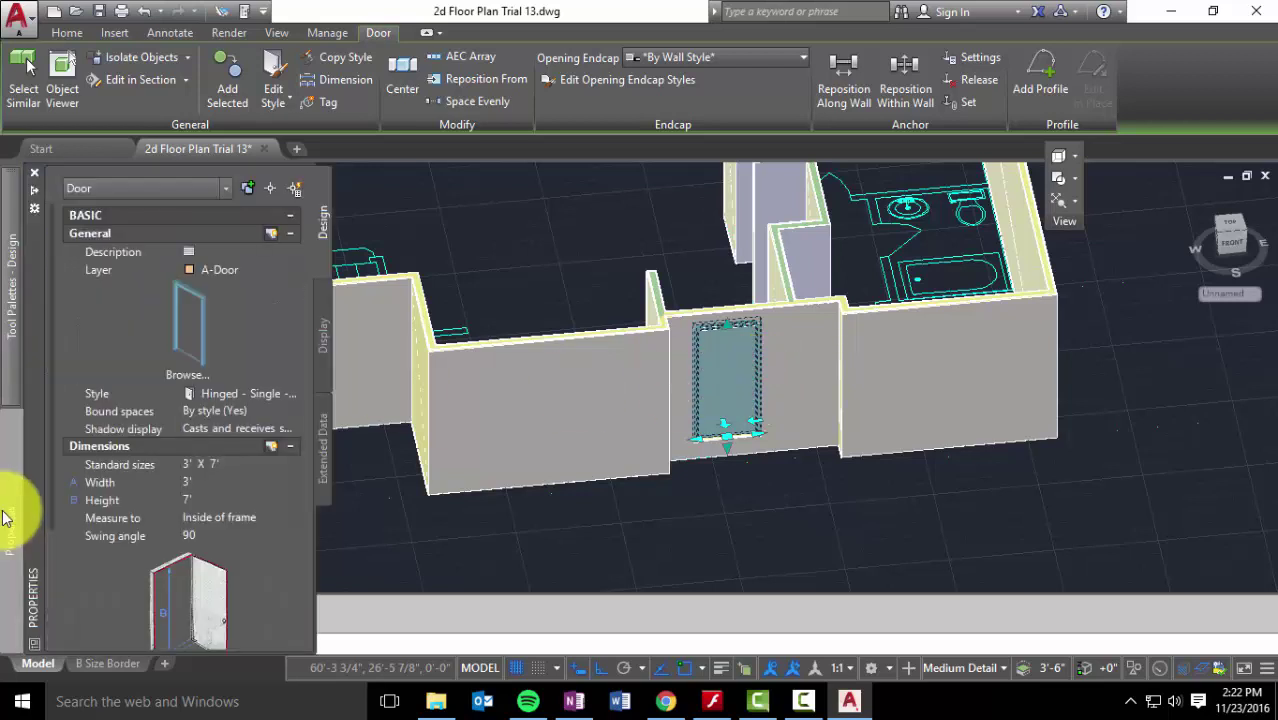
scroll(107, 514, "down", 4)
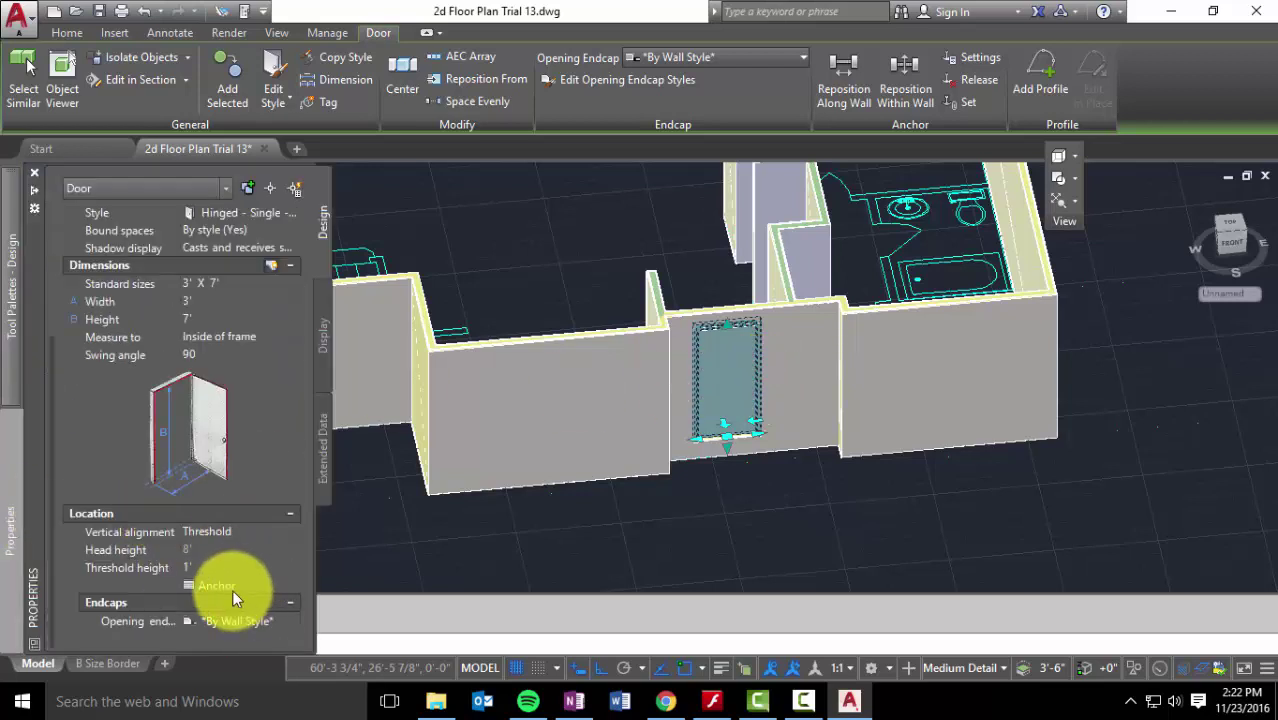
left_click(190, 567)
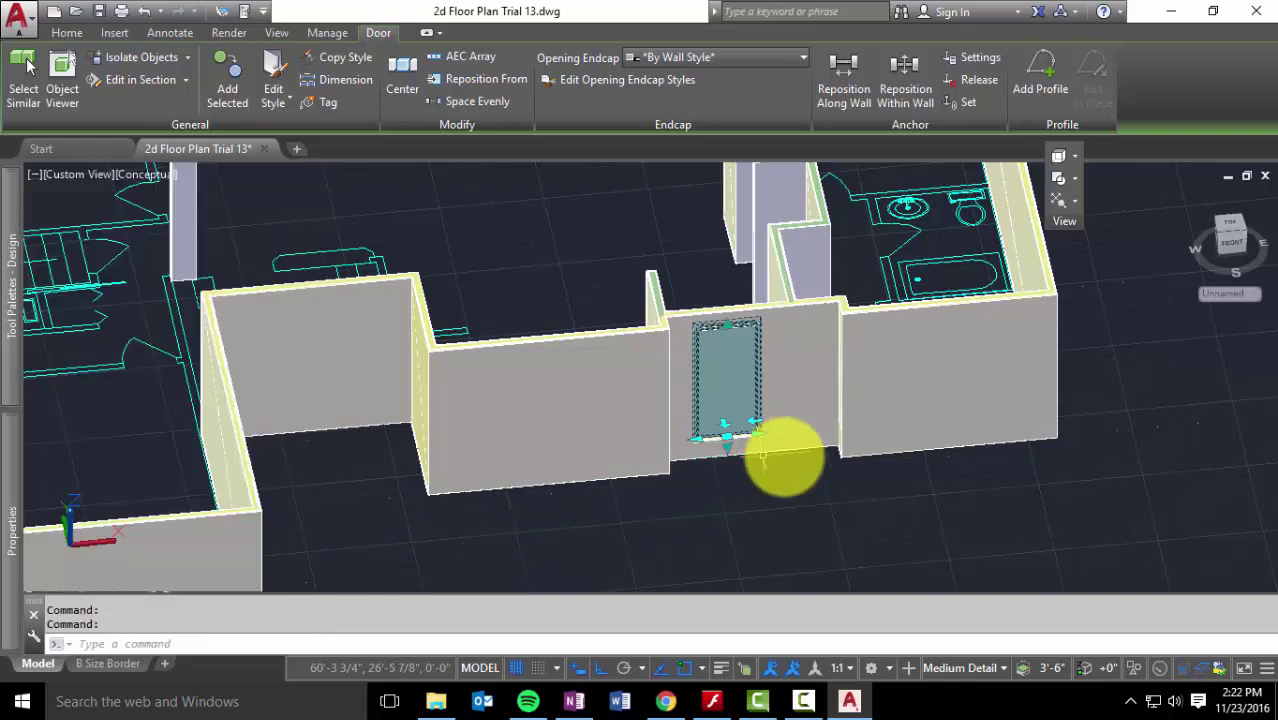
key("Escape")
scroll(960, 445, "down", 2)
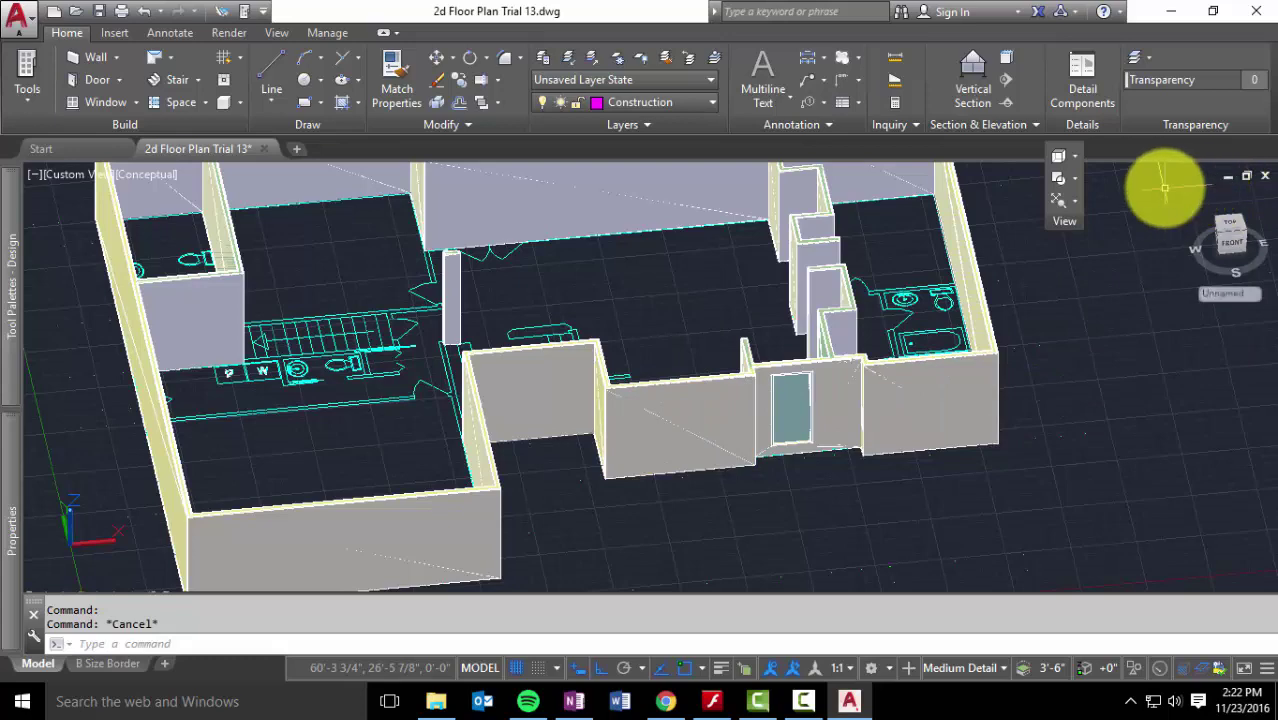
Switch to 2D Wireframe and the Top view, then frame the closet walls
left_click(124, 177)
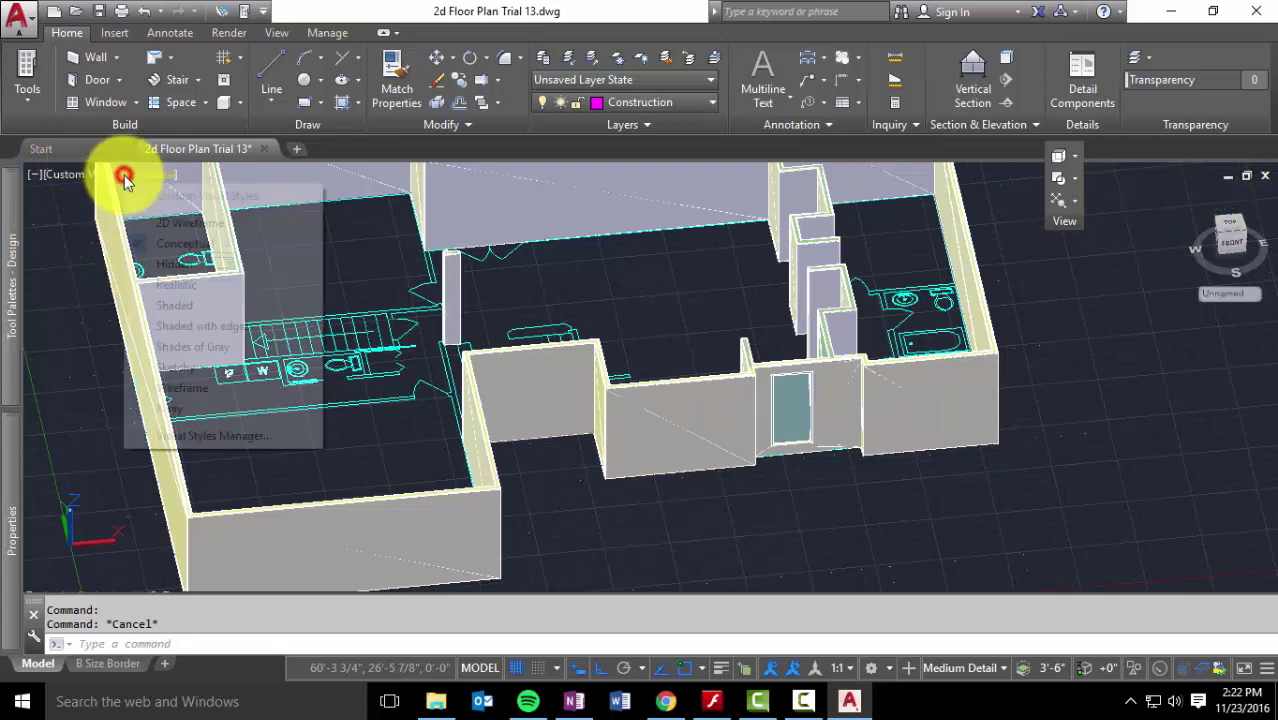
left_click(183, 225)
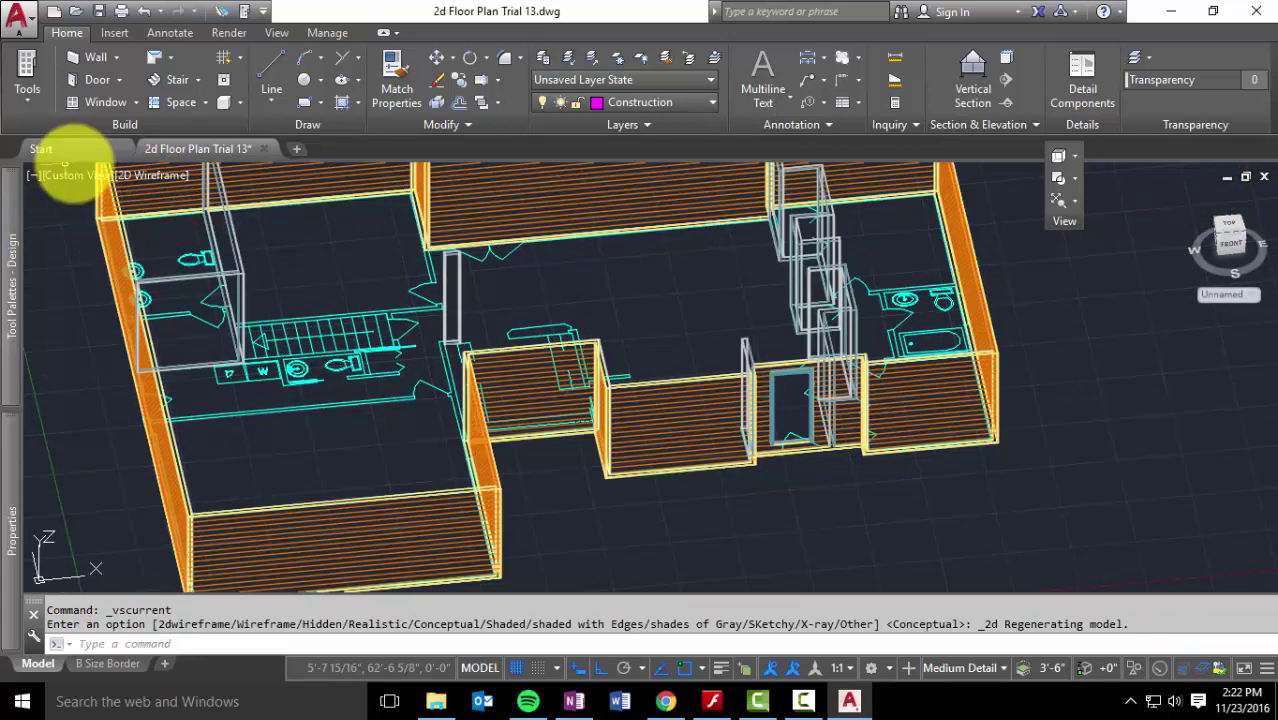
left_click(79, 177)
left_click(140, 220)
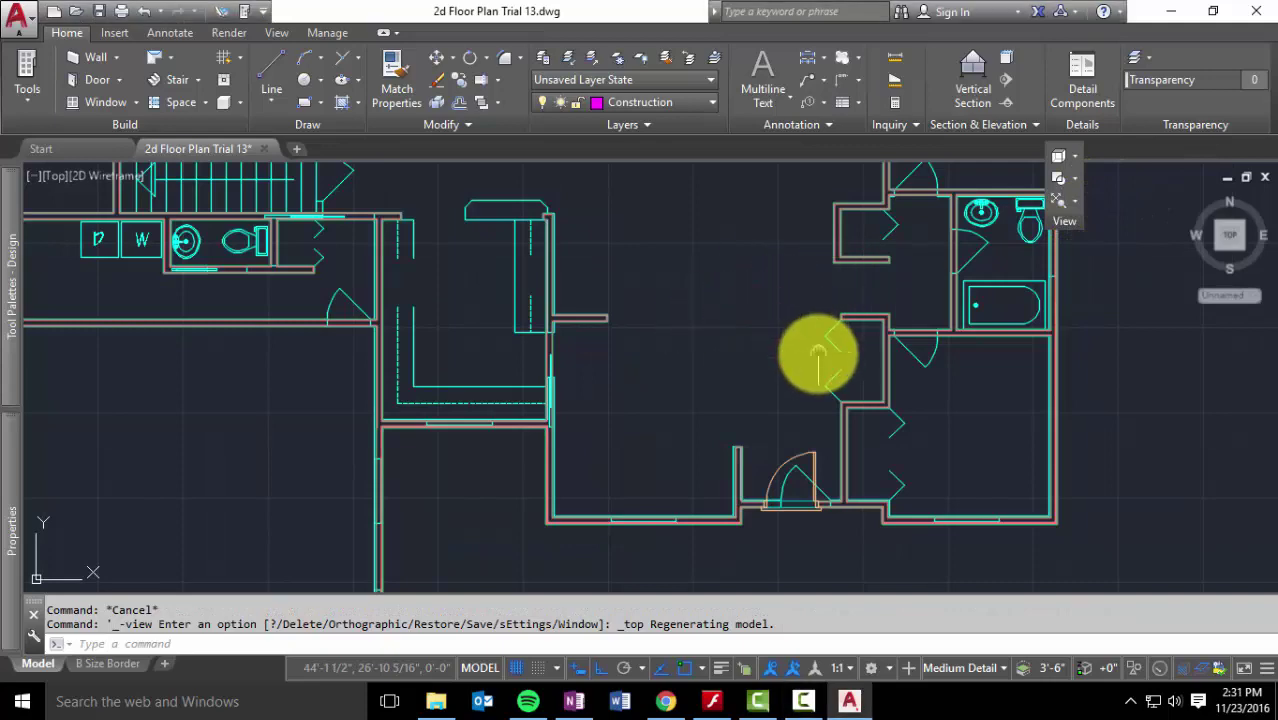
middle_click_drag(818, 352, 807, 399)
scroll(727, 348, "up", 3)
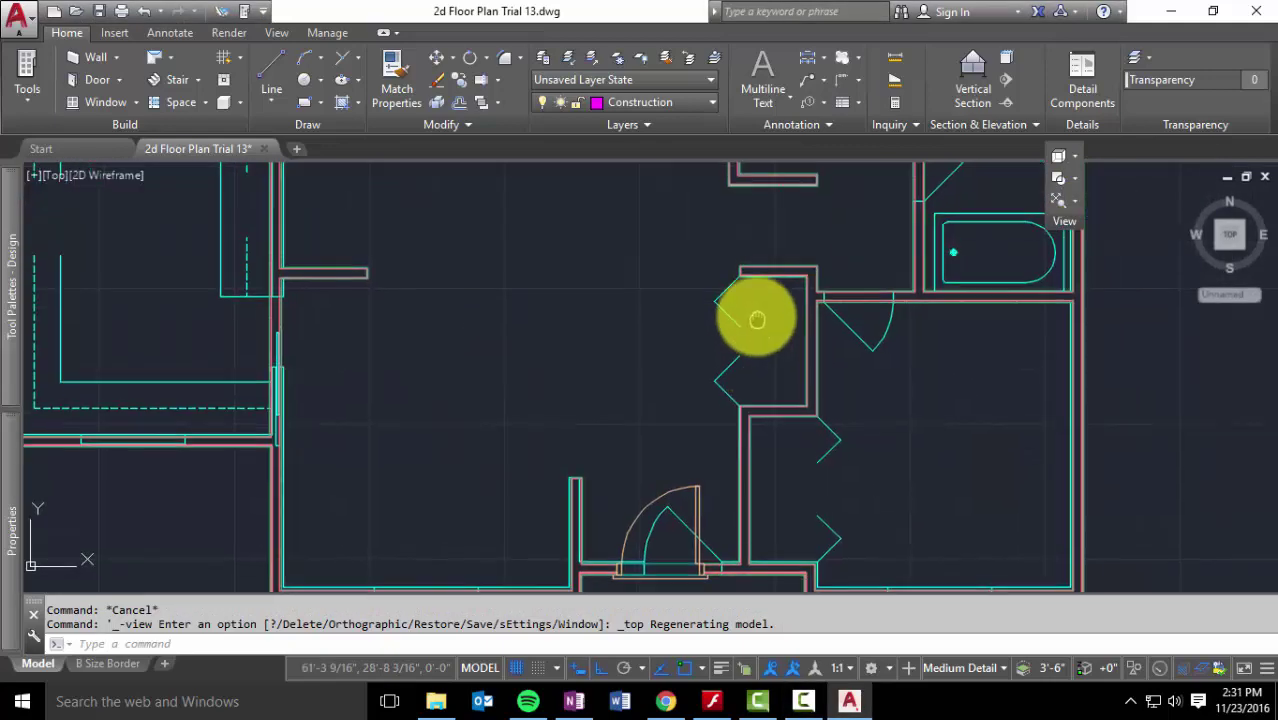
middle_click_drag(757, 319, 719, 243)
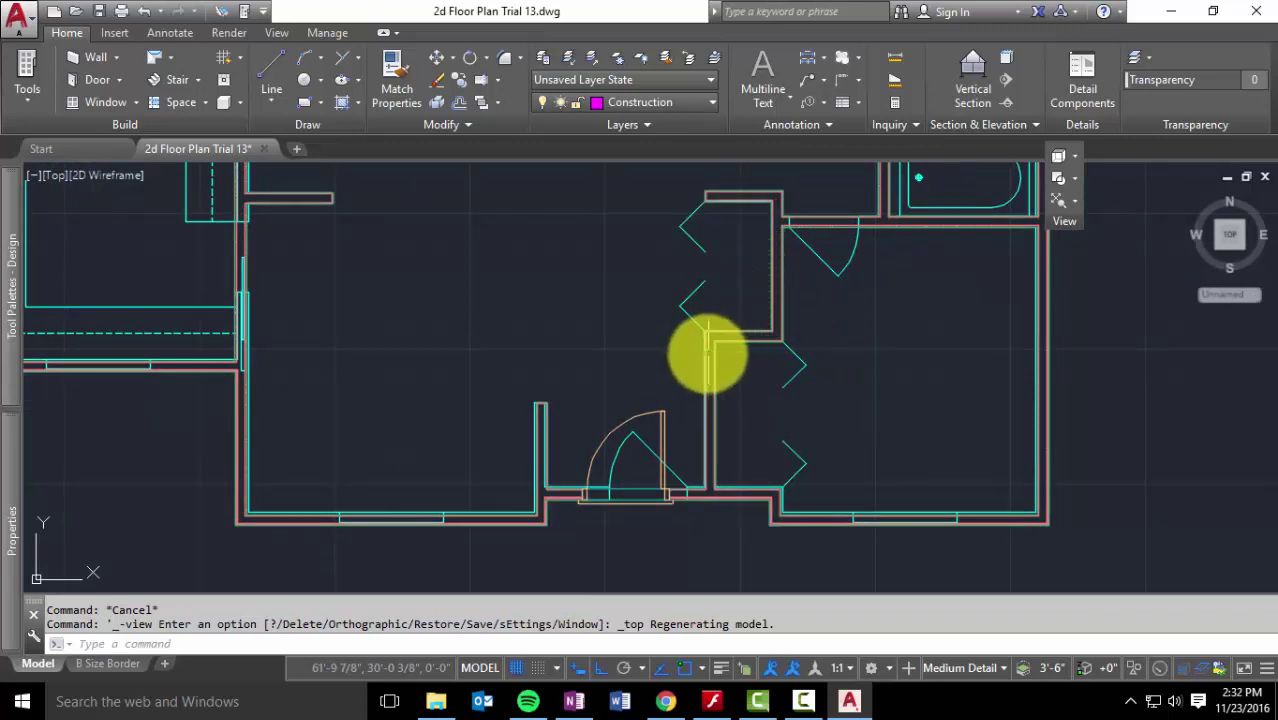
Lengthen the vertical closet wall upward until it meets the wall above
left_click(706, 356)
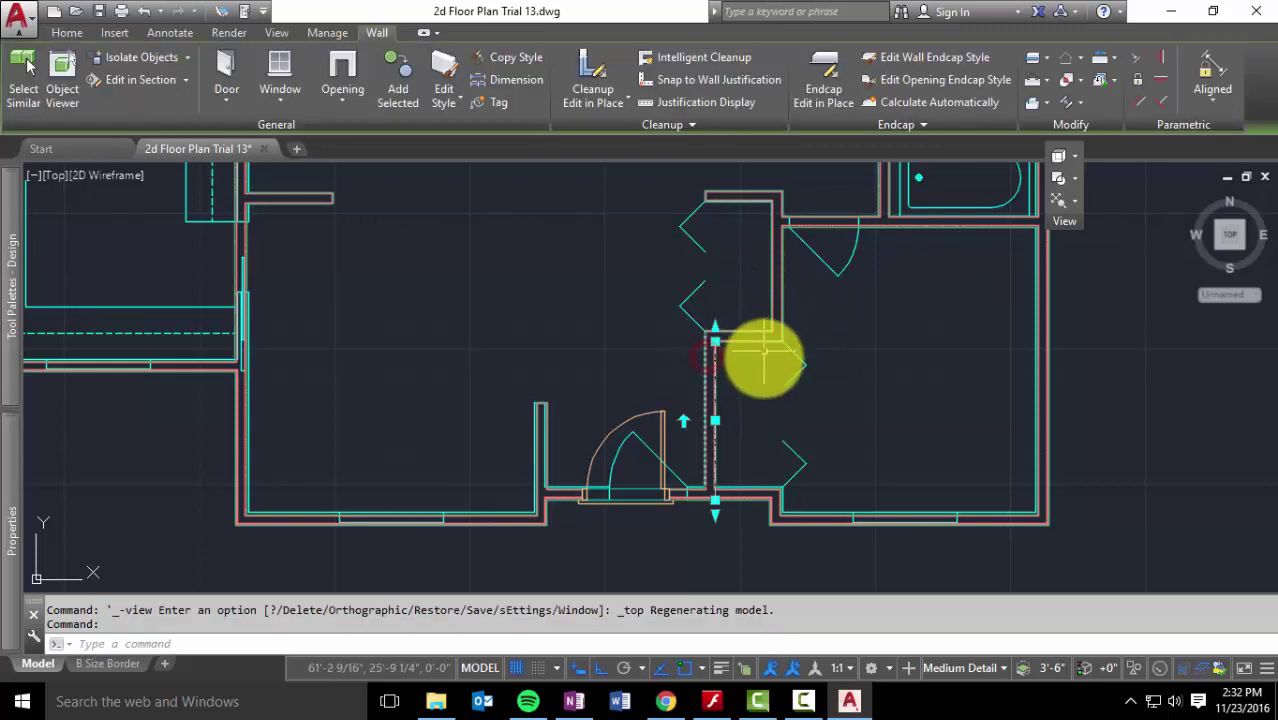
left_click(715, 341)
left_click(716, 188)
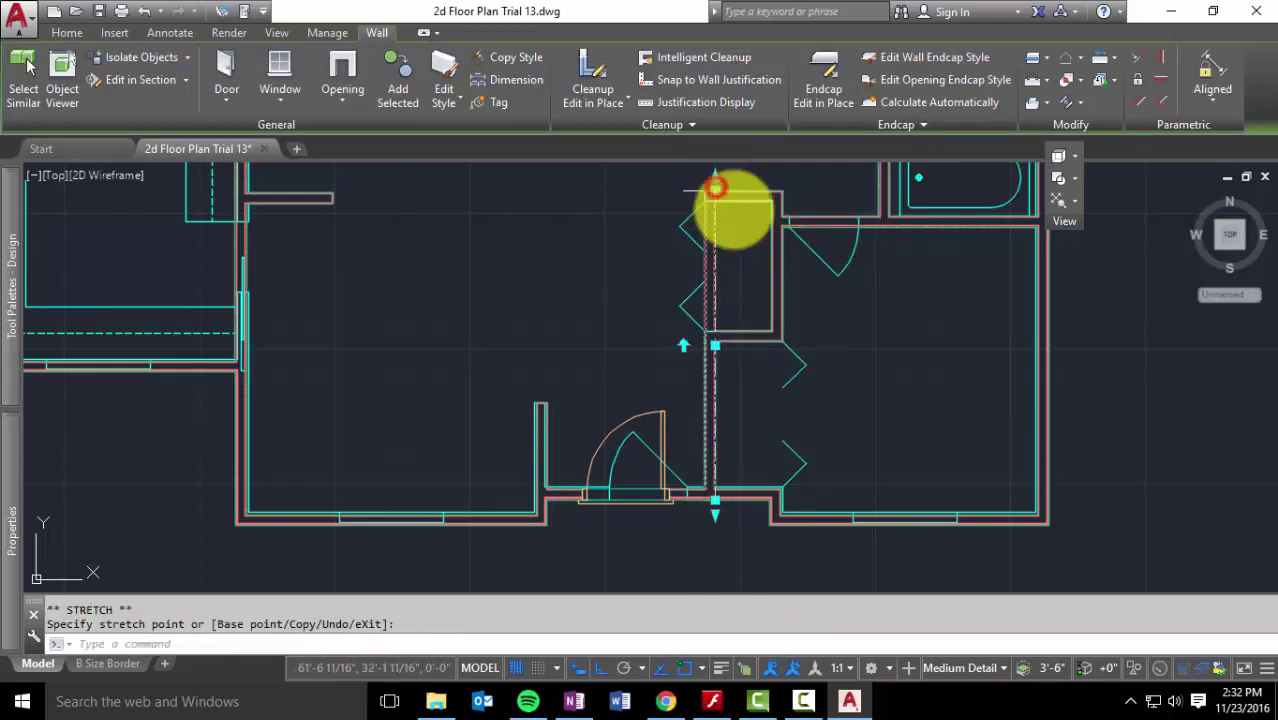
key("Escape")
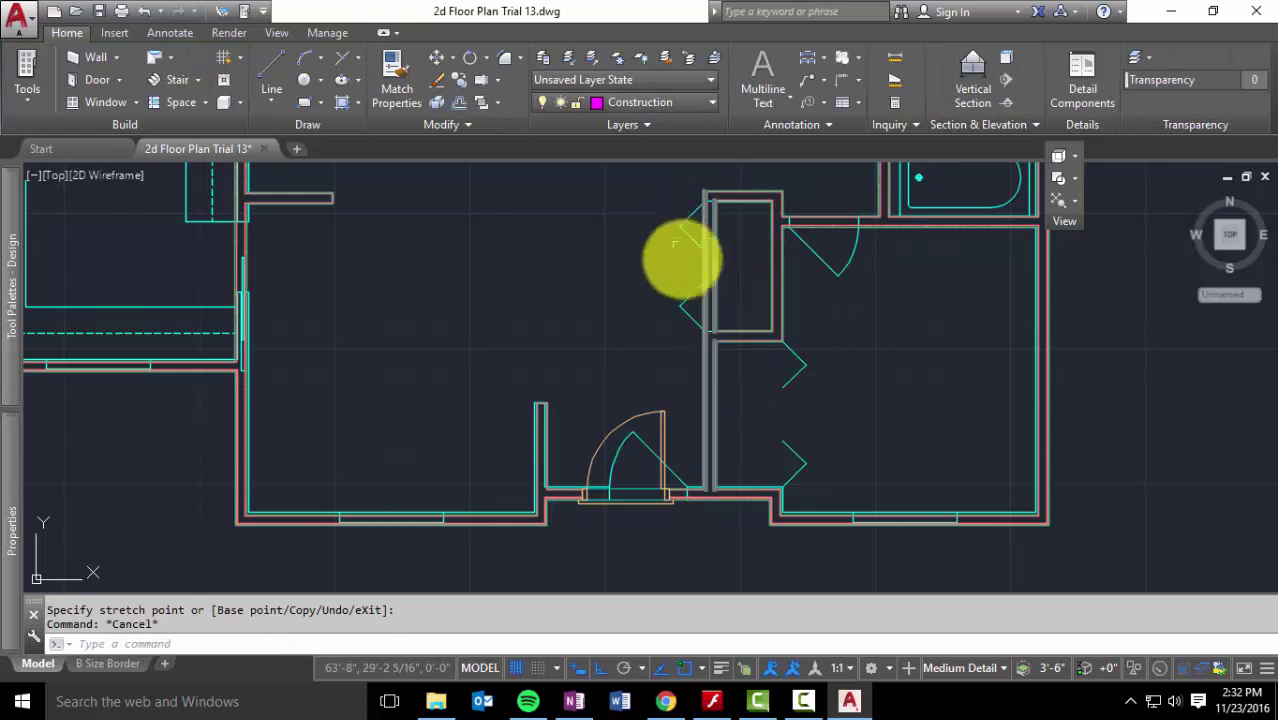
Attempt to stretch the lower end of the wall beside the closet, then cancel
left_click(782, 301)
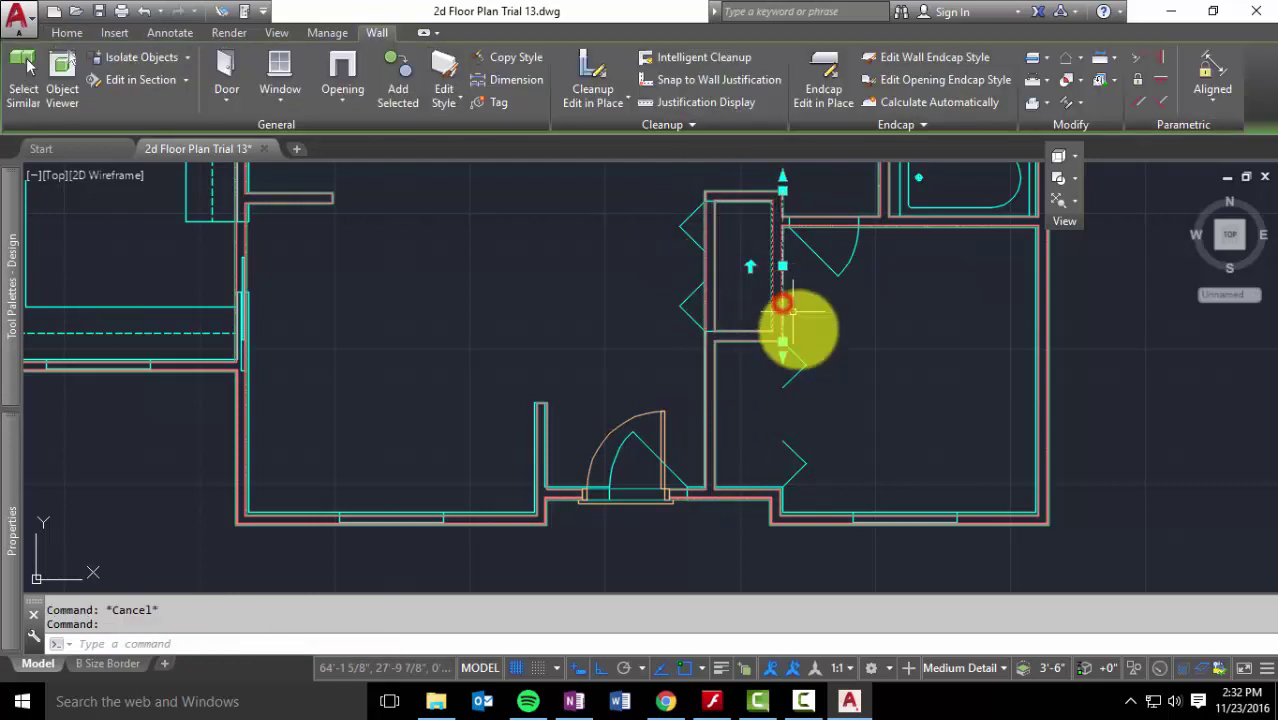
scroll(789, 342, "up", 2)
left_click(774, 342)
scroll(765, 405, "up", 2)
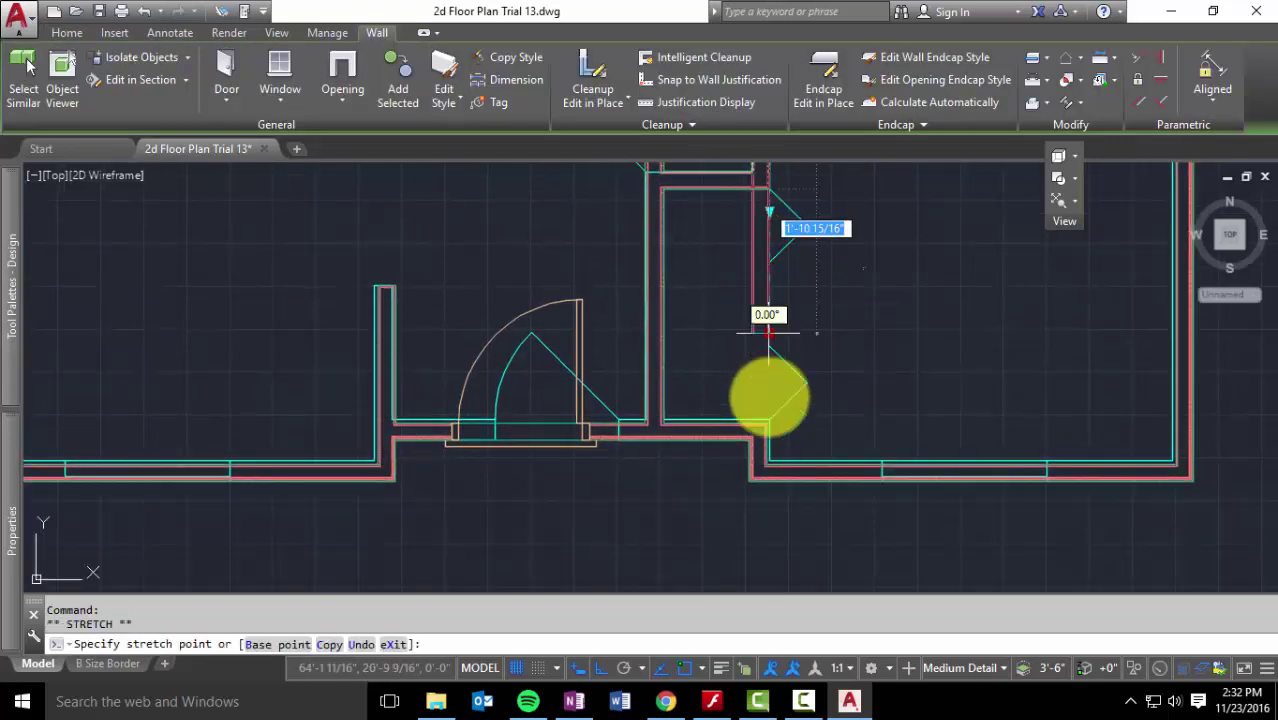
scroll(762, 412, "up", 2)
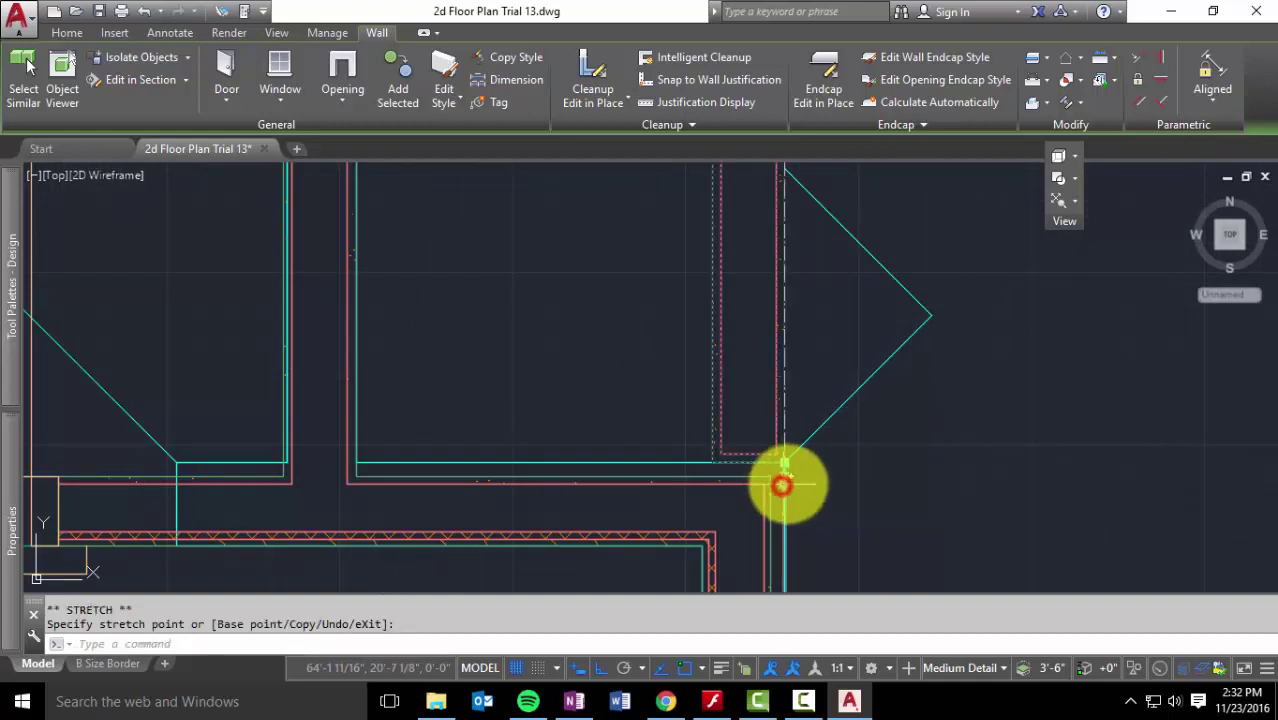
key("Escape")
left_click(780, 431)
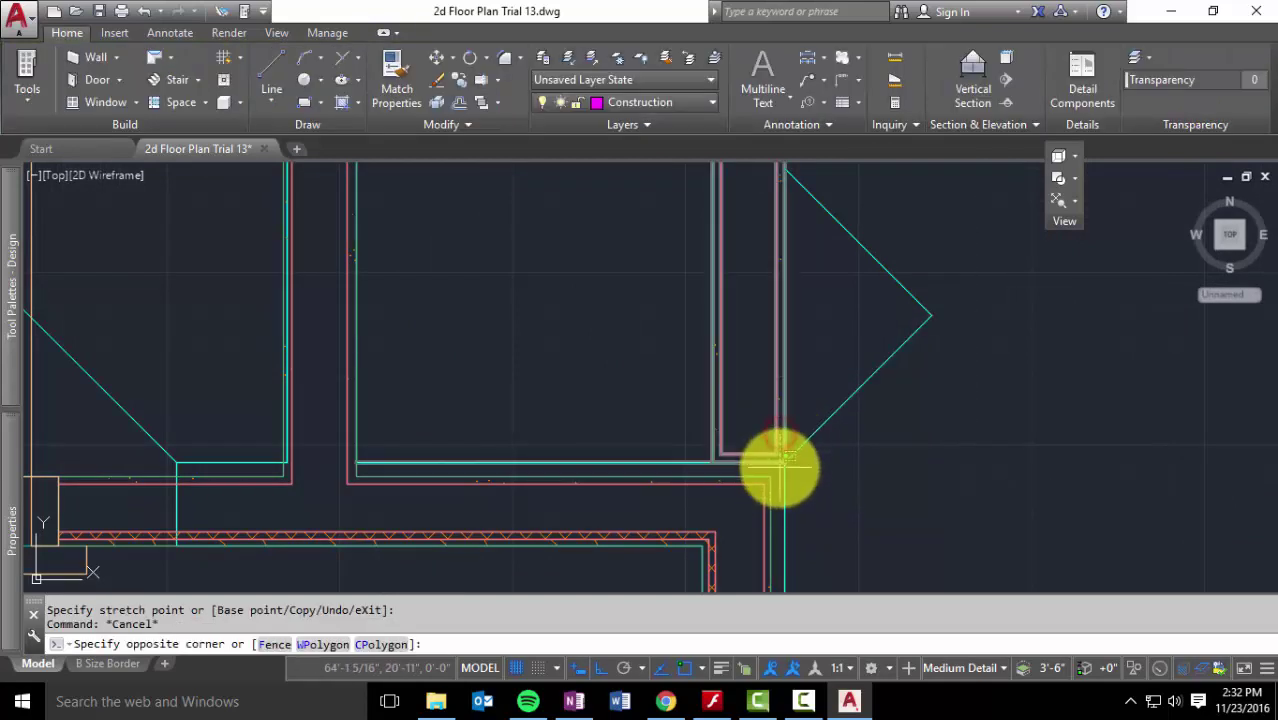
key("Escape")
left_click(784, 463)
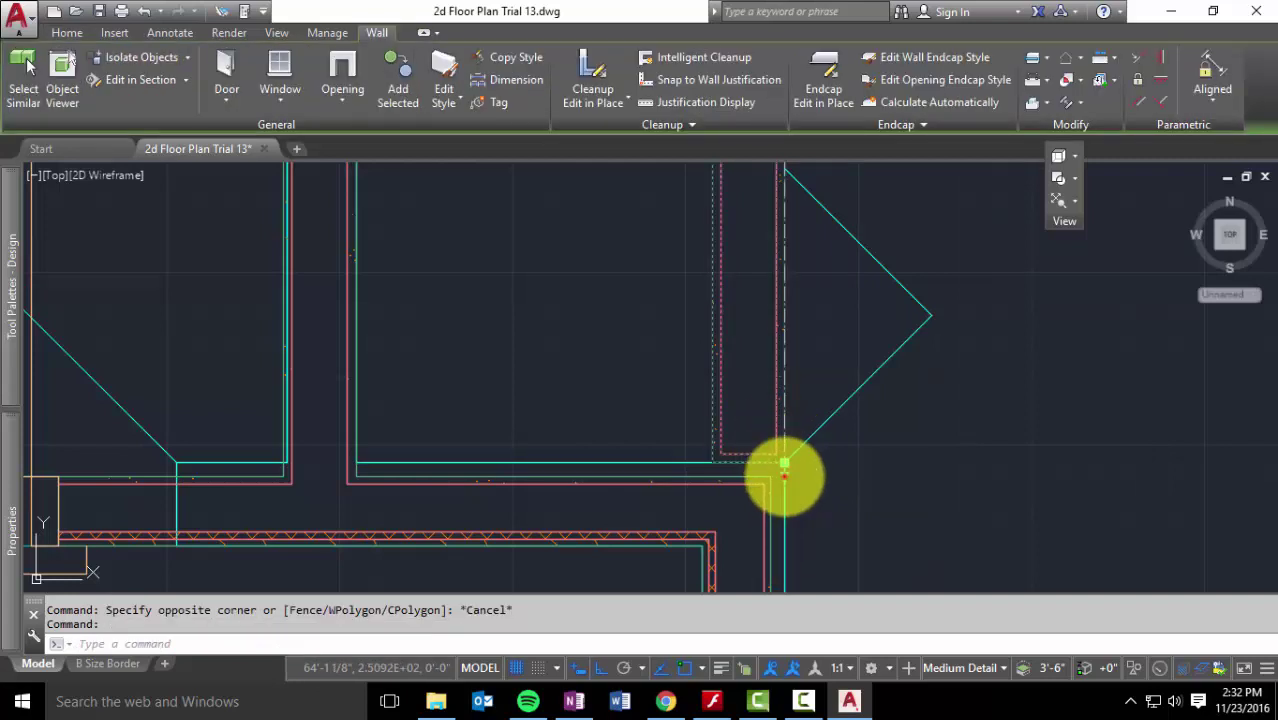
left_click(784, 463)
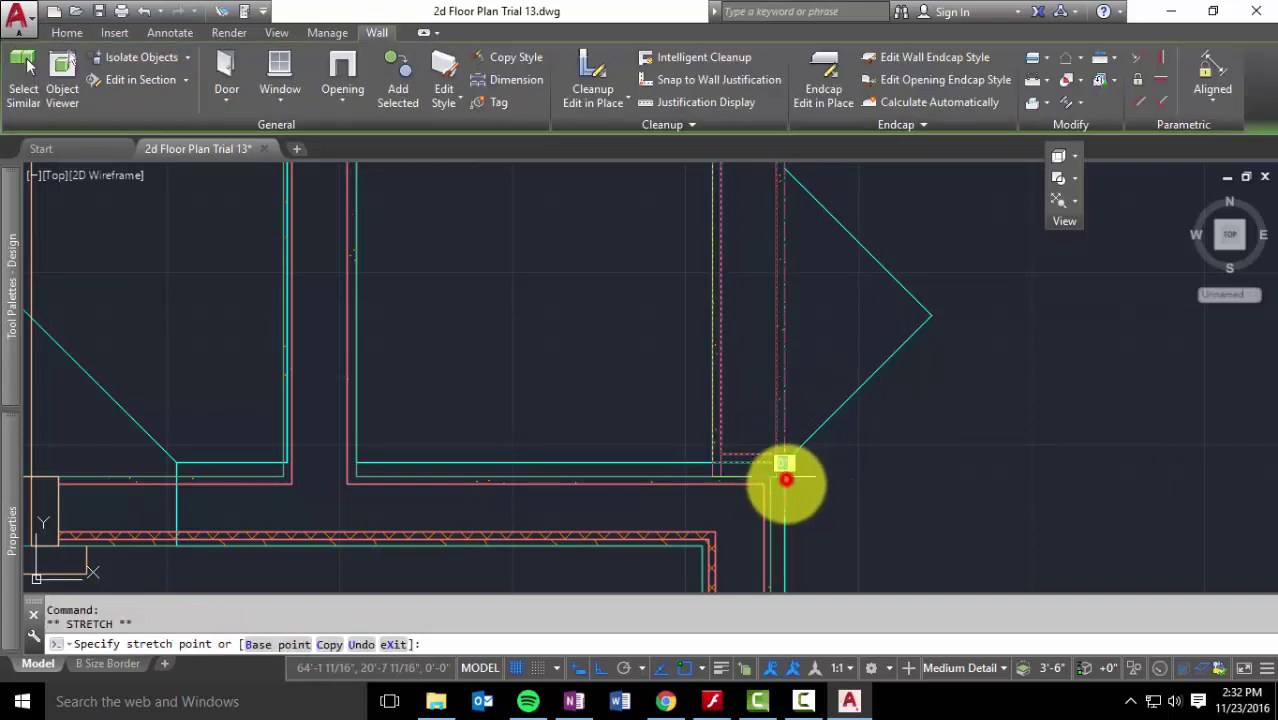
key("Escape")
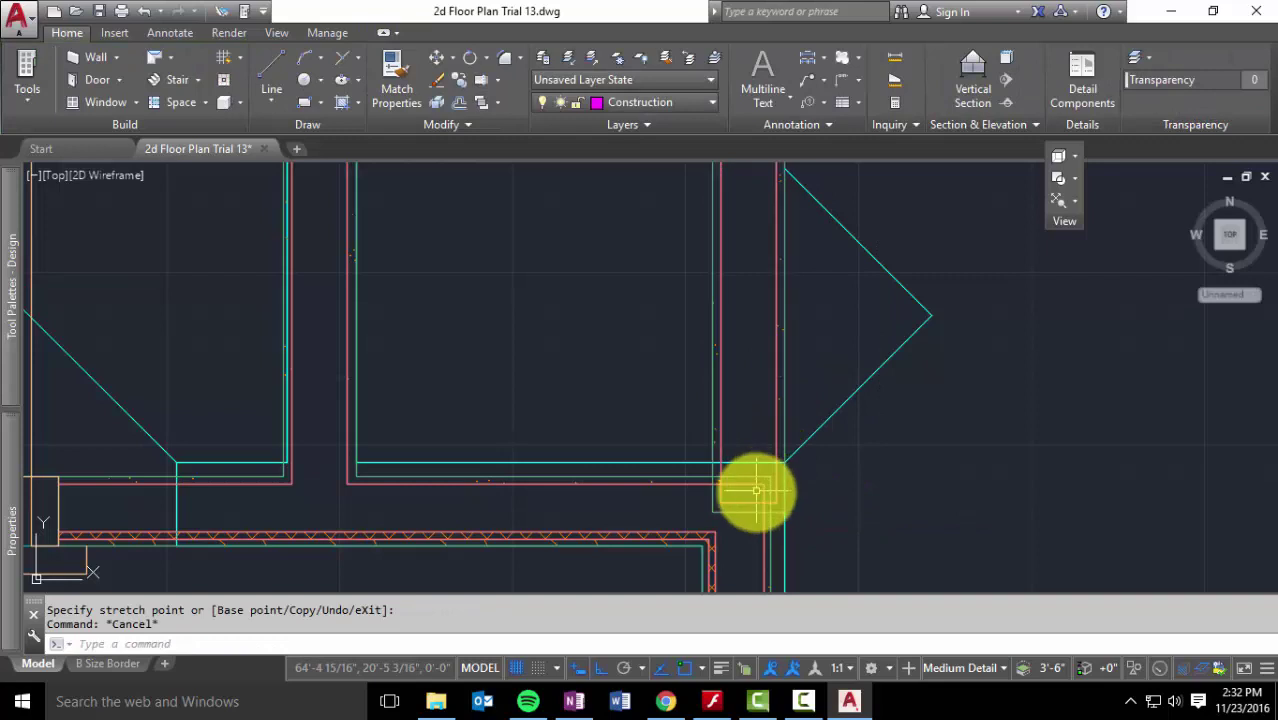
Try Intelligent Cleanup on the closet corner walls, then undo it
left_click(719, 408)
left_click(704, 58)
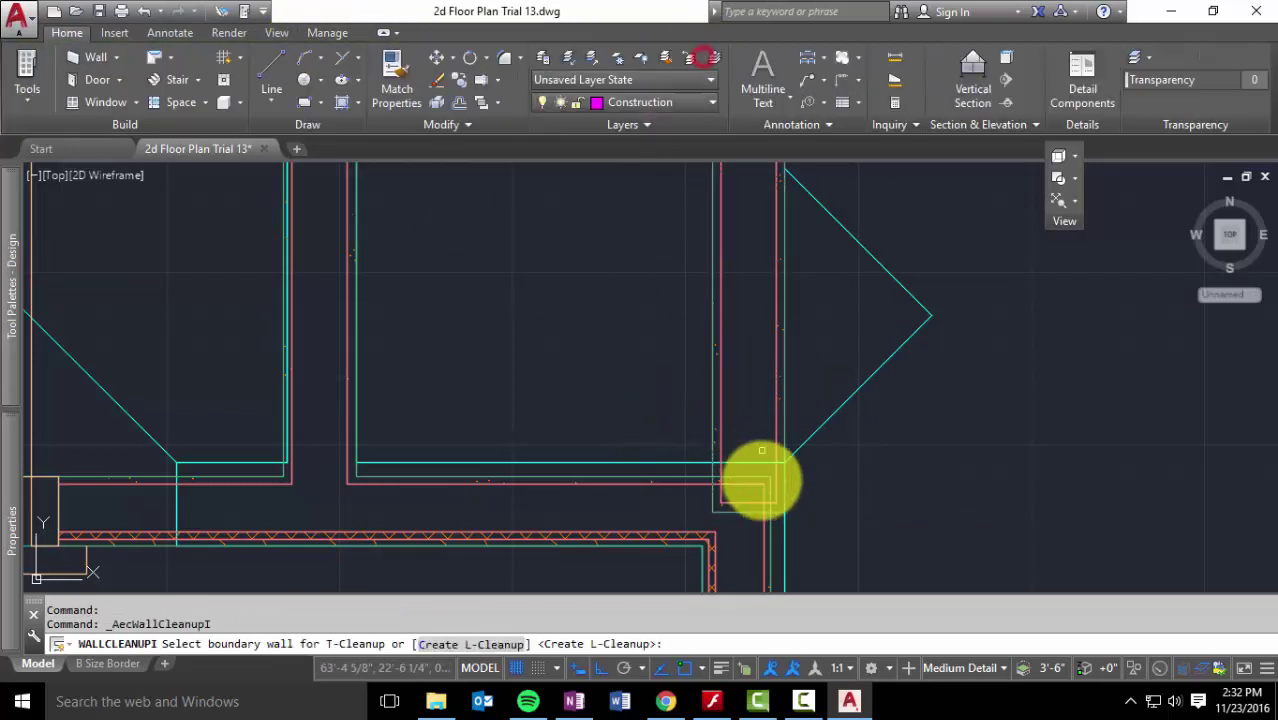
left_click(754, 480)
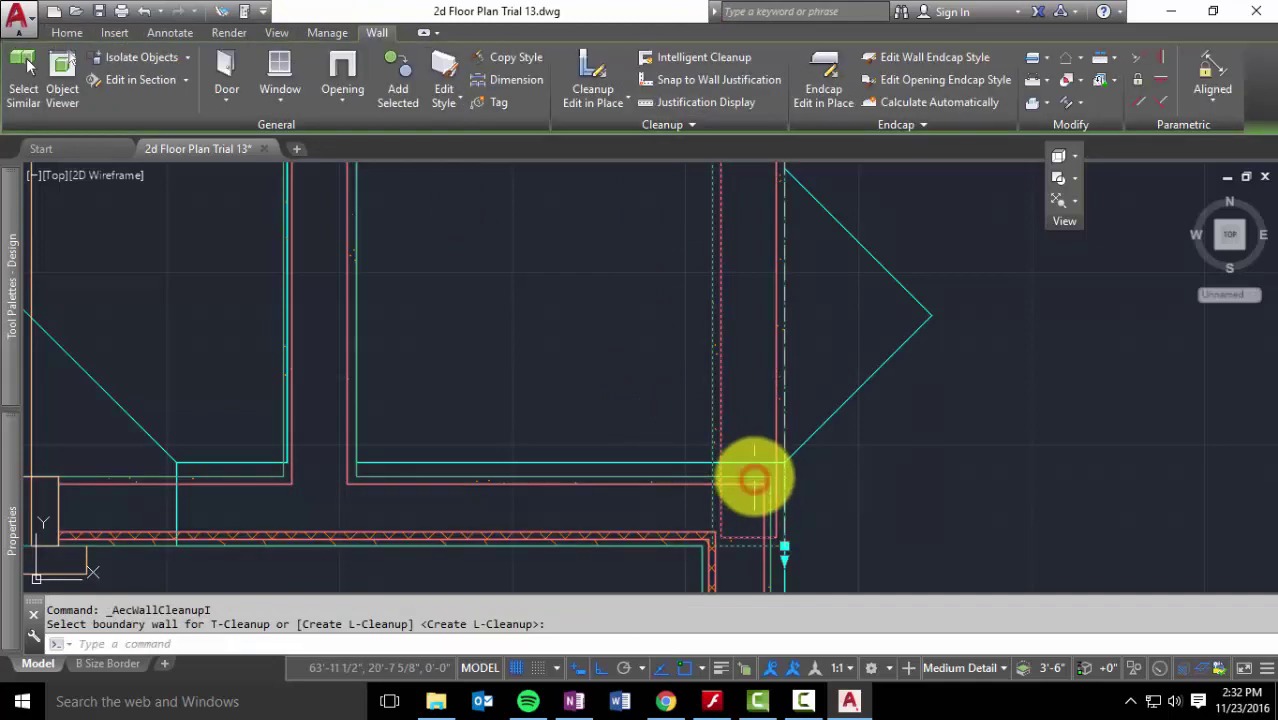
key("ctrl+z")
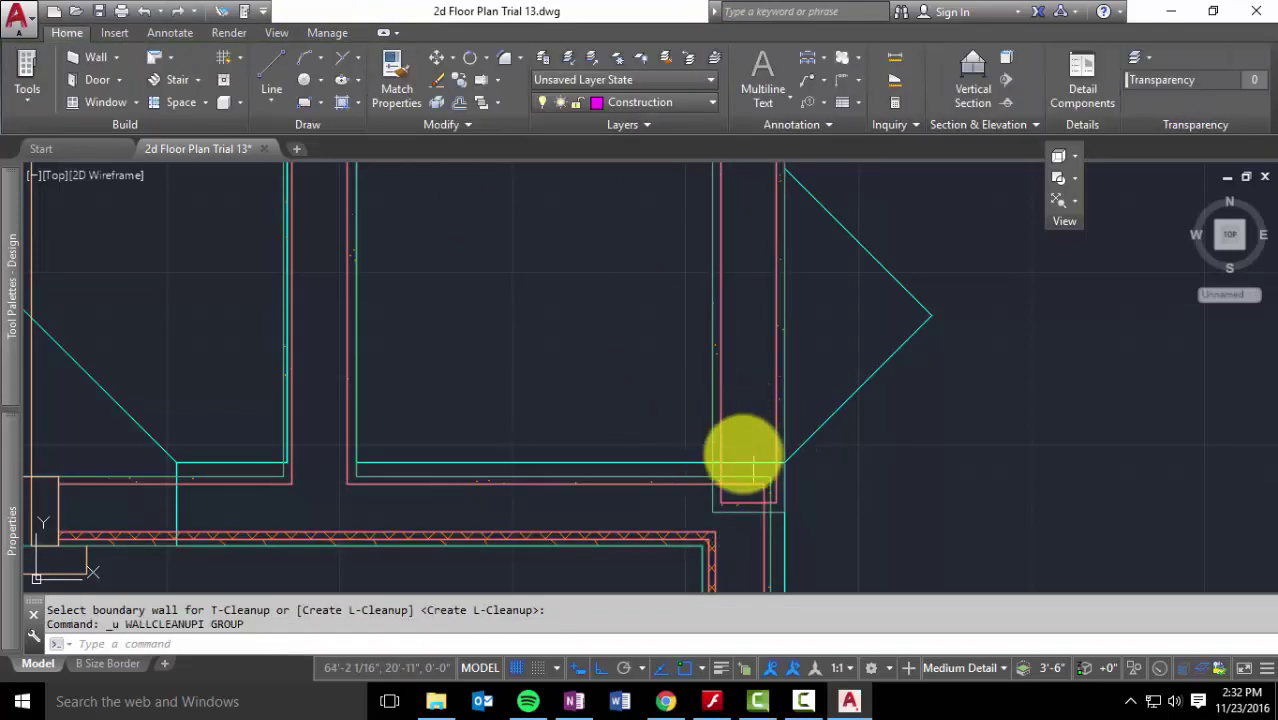
key("Escape")
scroll(744, 403, "down", 3)
middle_click_drag(744, 403, 862, 517)
scroll(850, 434, "down", 3)
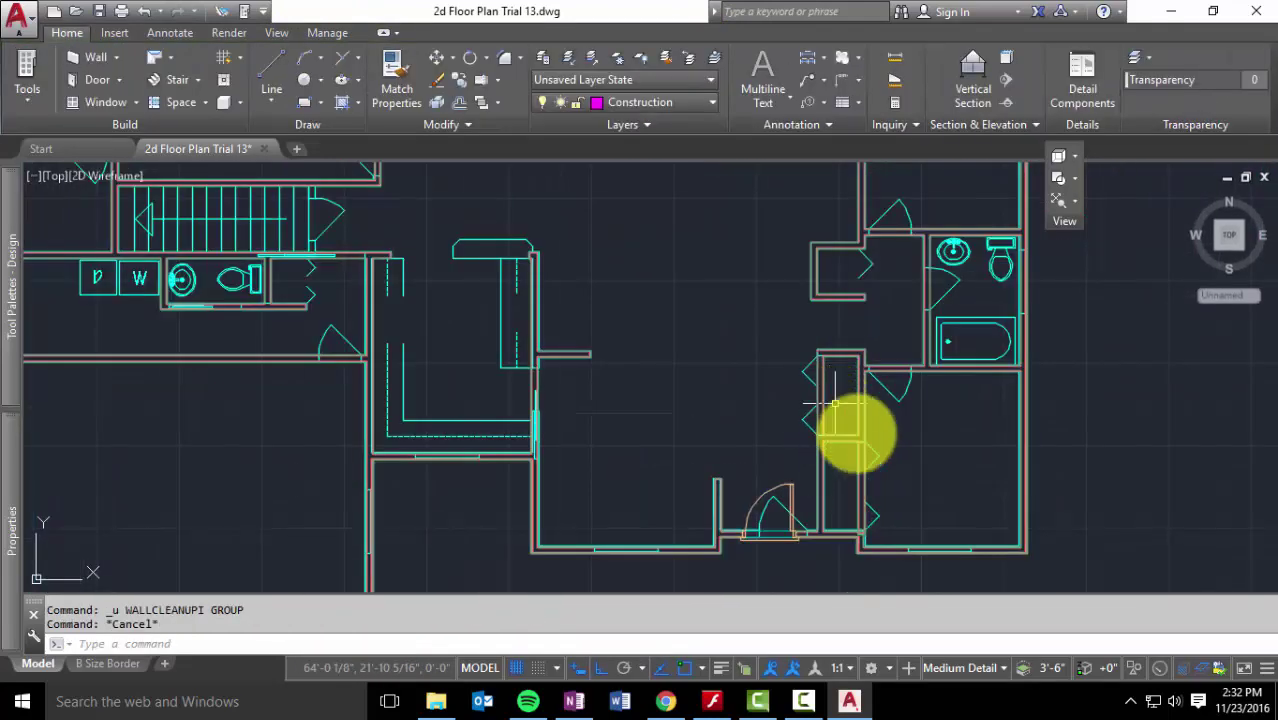
middle_click_drag(850, 434, 970, 423)
scroll(954, 388, "up", 5)
left_click(876, 258)
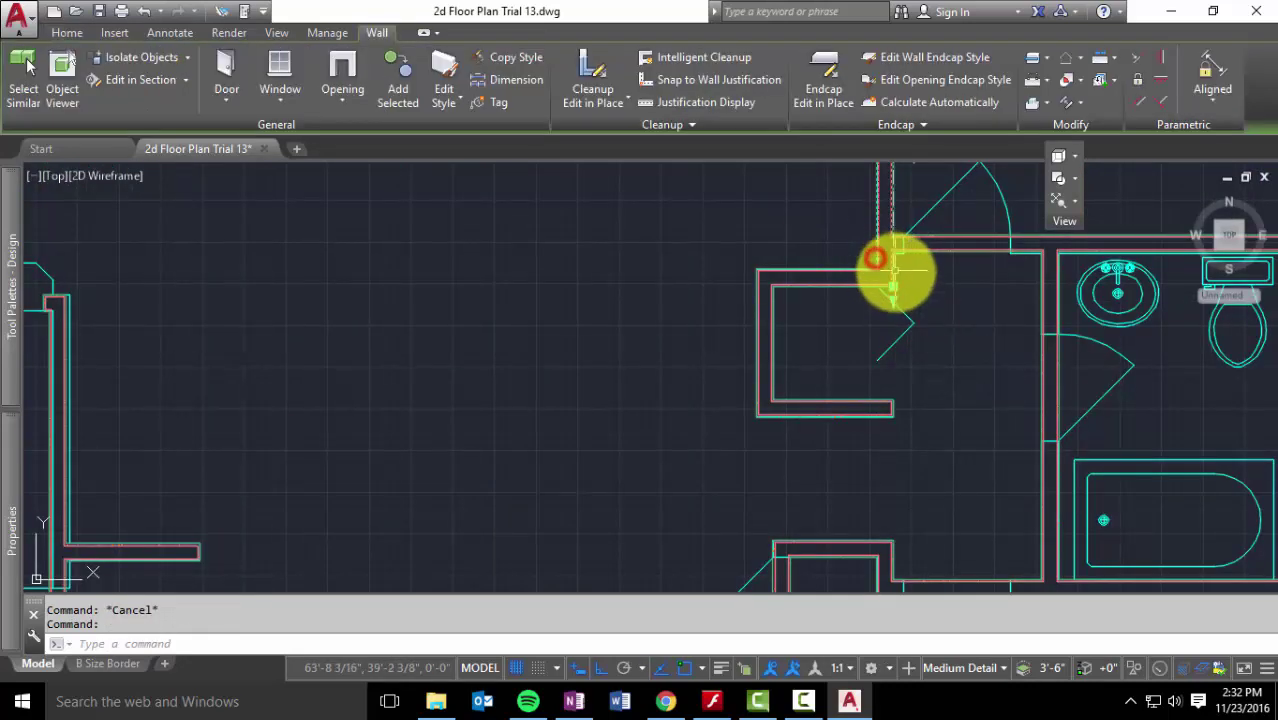
left_click(893, 290)
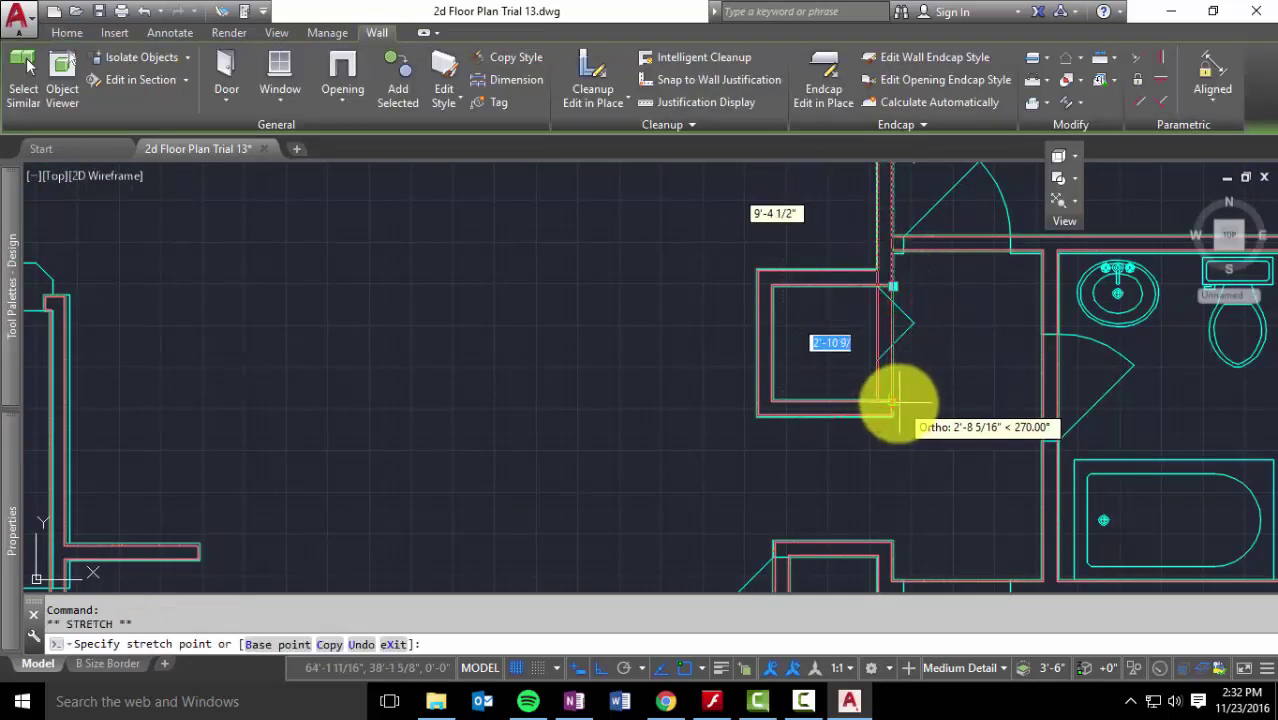
key("Escape")
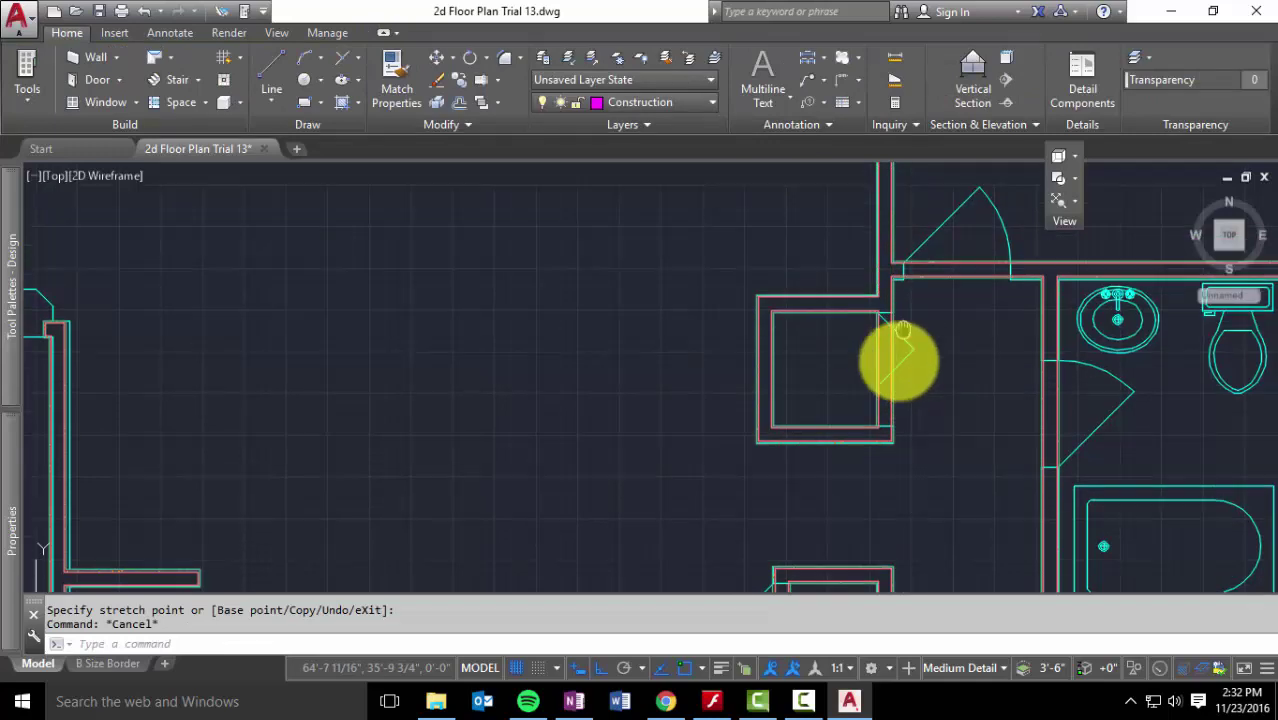
scroll(900, 370, "down", 3)
scroll(890, 378, "up", 5)
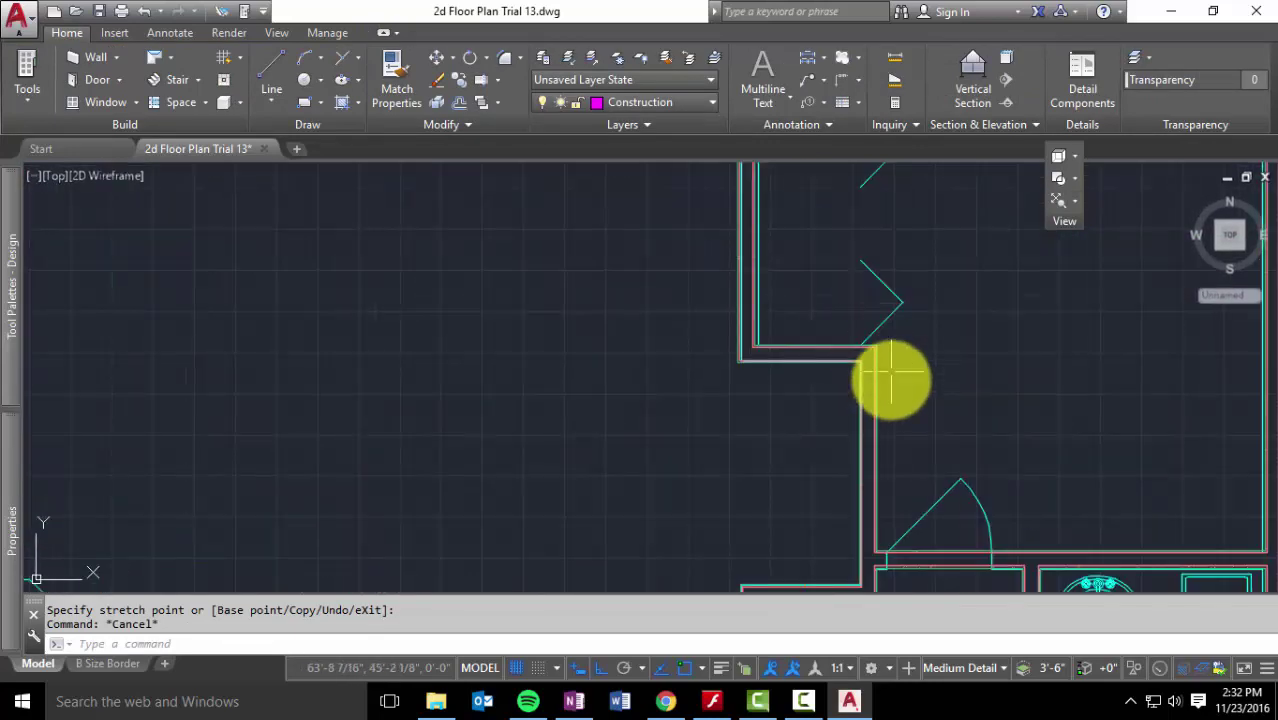
left_click(873, 383)
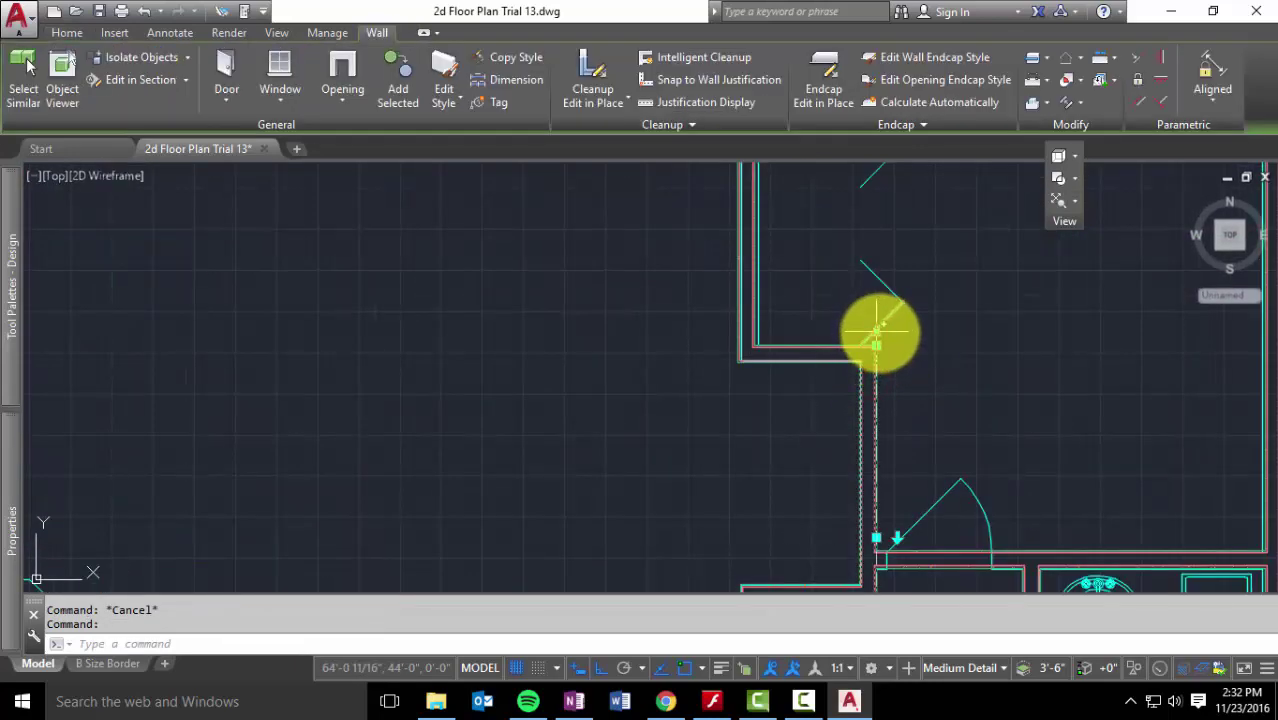
left_click(876, 335)
mouse_move(876, 277)
middle_mouse_down()
mouse_move(830, 405)
mouse_move(819, 200)
mouse_move(815, 245)
middle_mouse_up()
key("Escape")
key("Escape")
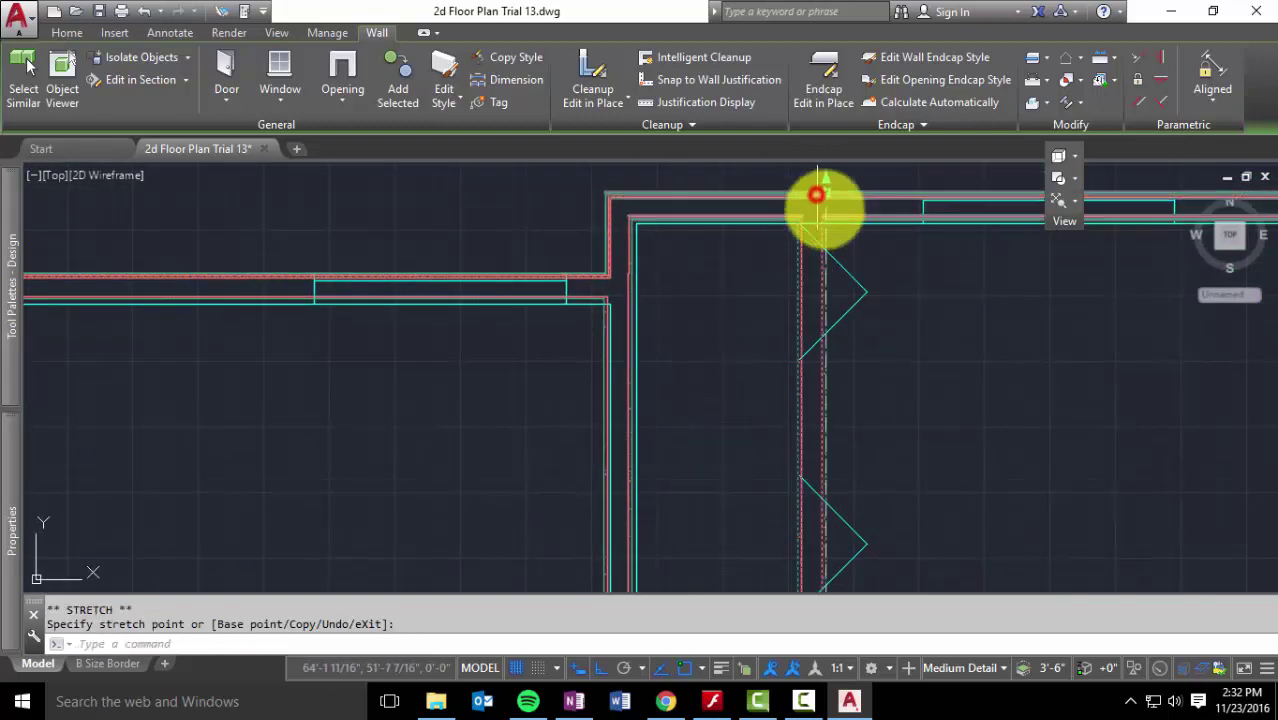
scroll(884, 405, "down", 5)
middle_click_drag(884, 405, 1032, 257)
scroll(633, 408, "up", 4)
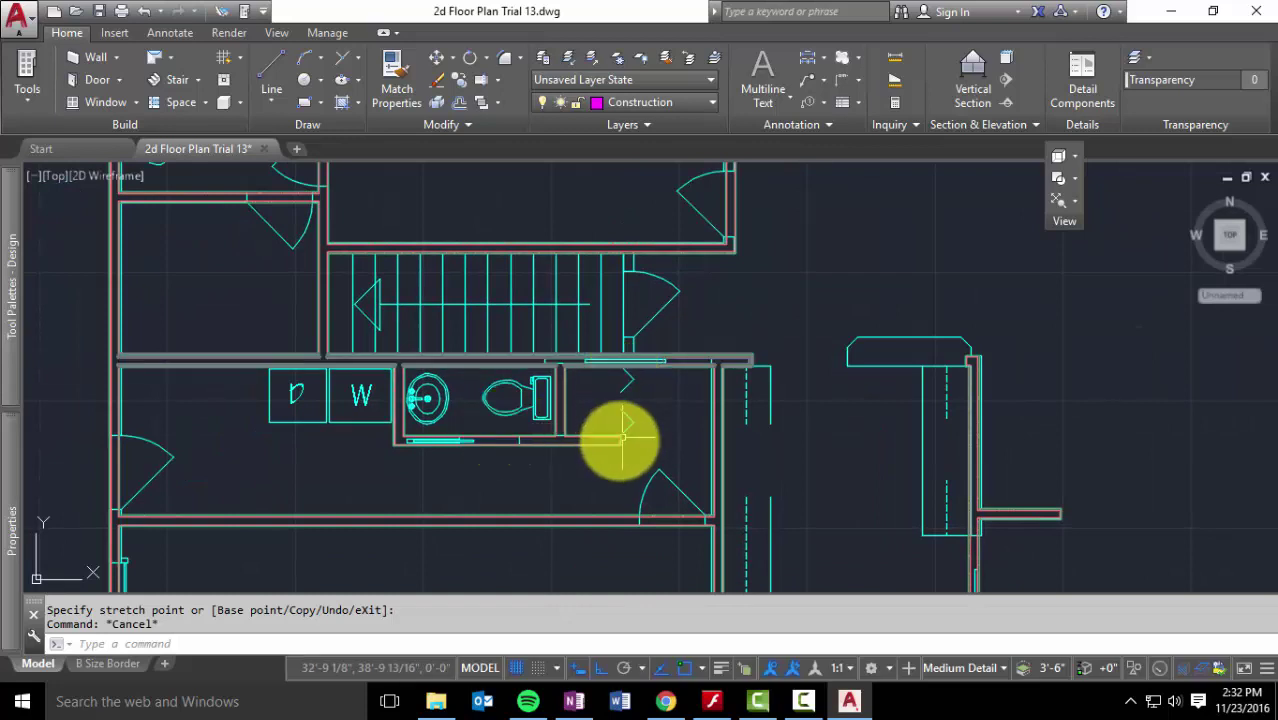
Draw a Stud-4 wall vertically from the bathroom's bottom corner up to the top wall
scroll(624, 430, "up", 3)
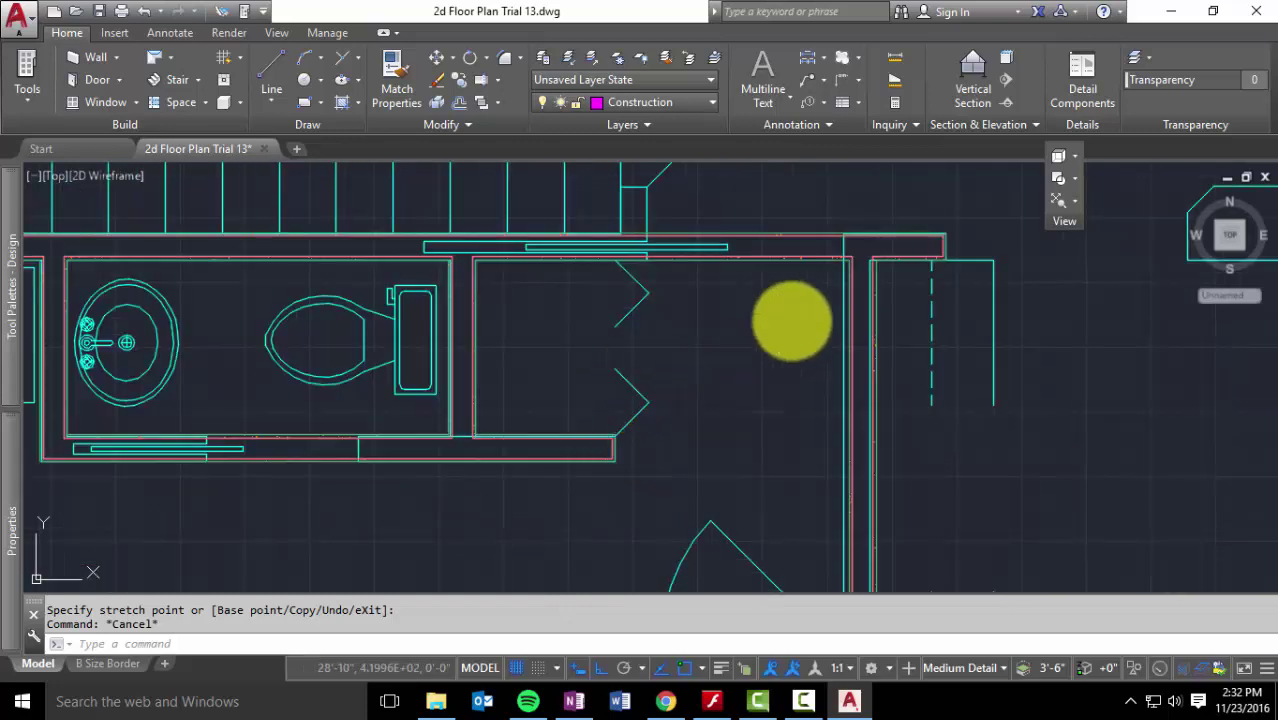
mouse_move(4, 308)
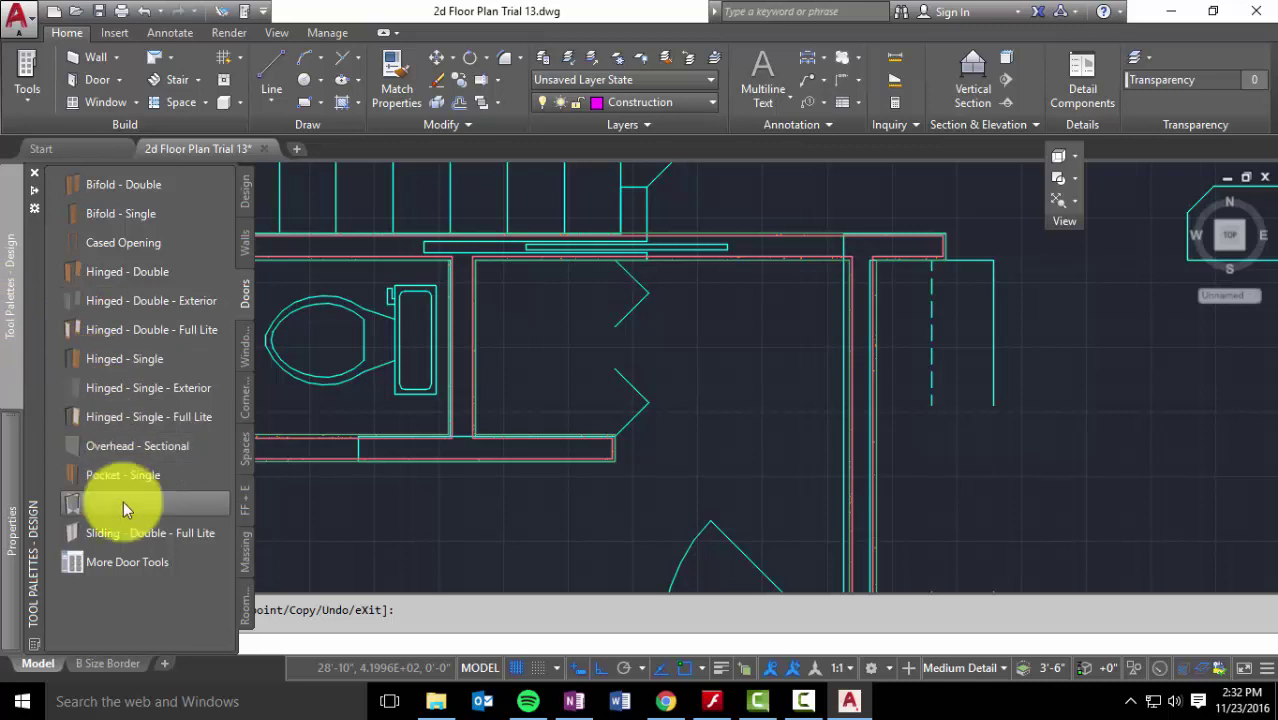
left_click(247, 244)
left_click(185, 578)
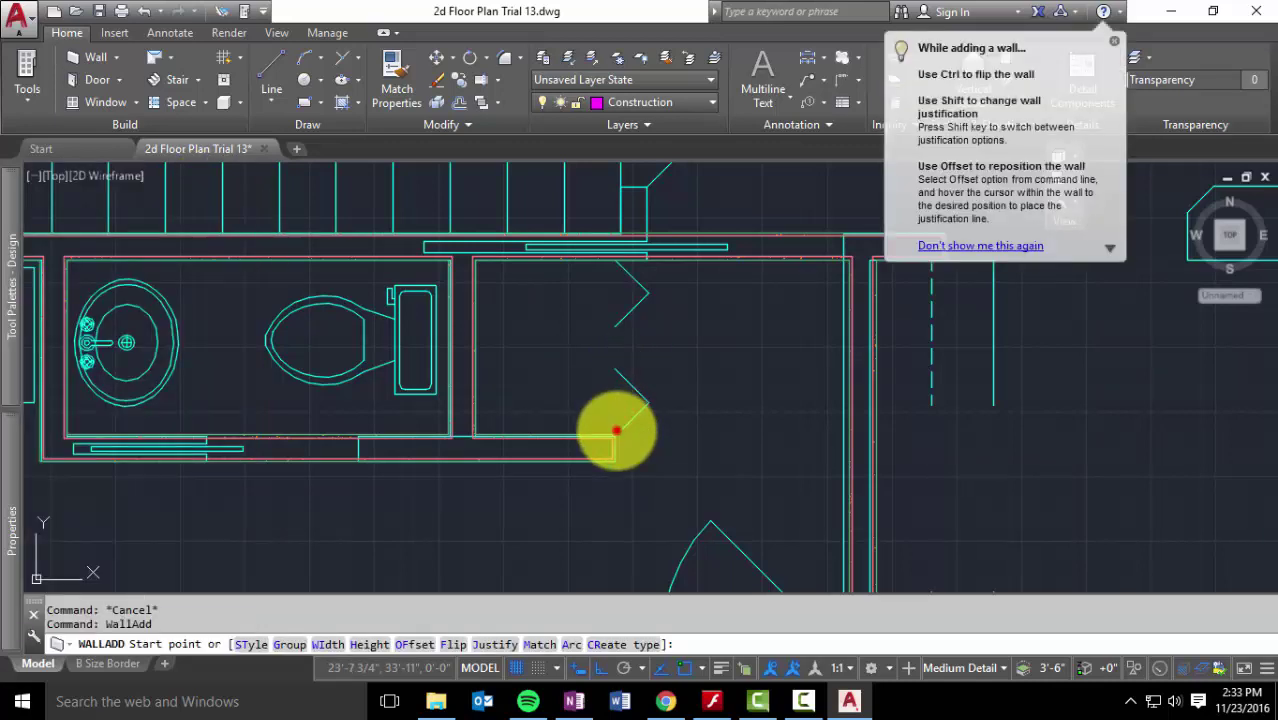
left_click(617, 431)
scroll(615, 257, "up", 4)
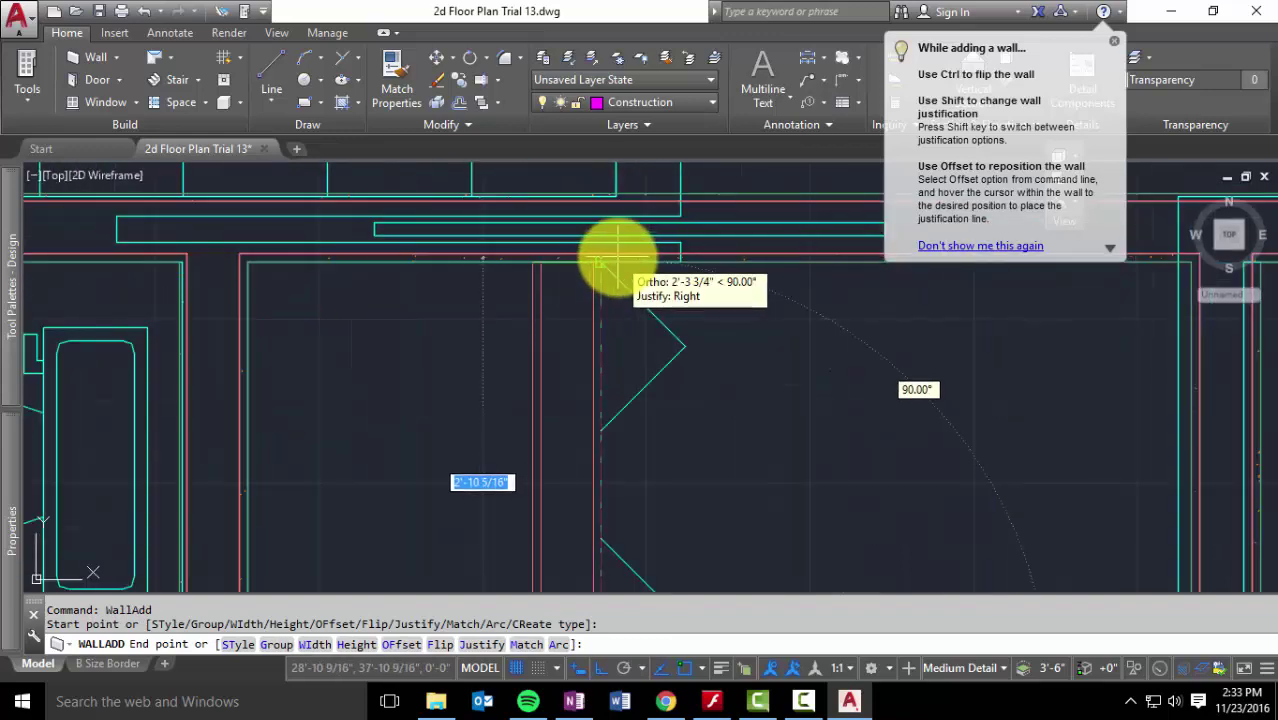
left_click(601, 251)
key("Escape")
Check the new closet wall's end grip, then shift the view toward the neighbouring rooms
scroll(730, 370, "down", 5)
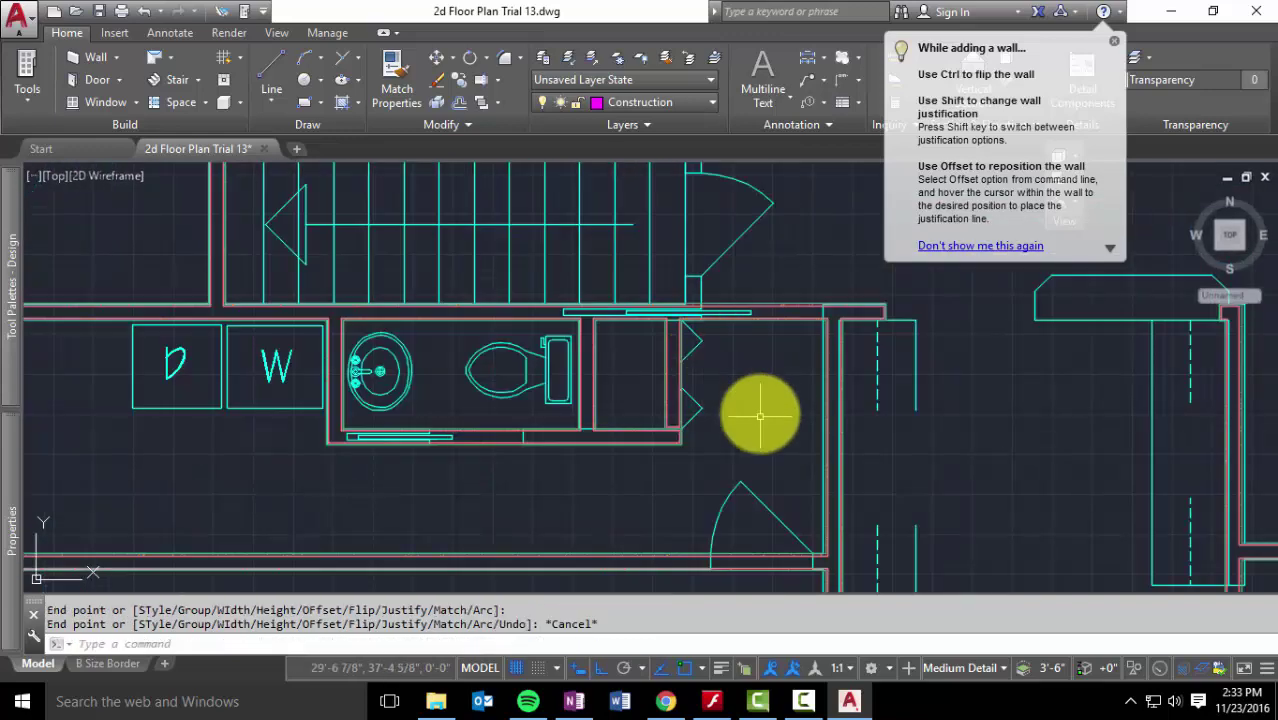
scroll(650, 380, "up", 6)
left_click(720, 297)
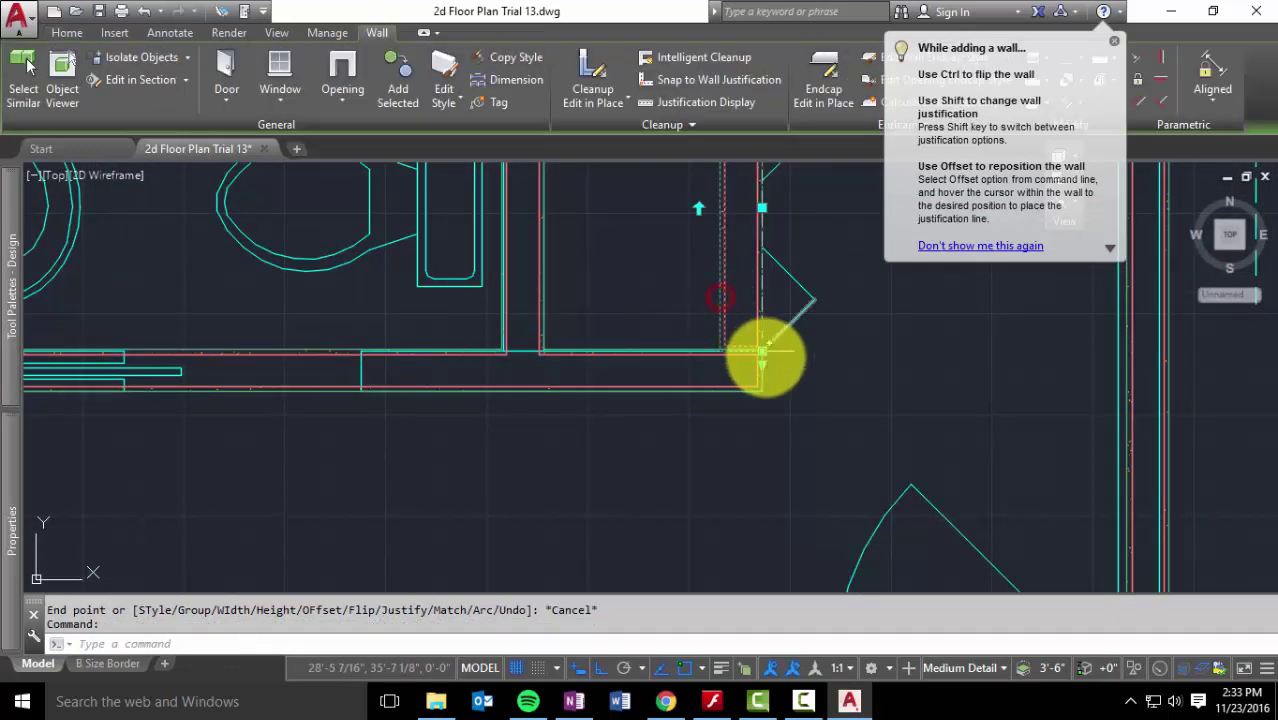
left_click(764, 367)
key("Escape")
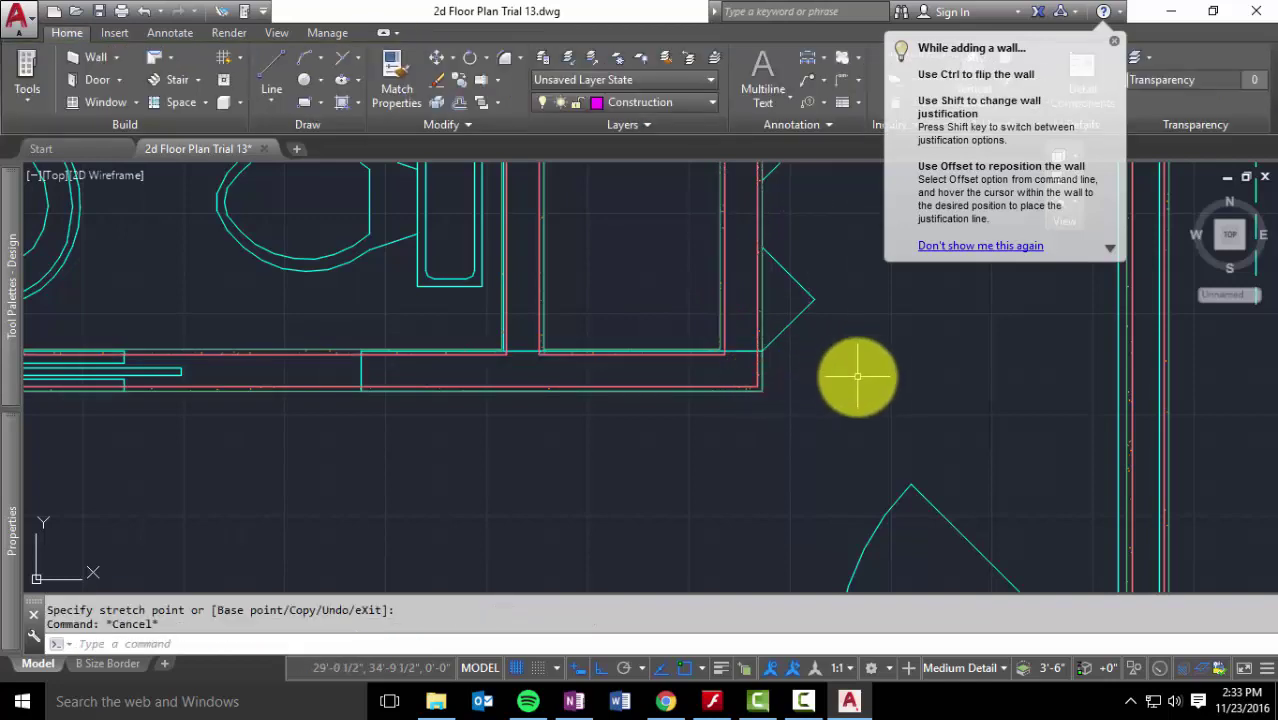
scroll(776, 405, "down", 4)
middle_click_drag(776, 405, 601, 451)
scroll(590, 440, "down", 3)
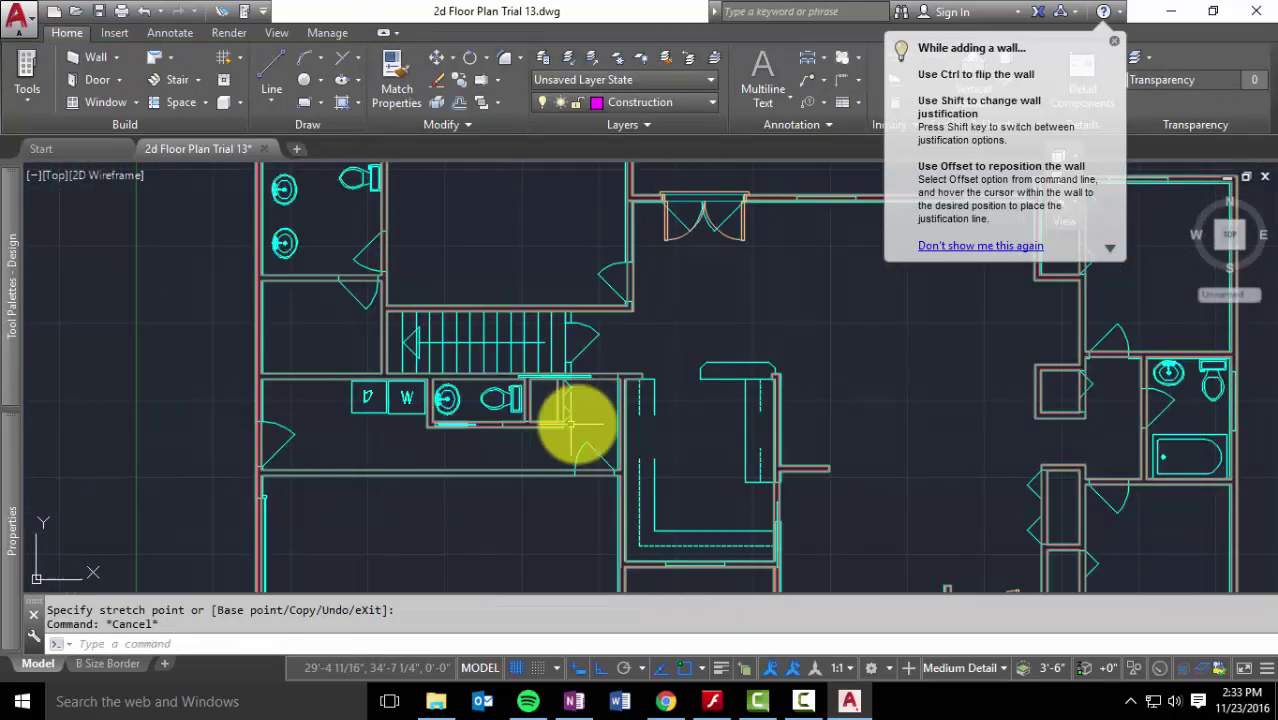
Pan to the lower-right closets and delete the vertical wall beside the bifold doors
mouse_move(693, 400)
middle_mouse_down()
mouse_move(622, 486)
mouse_move(609, 527)
mouse_move(491, 400)
mouse_move(405, 386)
mouse_move(374, 400)
mouse_move(365, 348)
mouse_move(428, 334)
middle_mouse_up()
middle_click_drag(841, 566, 793, 466)
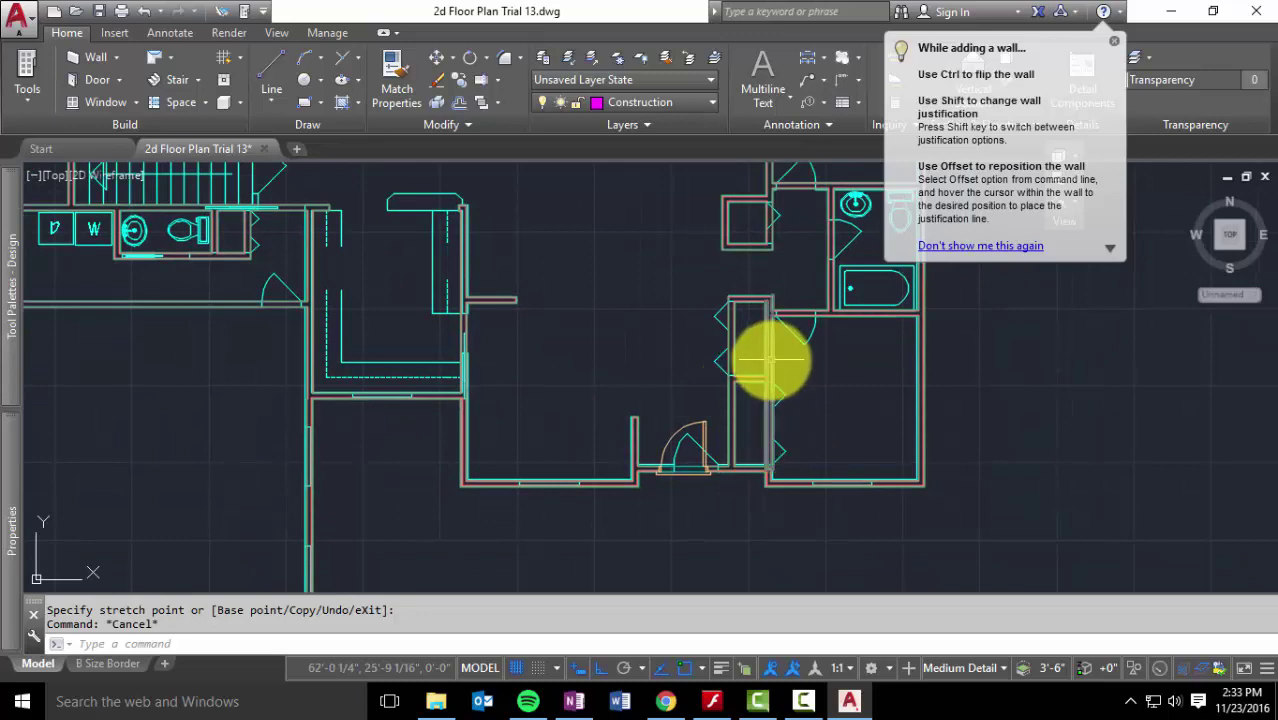
scroll(793, 471, "up", 4)
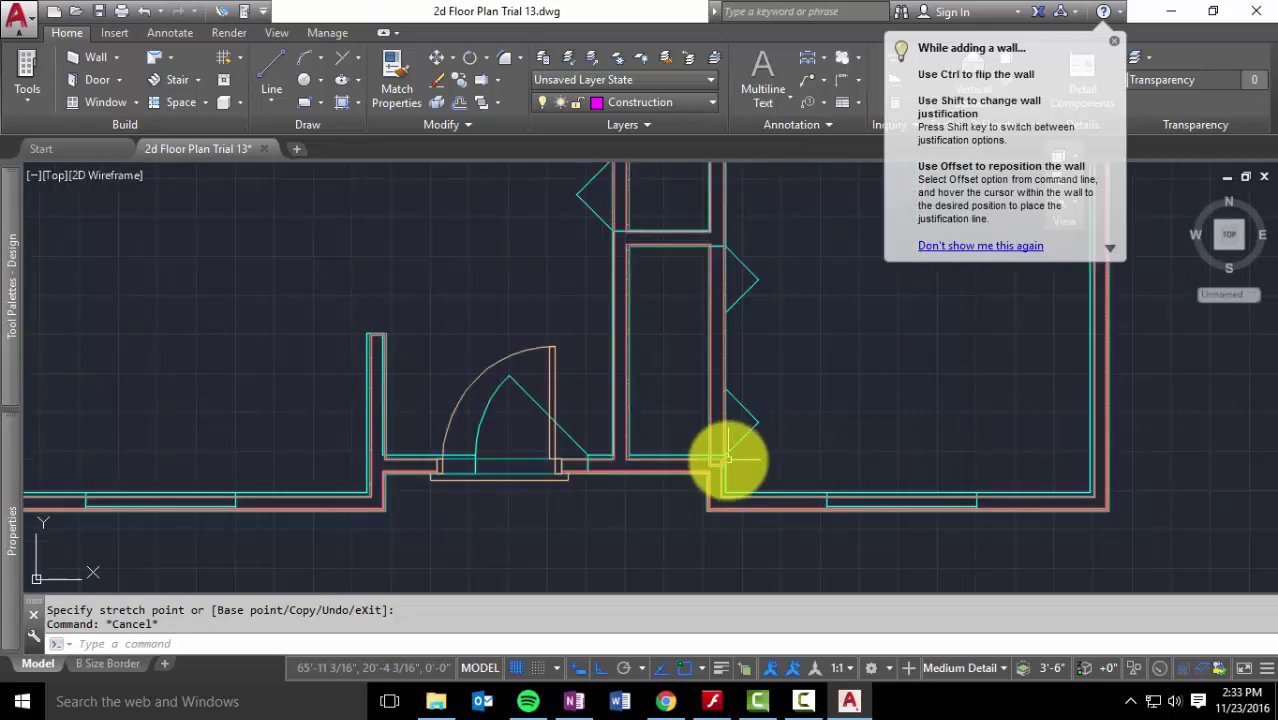
middle_click_drag(722, 451, 736, 499)
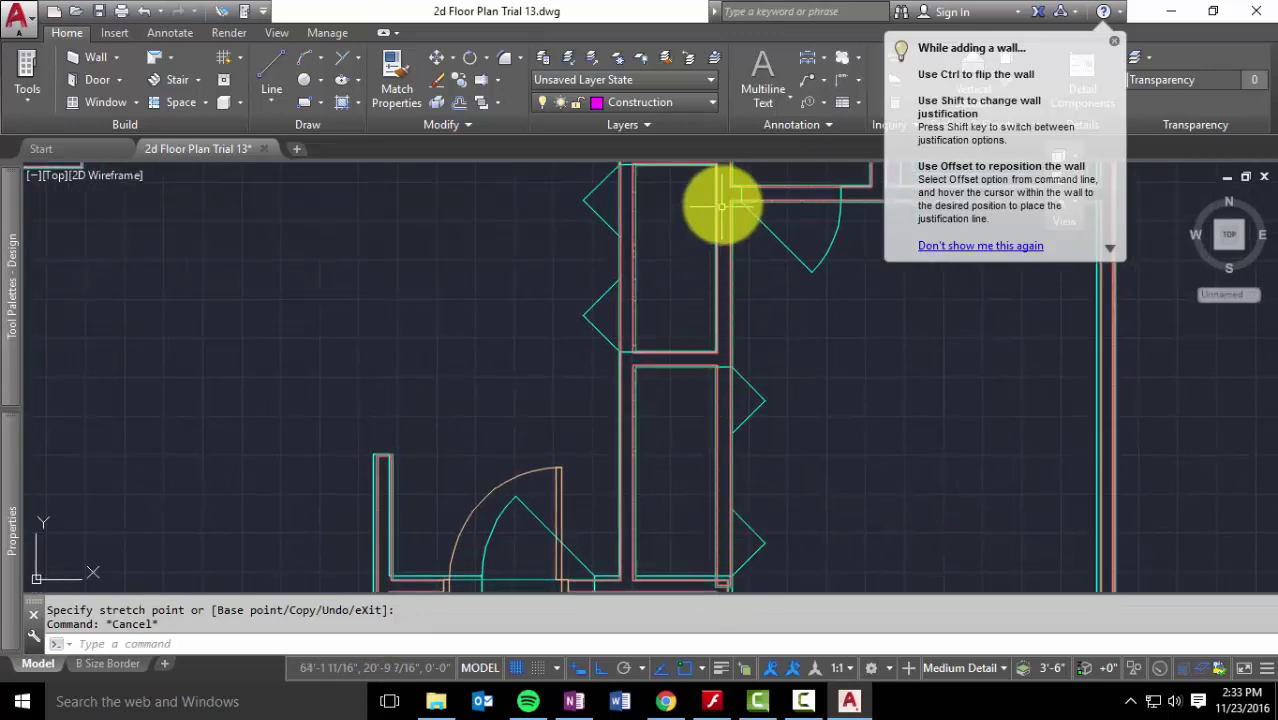
key("Delete")
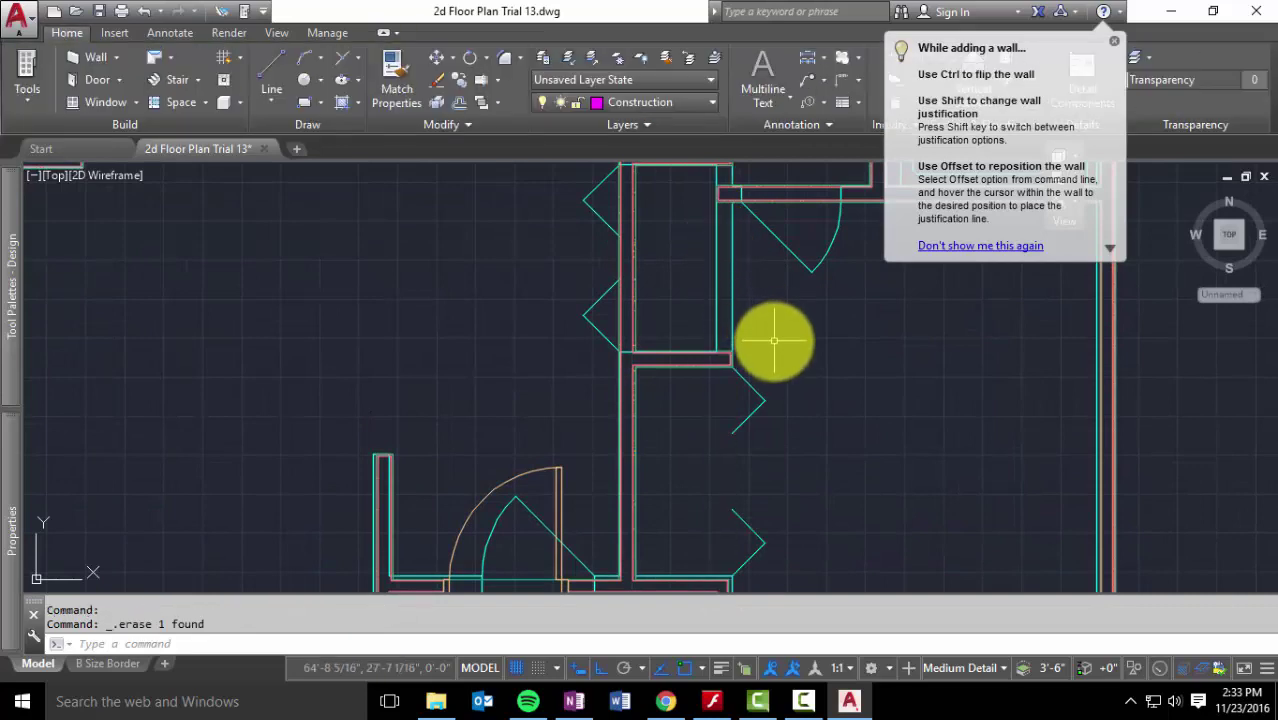
mouse_move(780, 365)
middle_mouse_down()
mouse_move(707, 294)
mouse_move(705, 218)
middle_mouse_up()
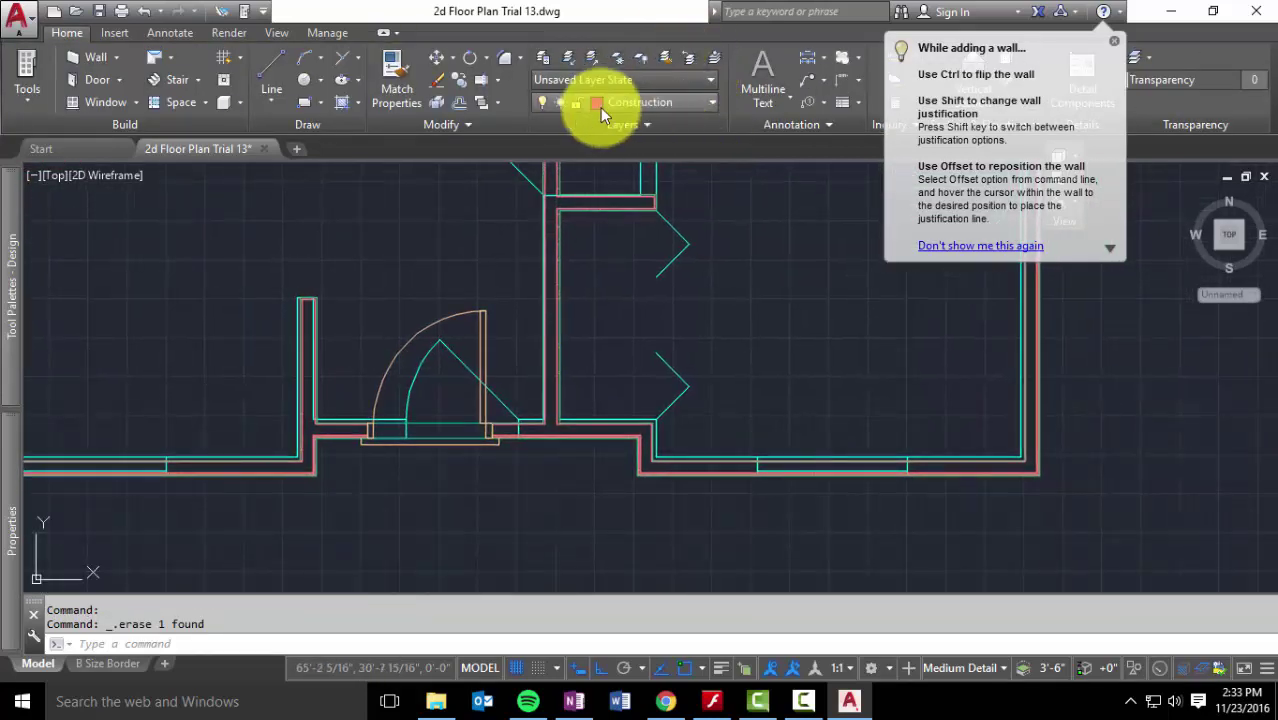
Draw a short vertical guide line straight up from the wall corner
left_click(270, 70)
scroll(656, 418, "up", 6)
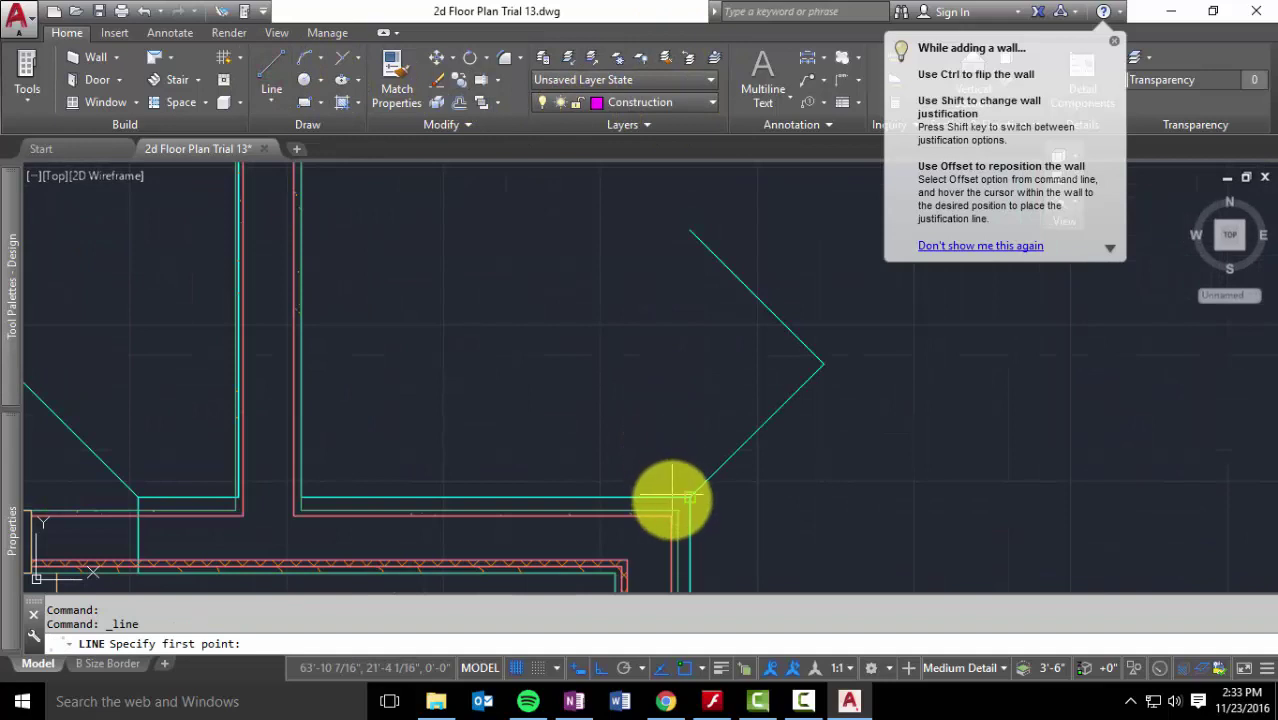
left_click(678, 510)
left_click(678, 400)
key("Escape")
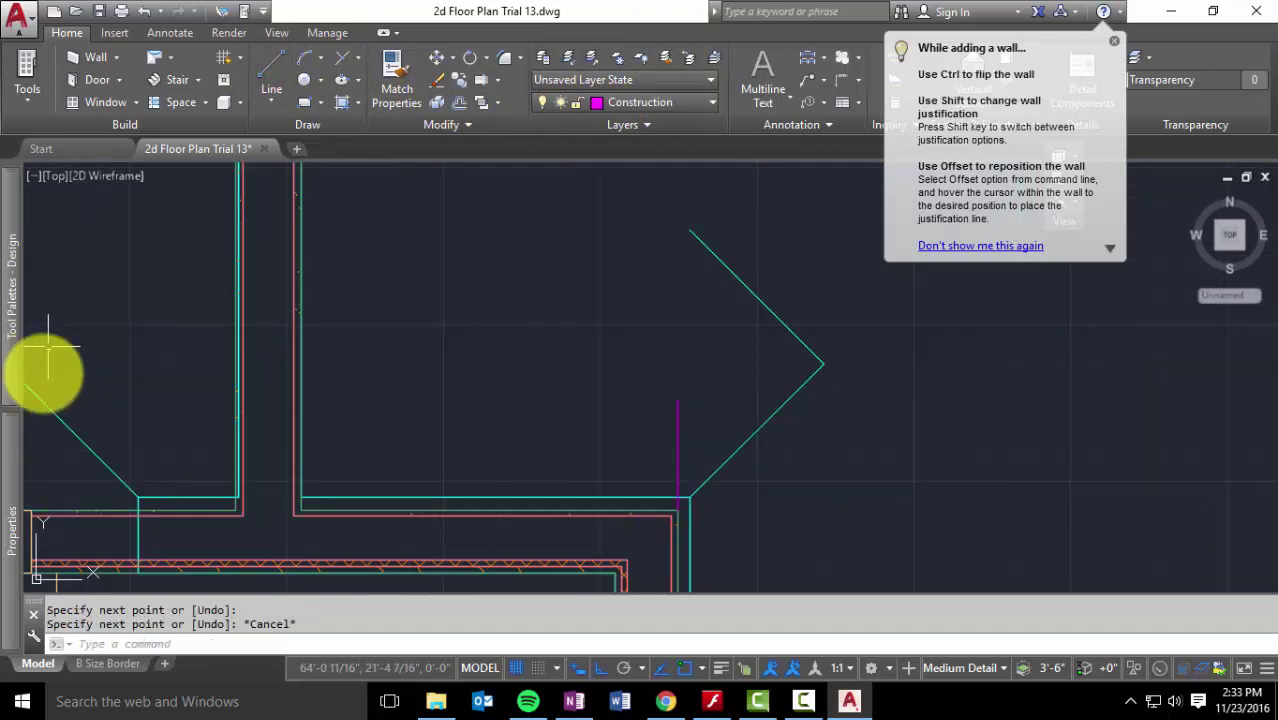
Add a Stud-4 GWB-0.625 Each Side wall from the closet's lower corner to the top wall
mouse_move(5, 515)
mouse_move(14, 348)
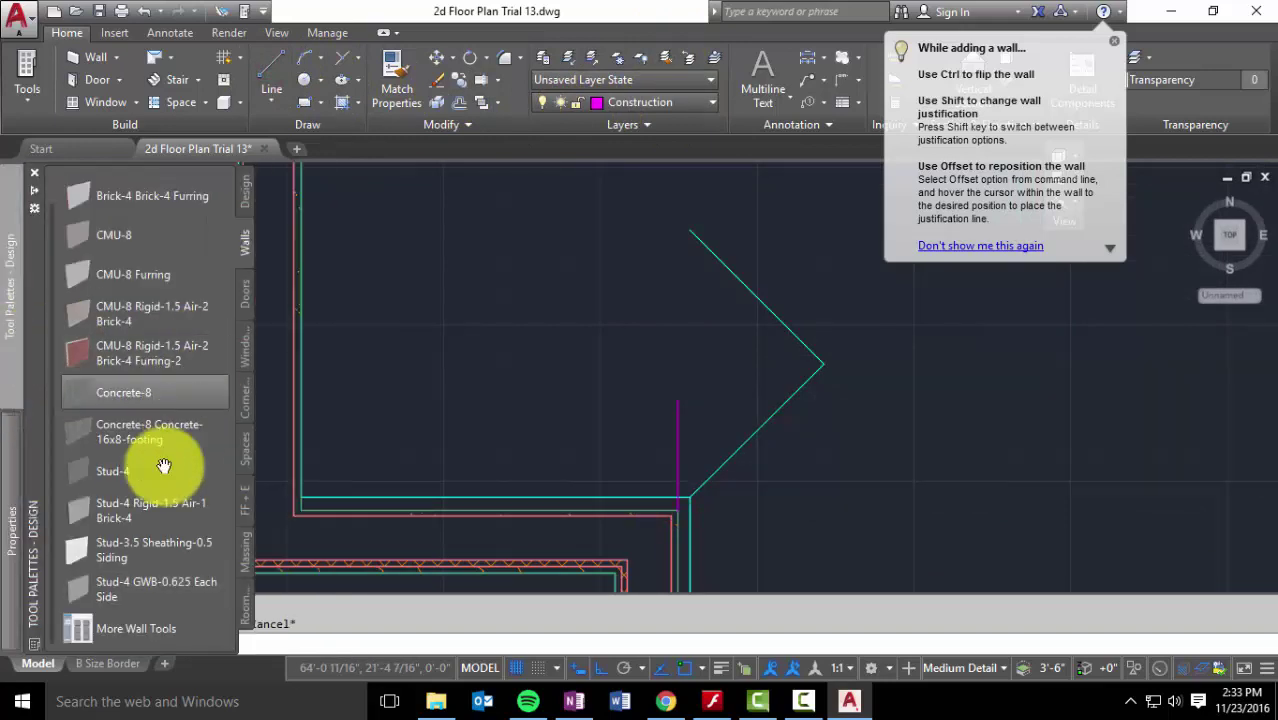
left_click(150, 586)
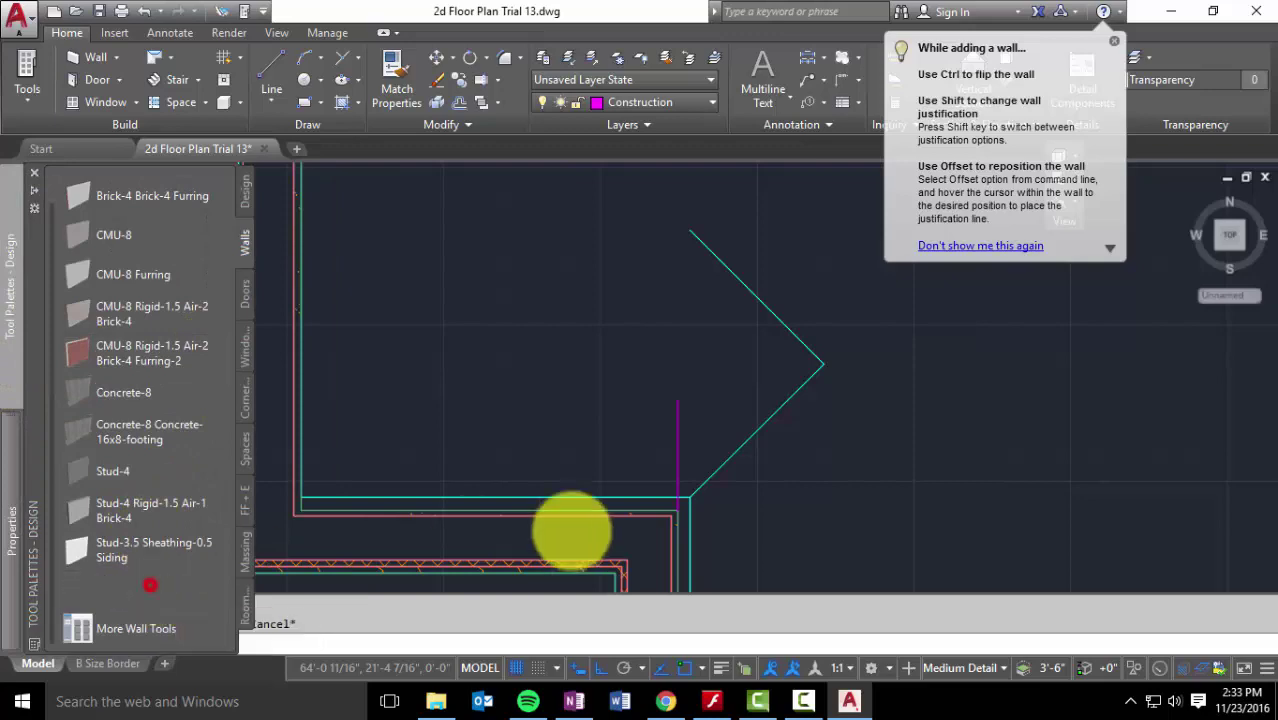
left_click(678, 510)
scroll(641, 290, "down", 6)
scroll(650, 471, "up", 2)
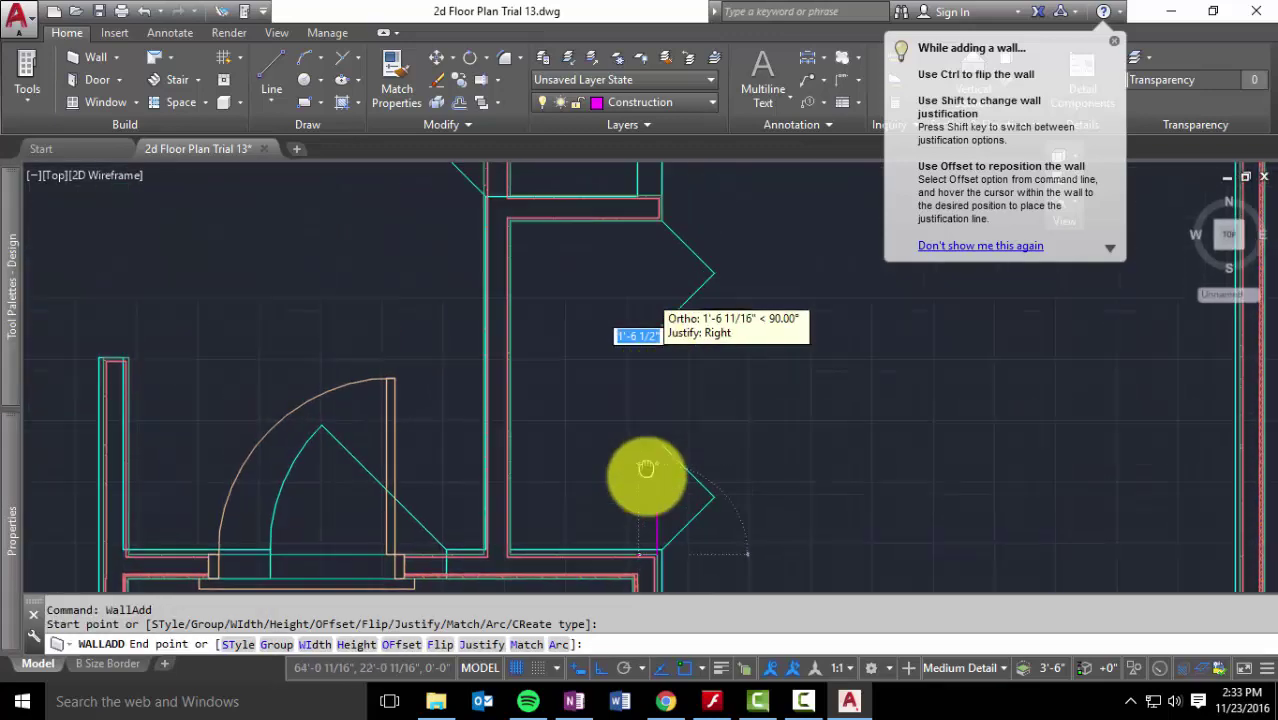
scroll(637, 330, "up", 3)
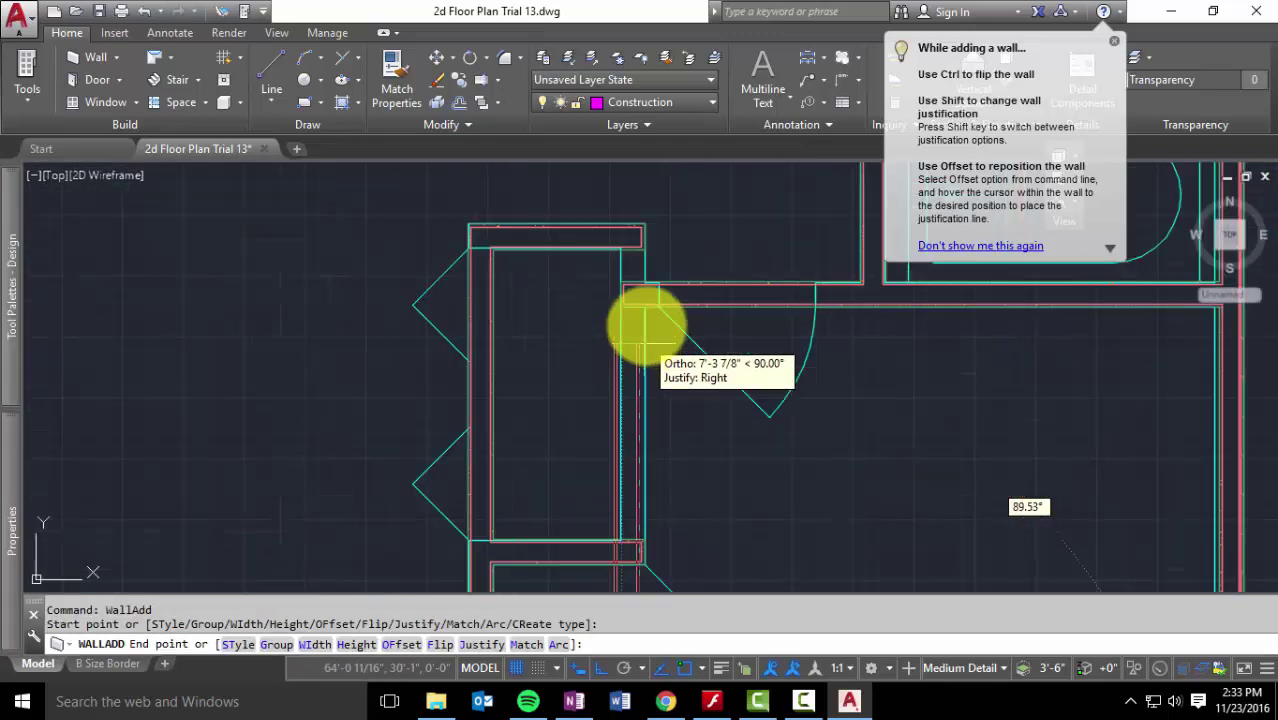
scroll(648, 186, "up", 3)
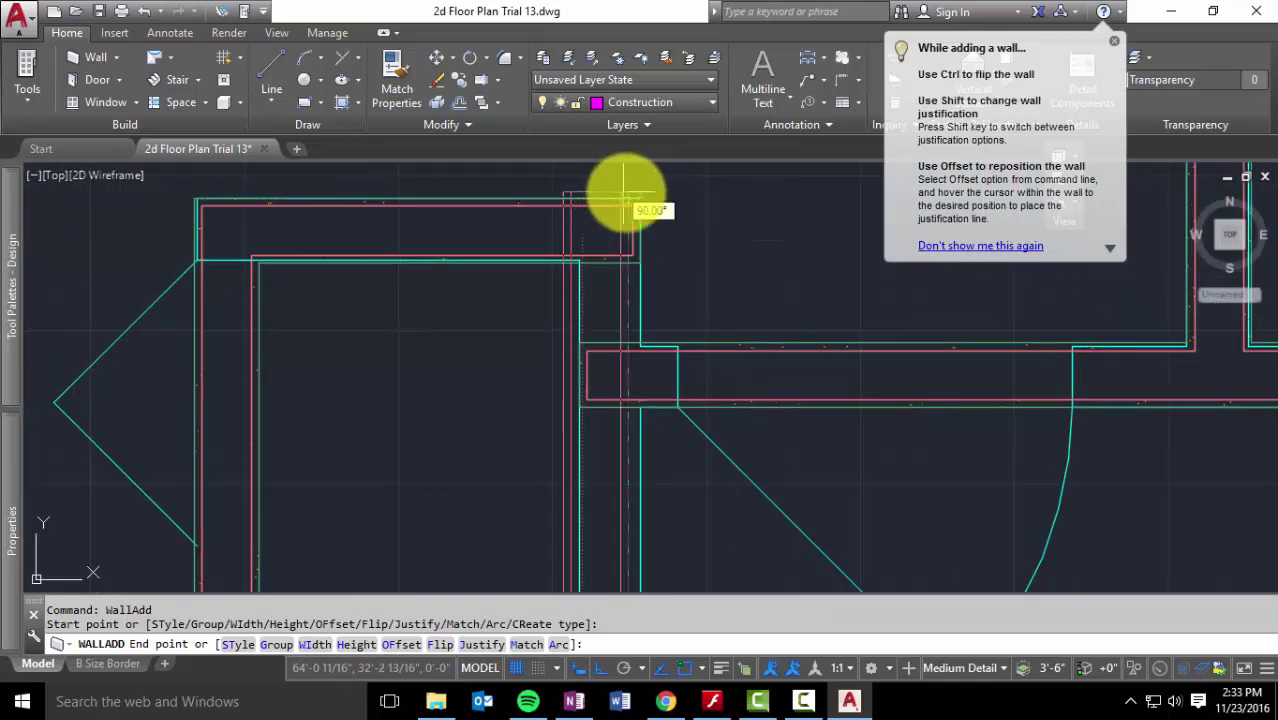
left_click(628, 200)
key("Escape")
scroll(705, 322, "down", 2)
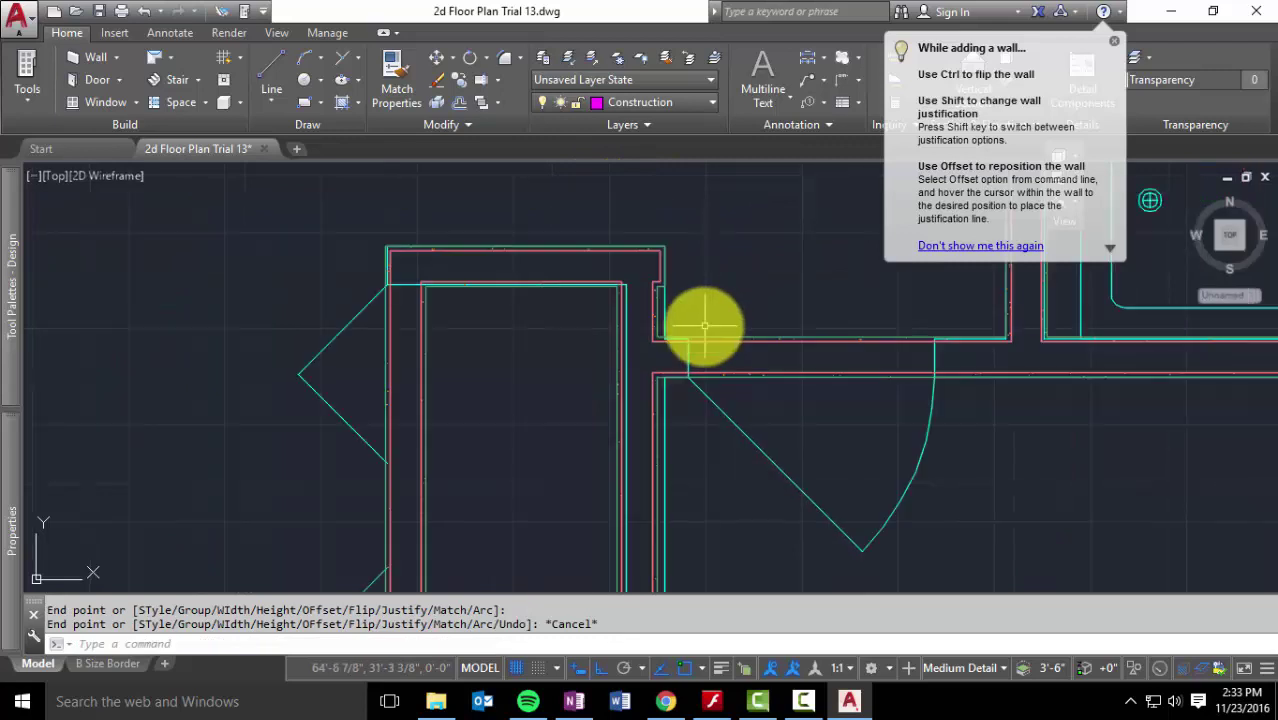
Try stretching the top closet wall's end to the right, cancelling each attempt
left_click(660, 262)
left_click(662, 249)
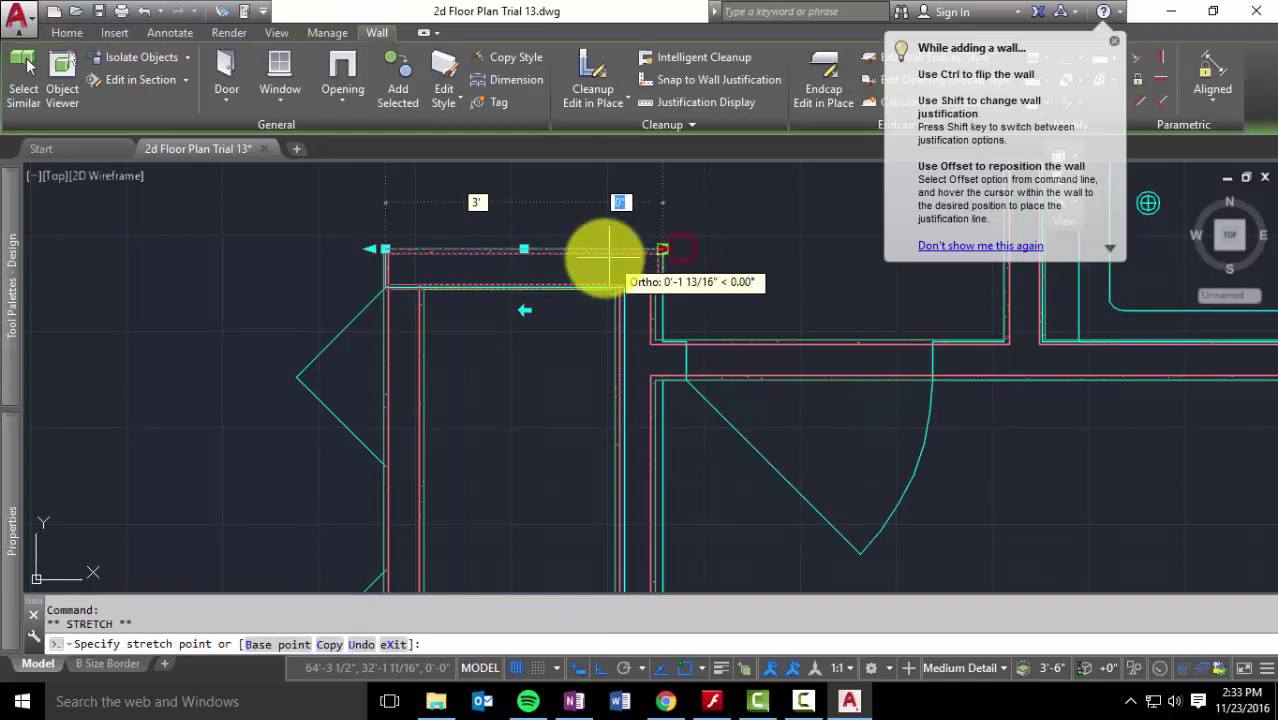
scroll(590, 272, "up", 5)
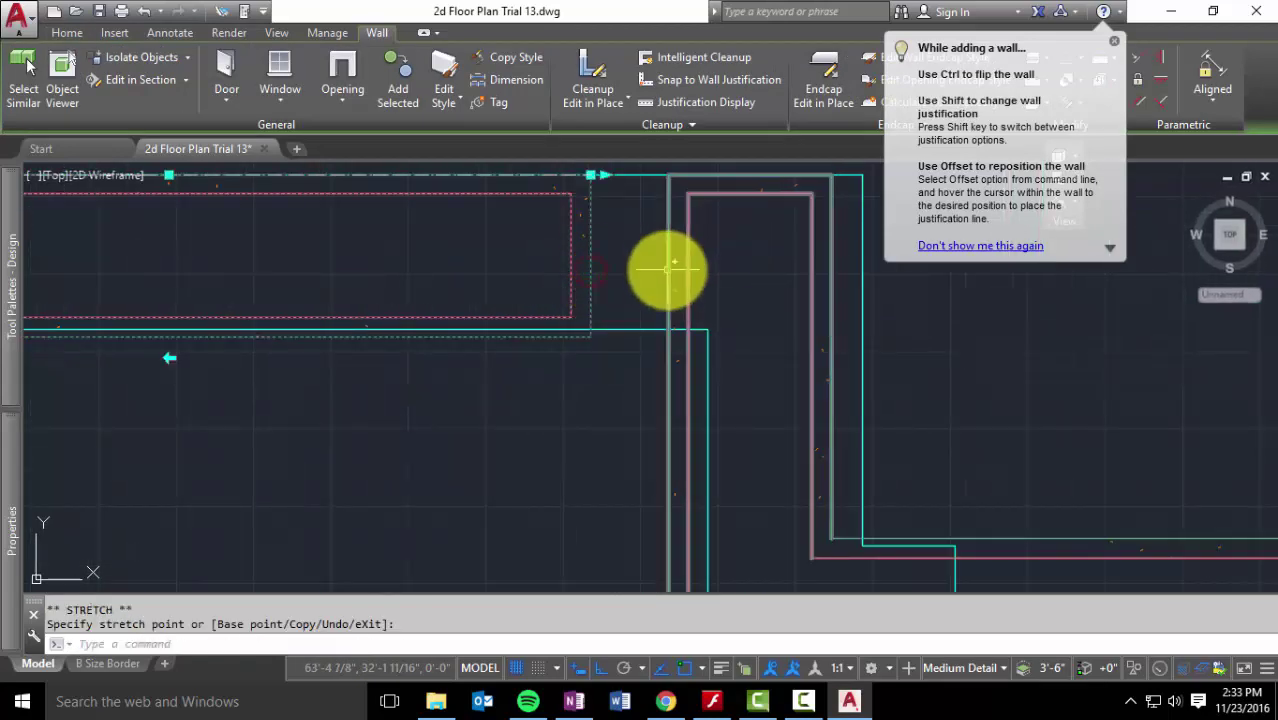
key("Escape")
scroll(641, 293, "down", 3)
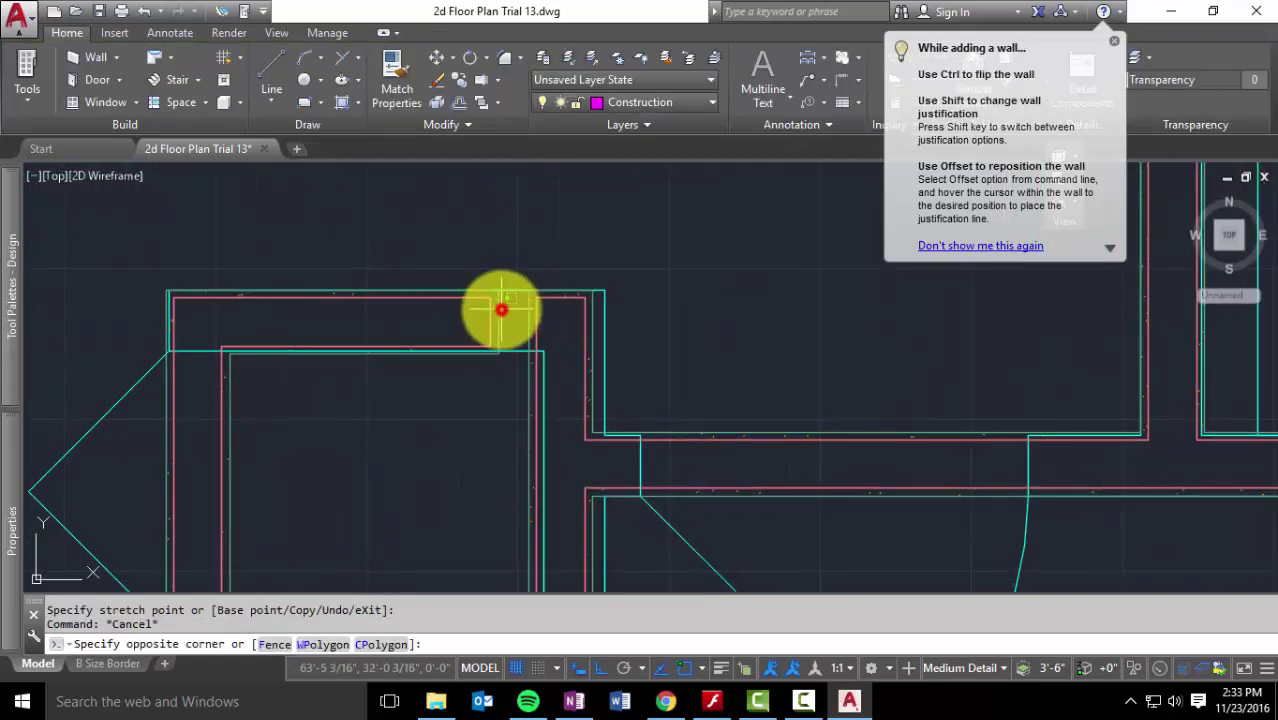
left_click(497, 305)
left_click_drag(512, 291, 595, 291)
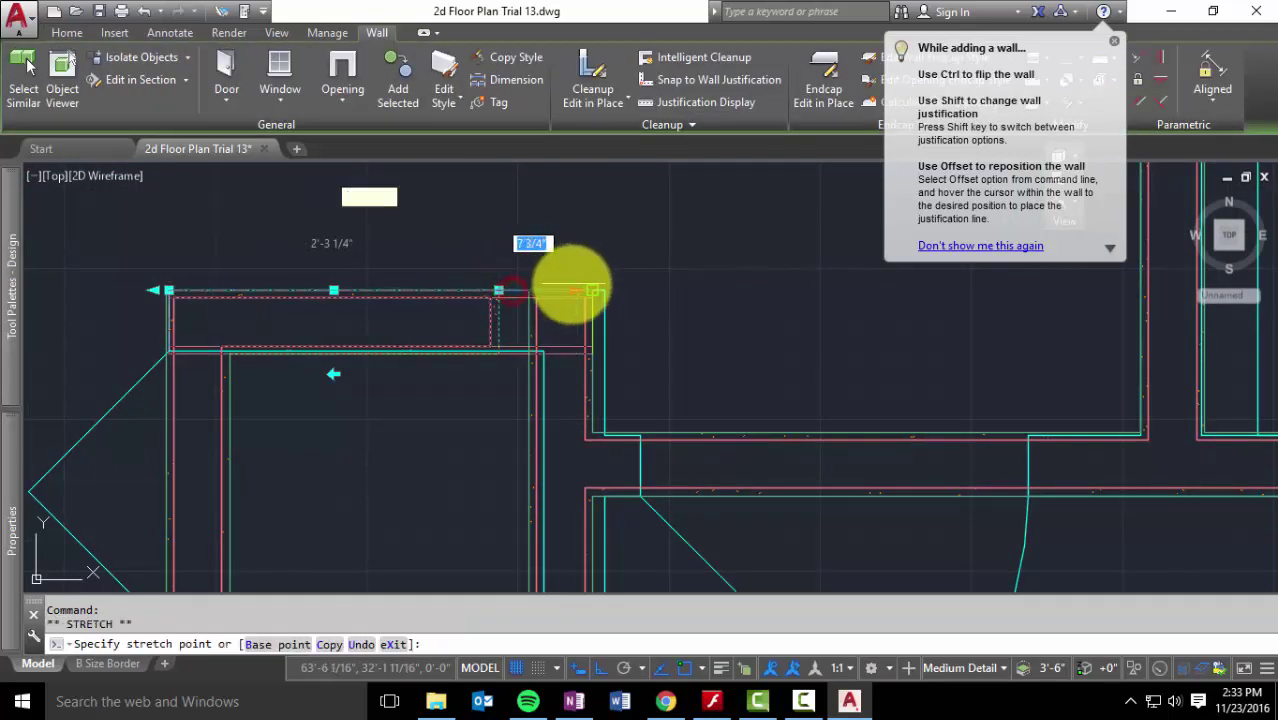
key("Escape")
Stretch the closet wall's end point over toward the adjoining wall near the door
mouse_move(571, 286)
middle_mouse_down()
mouse_move(645, 385)
mouse_move(645, 248)
mouse_move(645, 391)
mouse_move(665, 228)
mouse_move(645, 340)
middle_mouse_up()
scroll(665, 228, "up", 3)
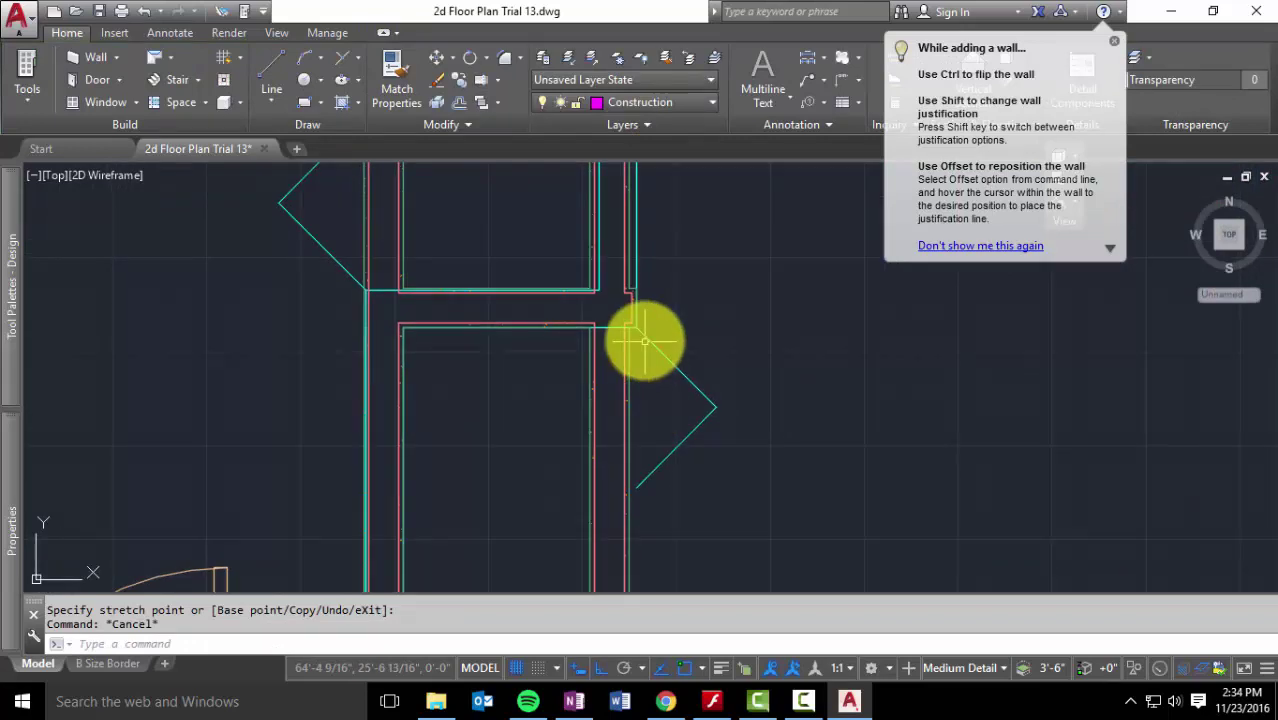
scroll(608, 280, "up", 3)
left_click(599, 272)
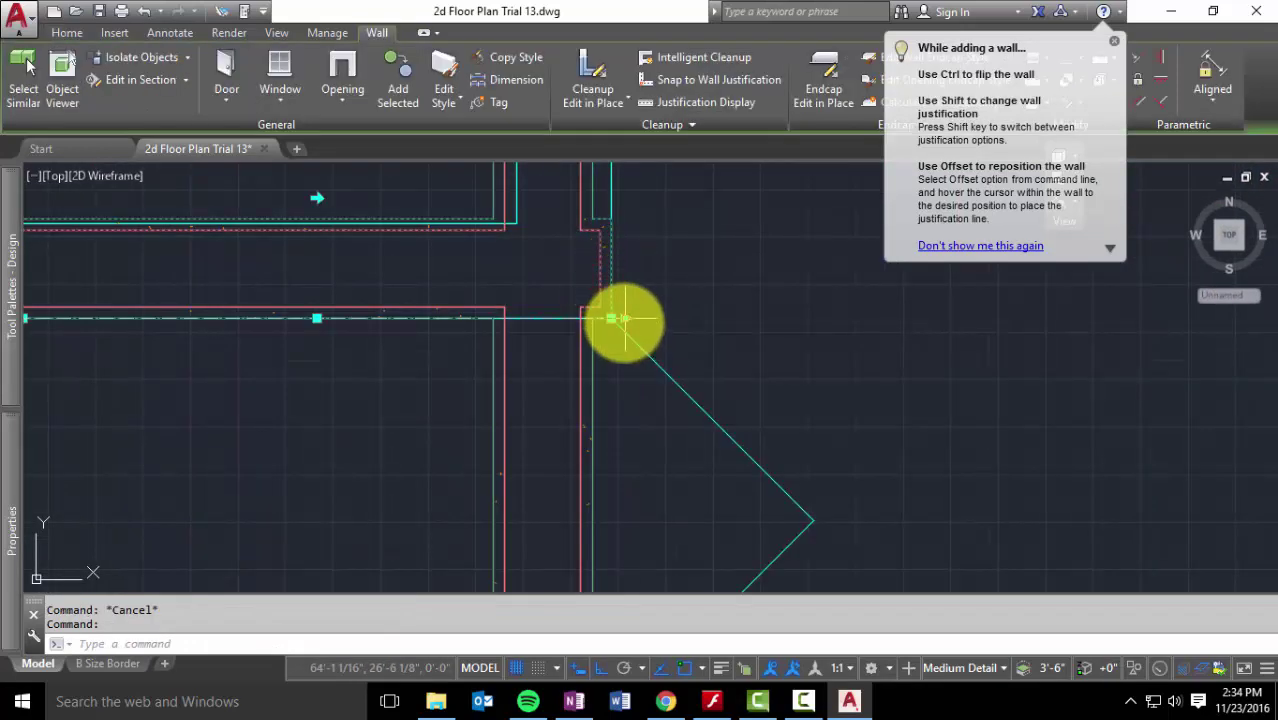
left_click(612, 318)
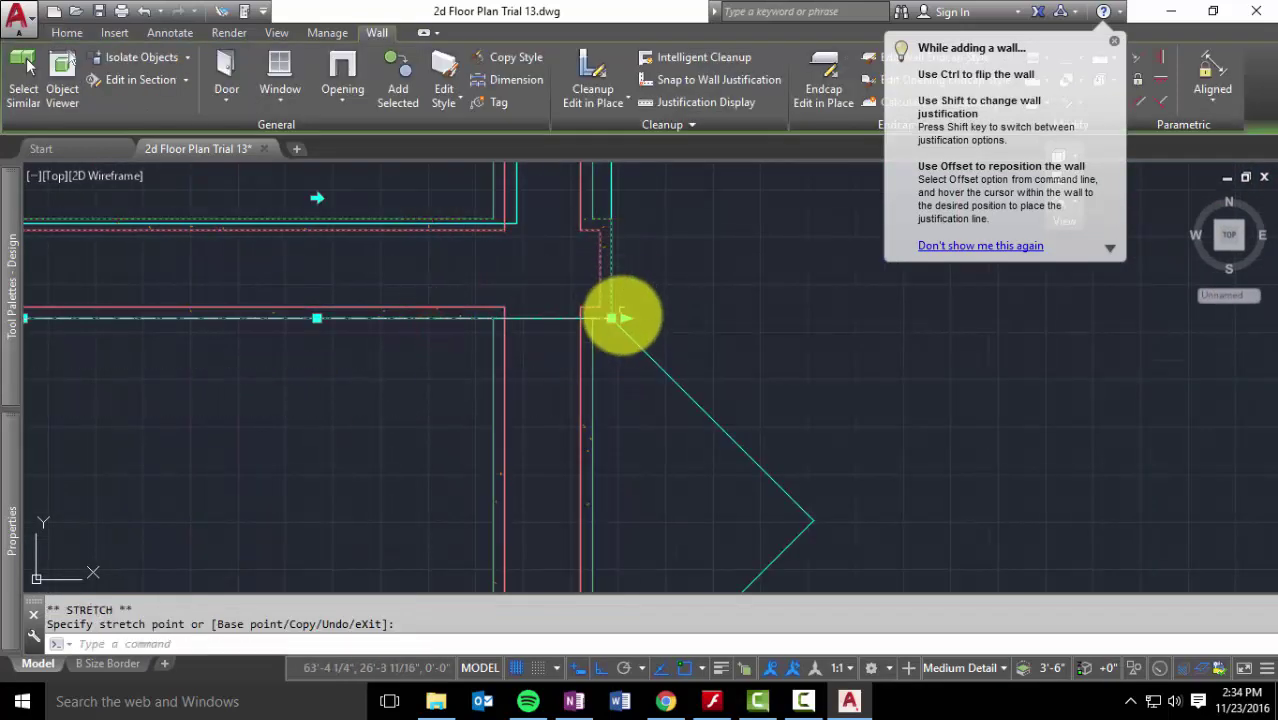
left_click(408, 330)
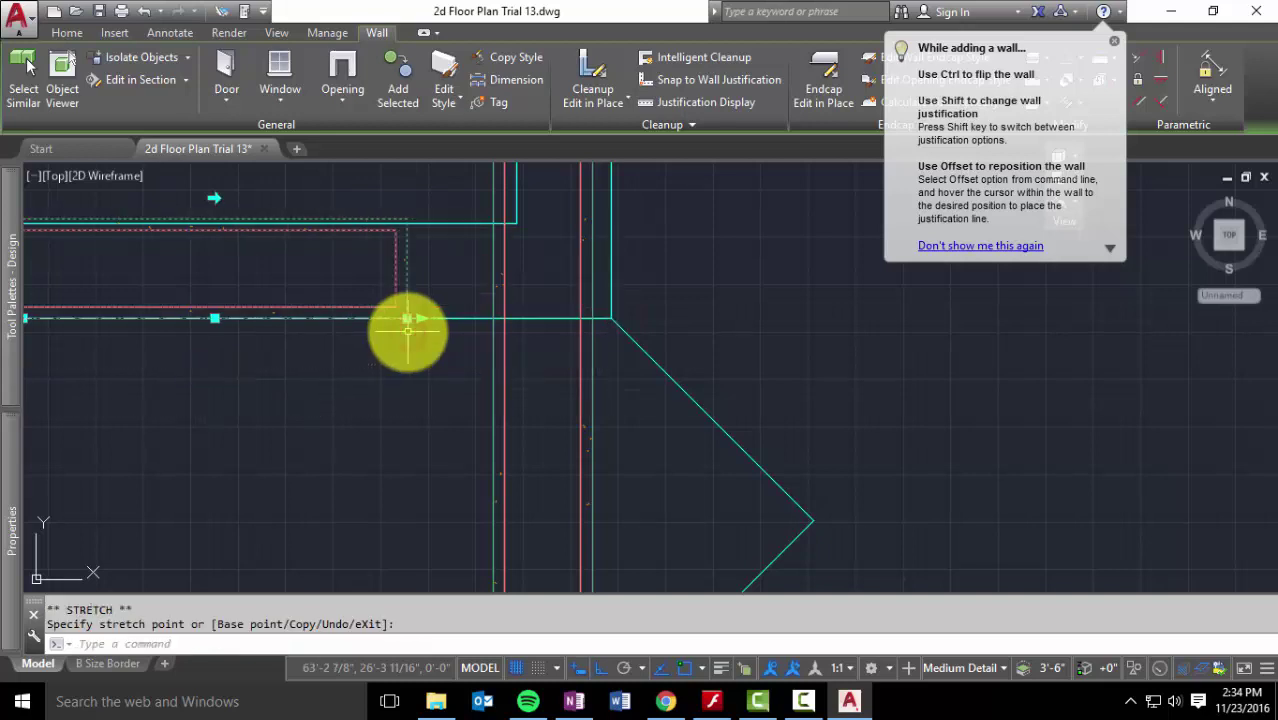
key("Escape")
left_click(410, 318)
left_click(420, 320)
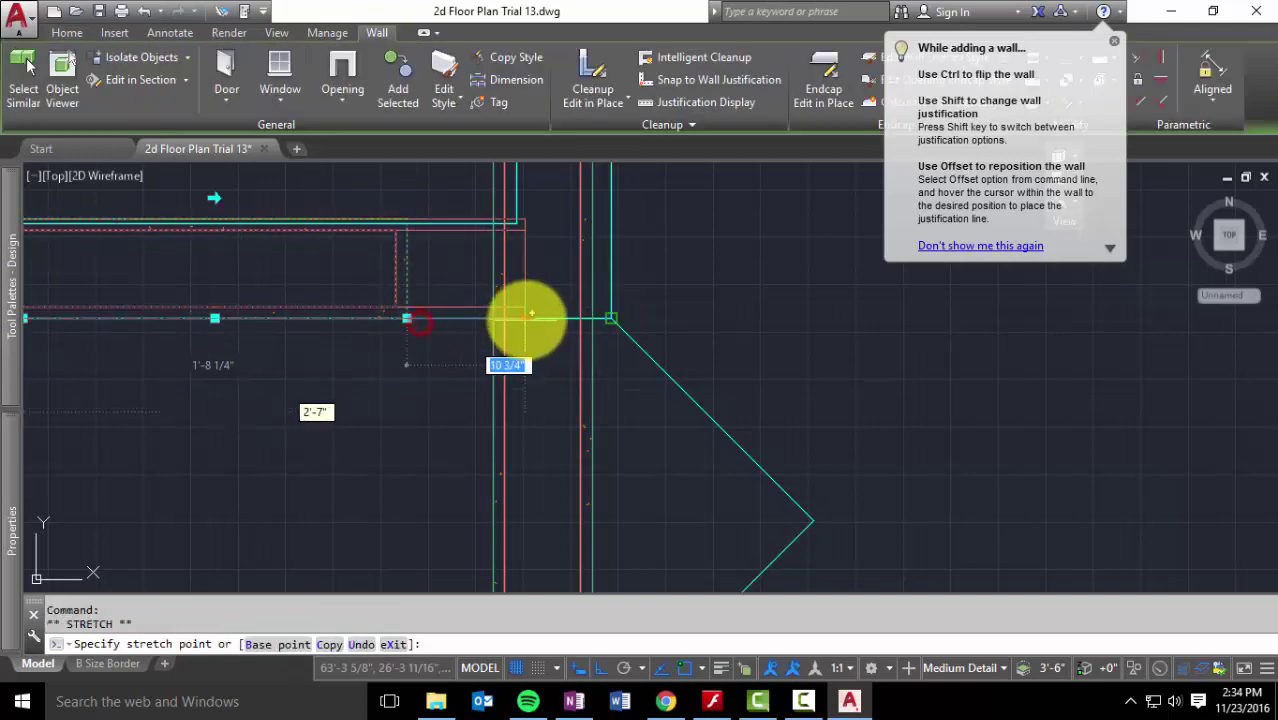
scroll(540, 313, "up", 4)
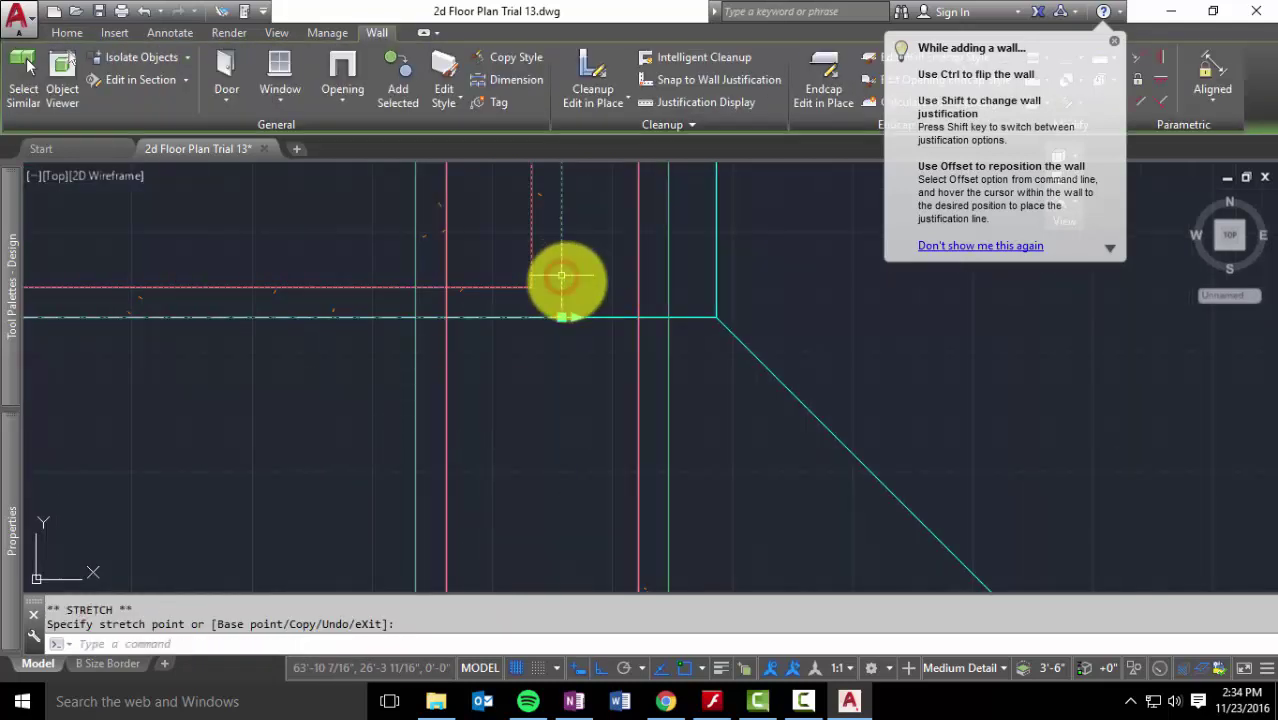
key("Escape")
scroll(610, 300, "down", 3)
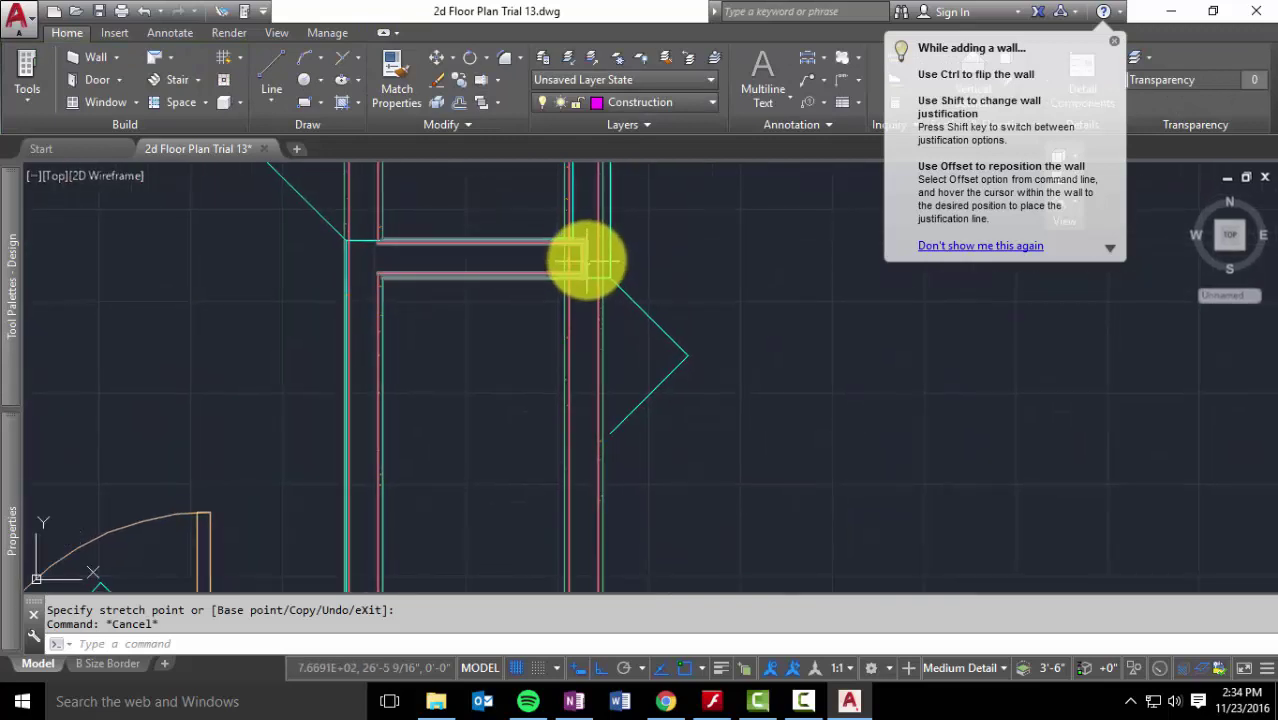
Stretch the upper closet wall's end, then undo the resulting angled wall
left_click(584, 251)
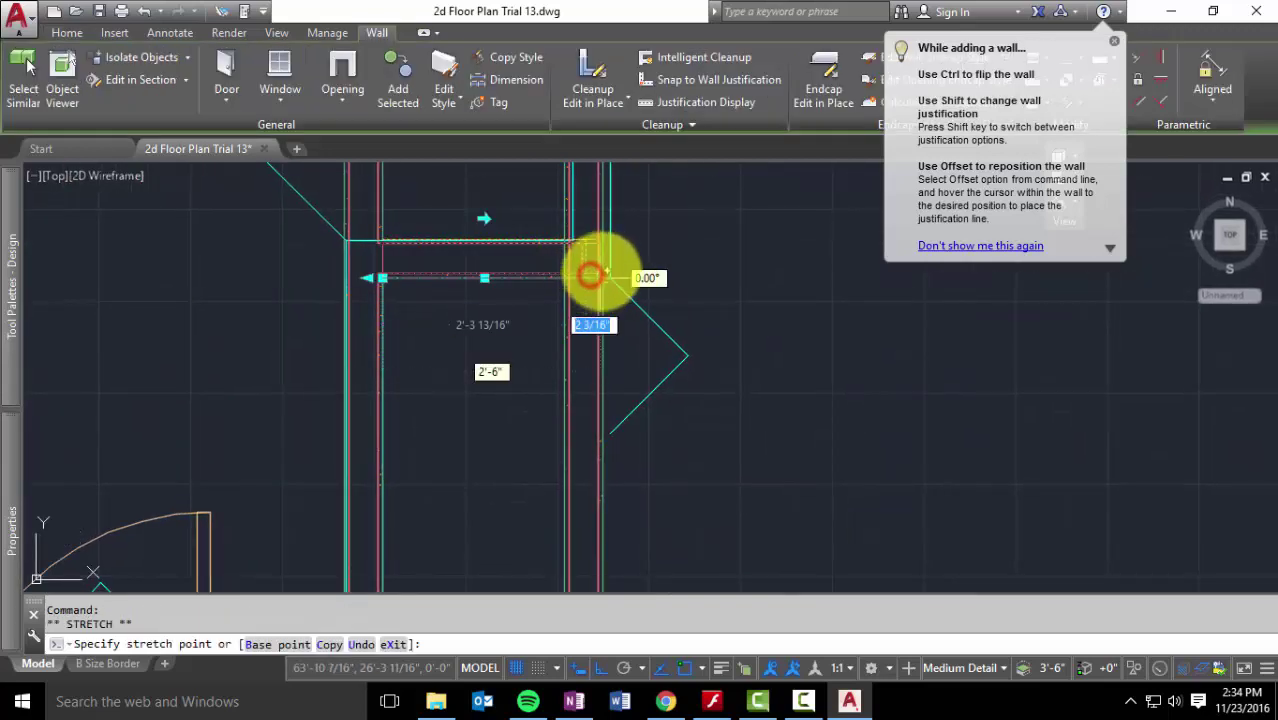
left_click(601, 271)
key("ctrl+z")
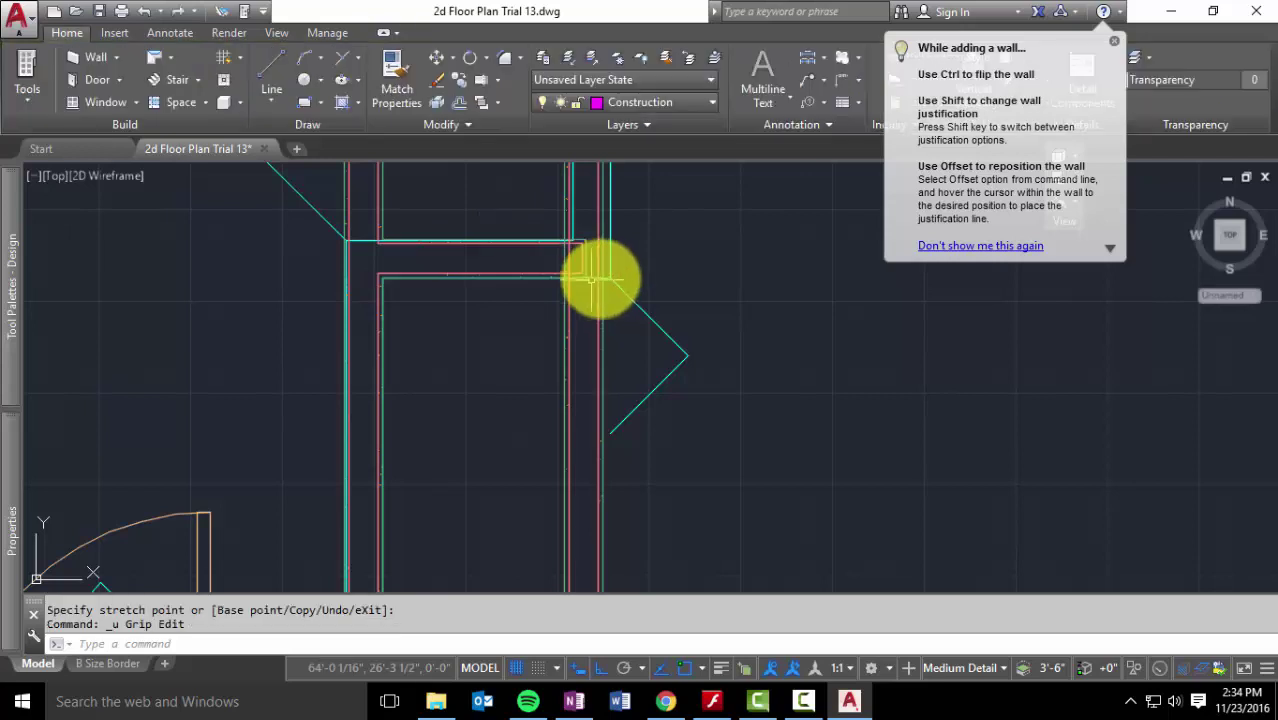
scroll(583, 263, "up", 4)
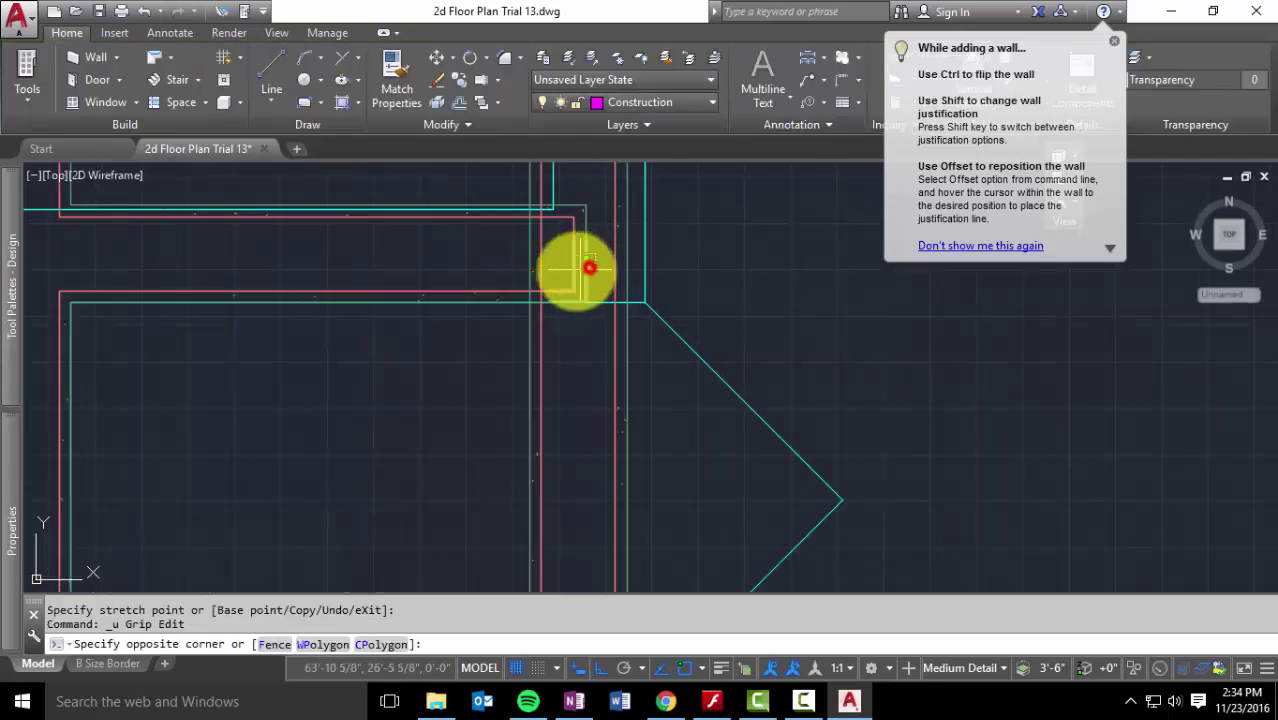
left_click(572, 274)
left_click(598, 302)
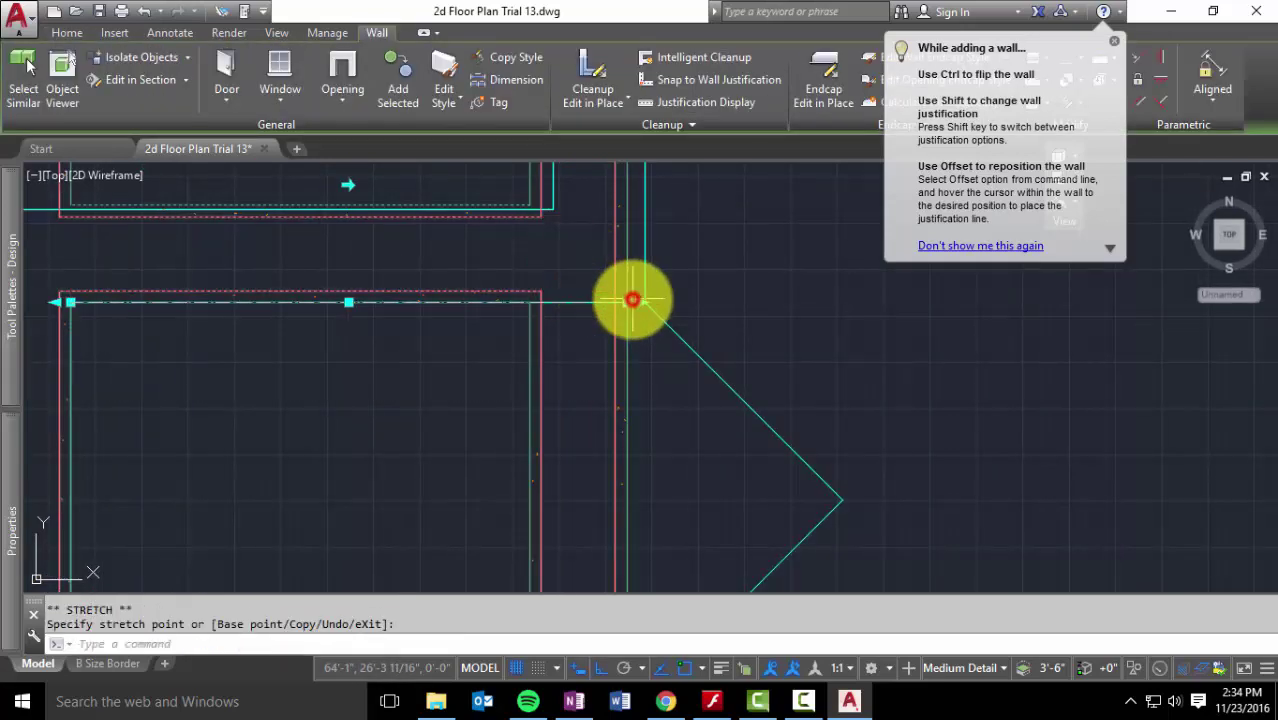
key("Escape")
scroll(685, 400, "down", 4)
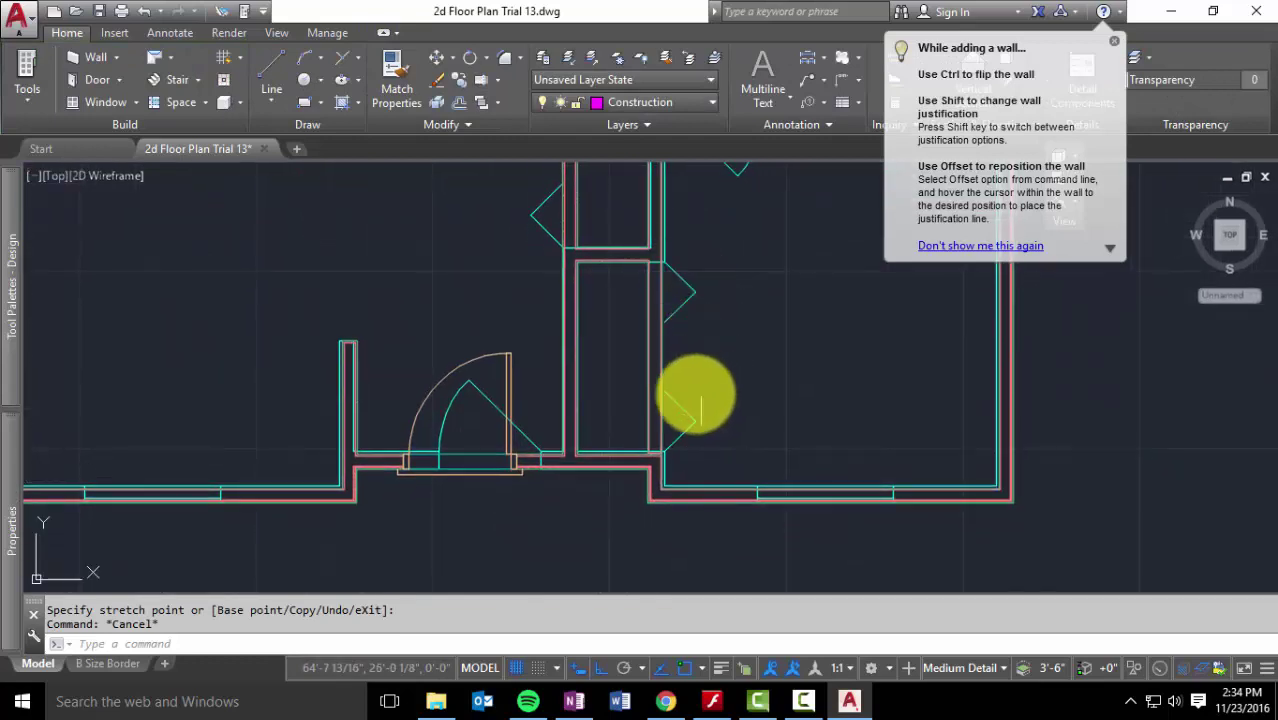
scroll(670, 323, "up", 4)
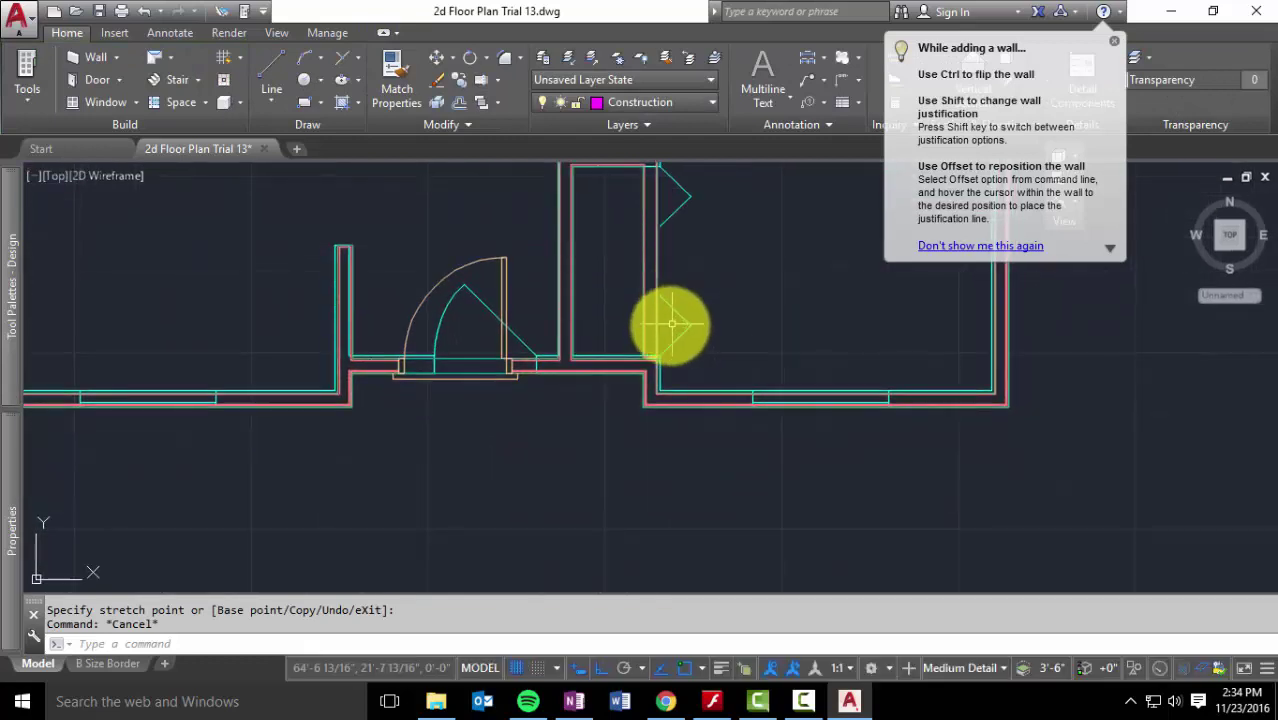
Try stretching the corner junction wall, then attempt Intelligent Cleanup against the boundary wall
left_click(604, 326)
scroll(600, 390, "up", 2)
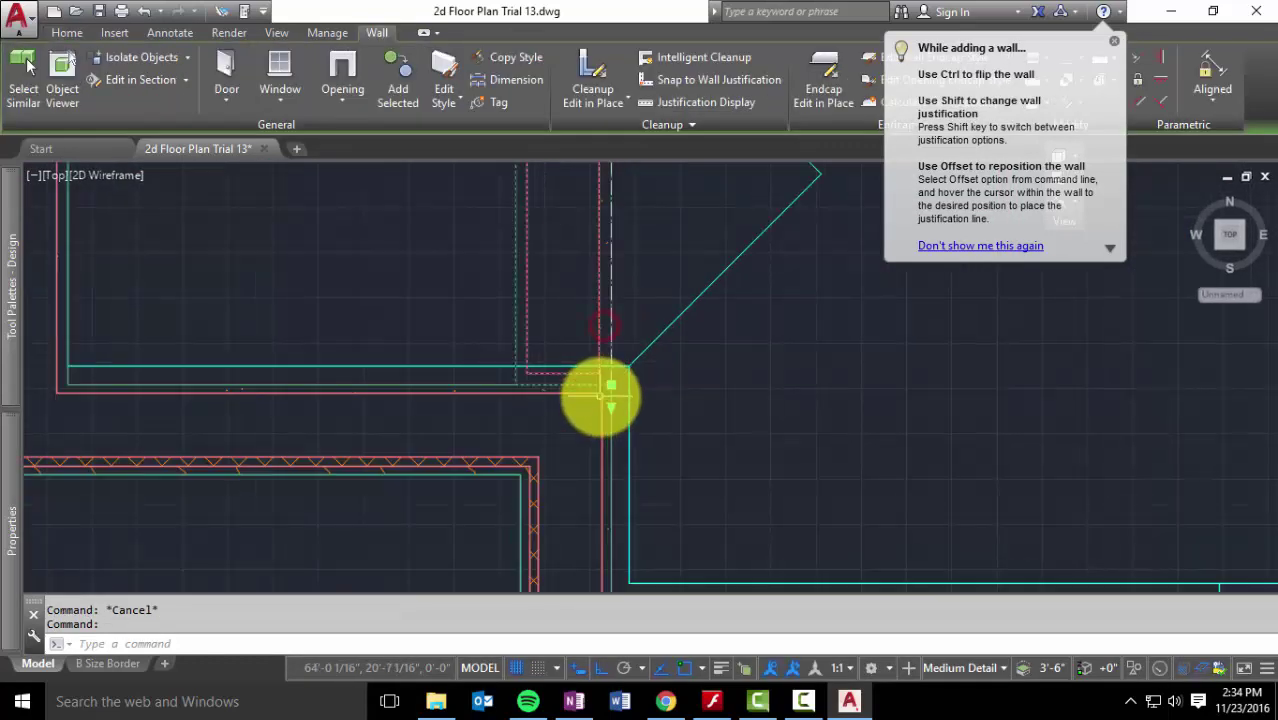
left_click(617, 412)
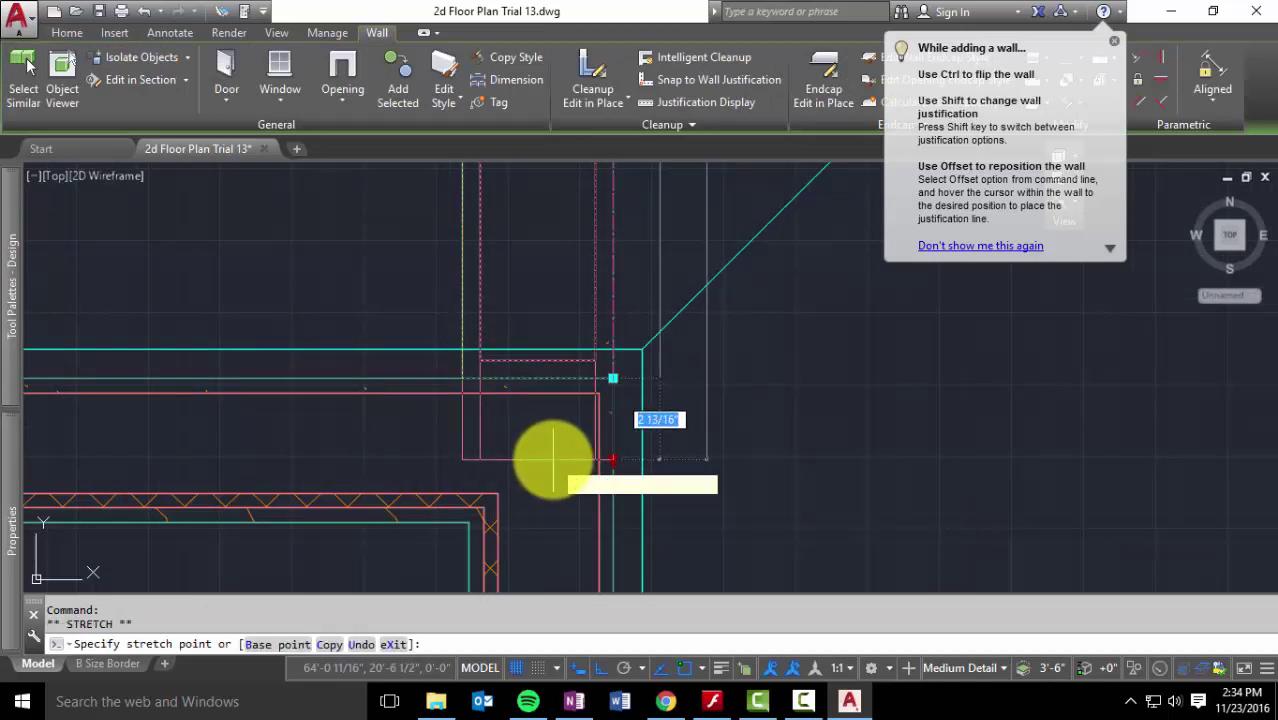
key("Escape")
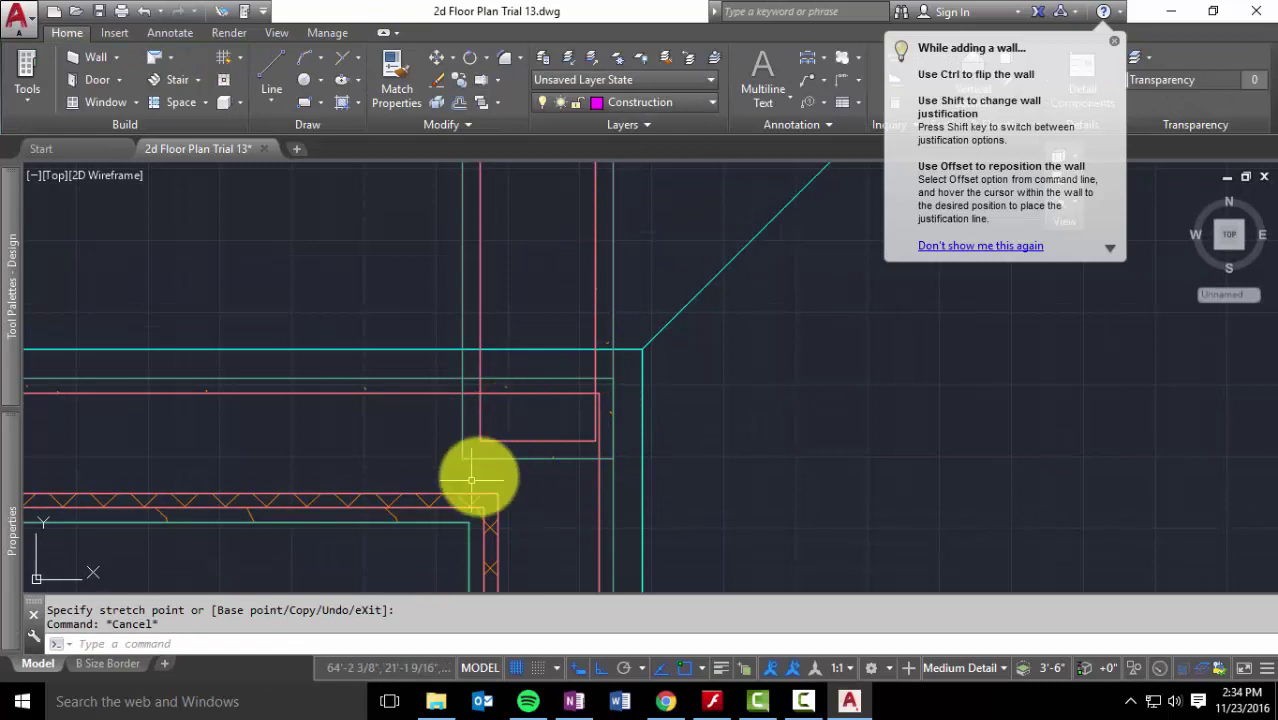
left_click(503, 437)
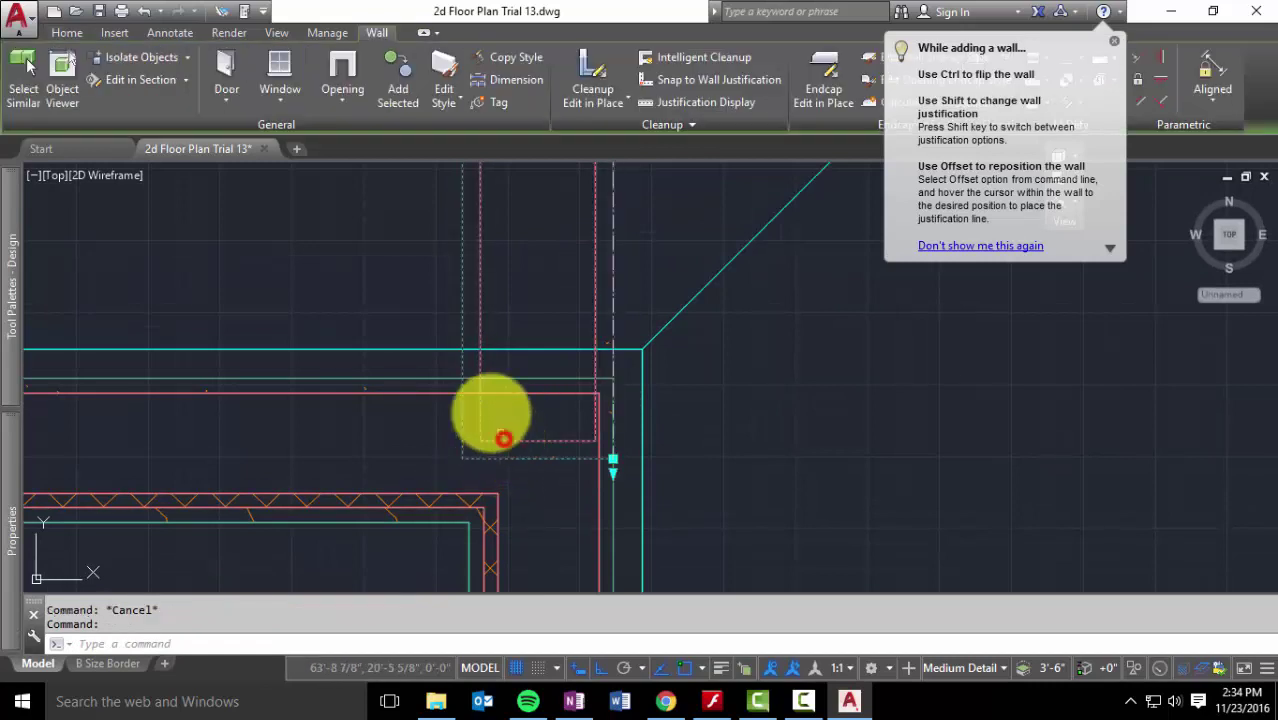
left_click(670, 57)
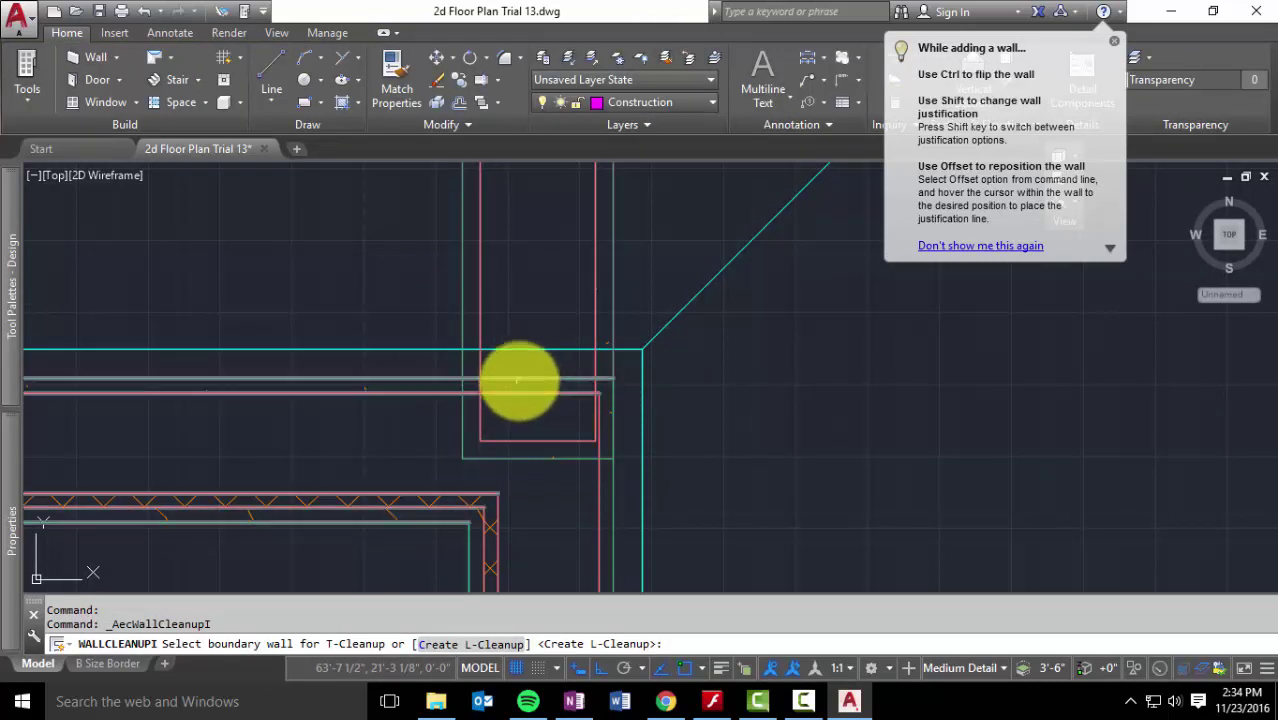
left_click(517, 381)
key("Escape")
scroll(733, 443, "down", 2)
scroll(733, 443, "down", 8)
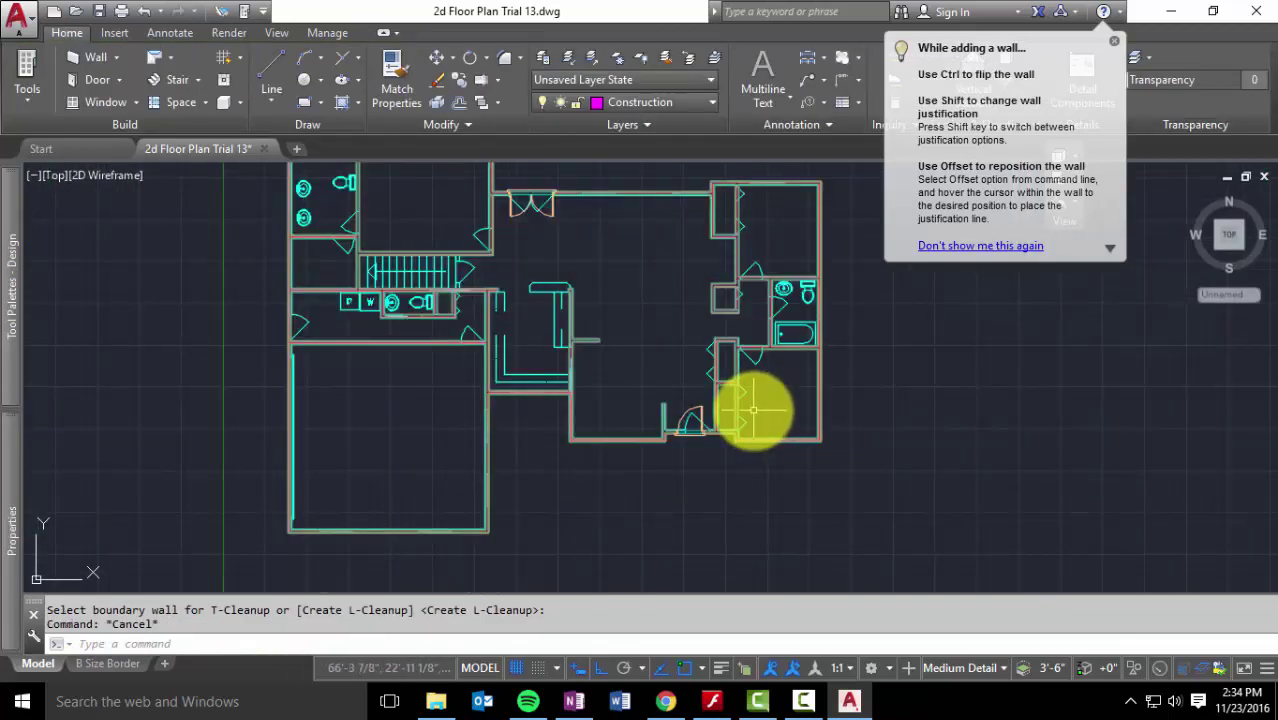
Nudge the plan into view and switch the Tool Palettes to the Doors tab
middle_click_drag(753, 410, 747, 440)
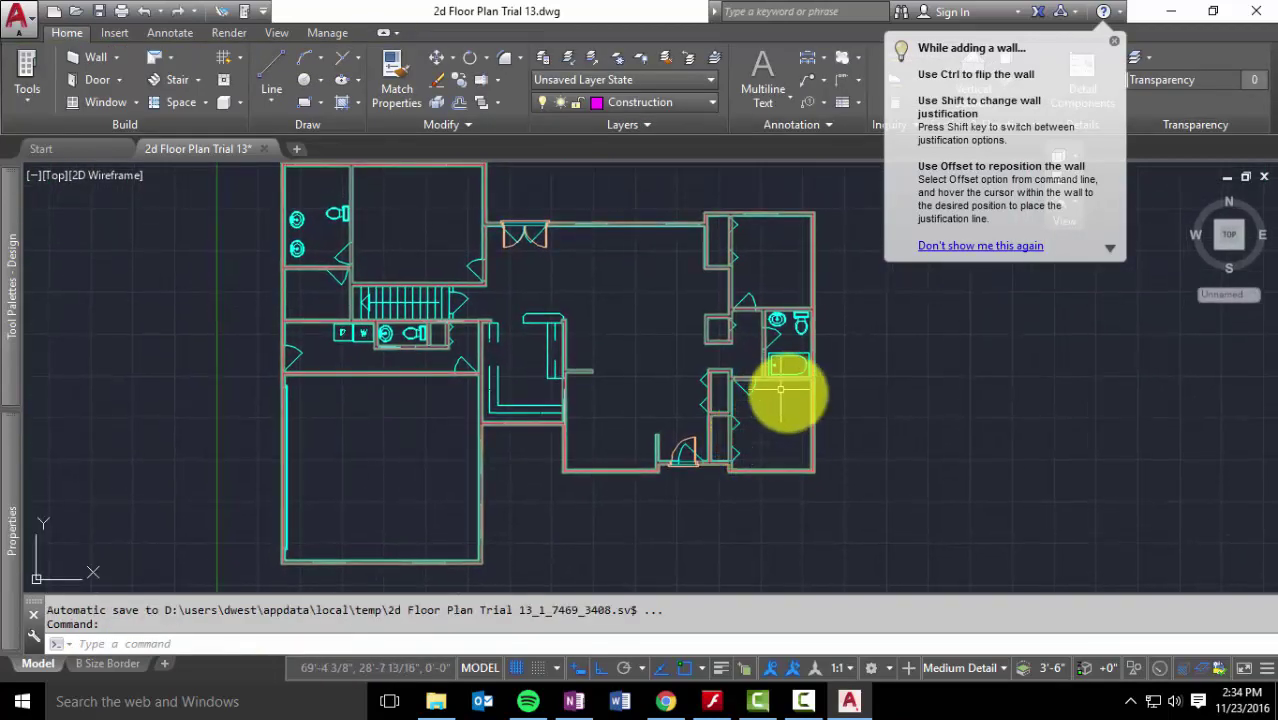
scroll(707, 323, "up", 2)
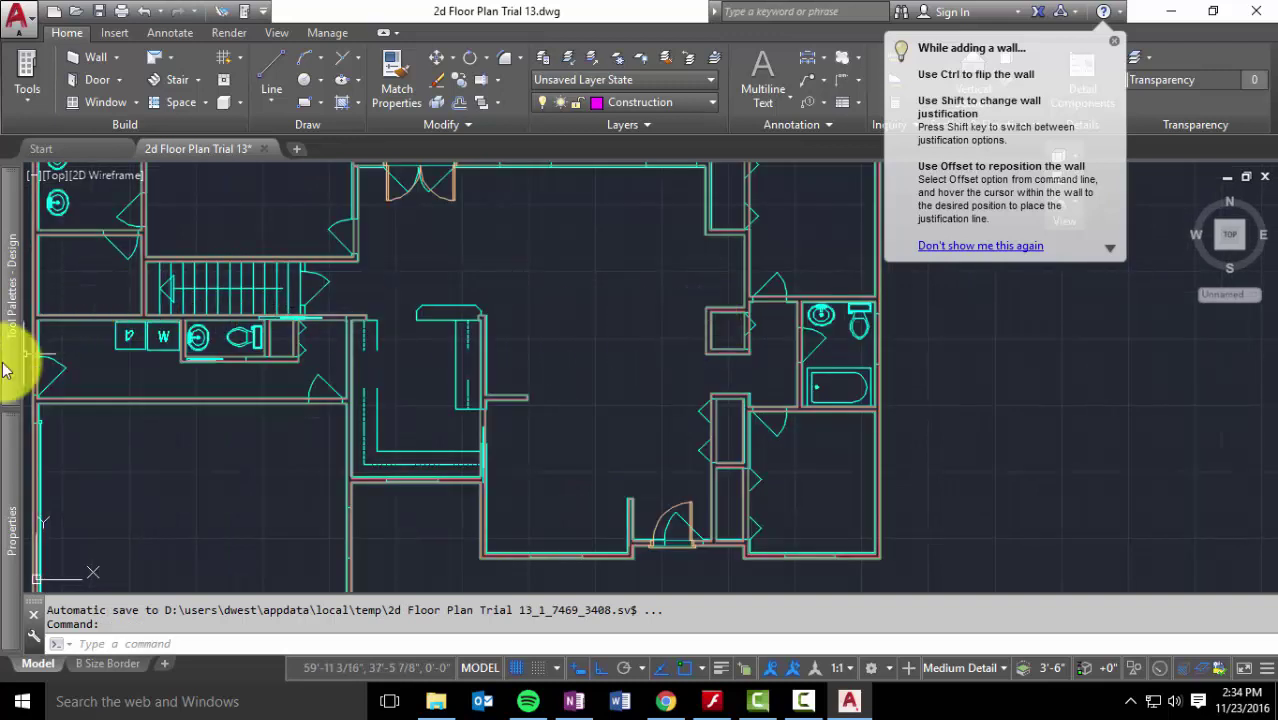
mouse_move(4, 370)
left_click(245, 300)
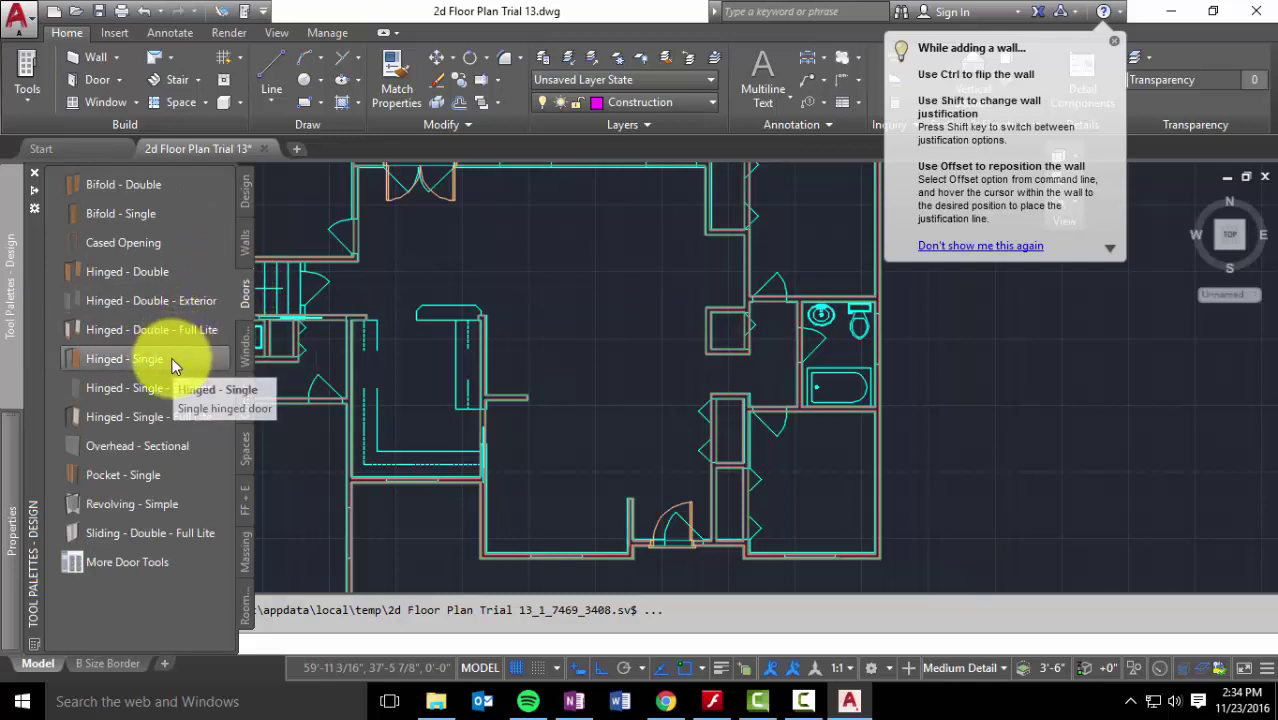
Pick the Bifold - Single door, then pan and zoom around the plan to review the closets
left_click(137, 220)
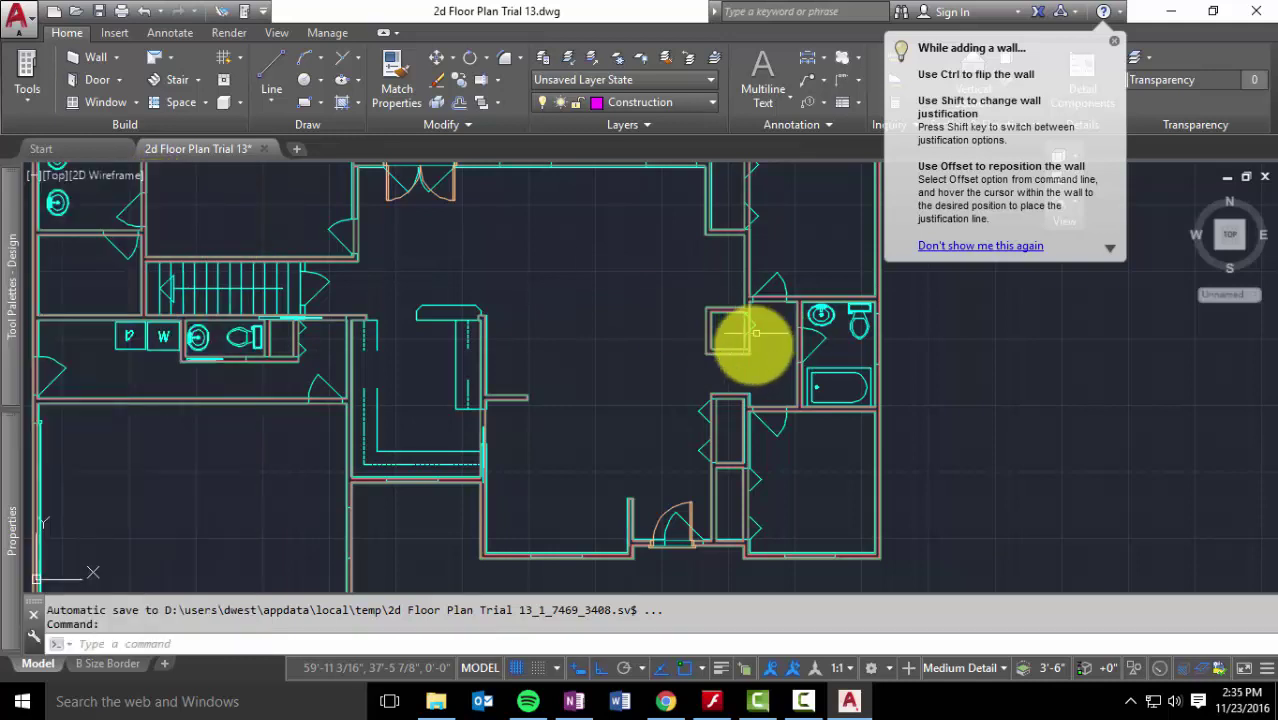
middle_click_drag(491, 371, 656, 413)
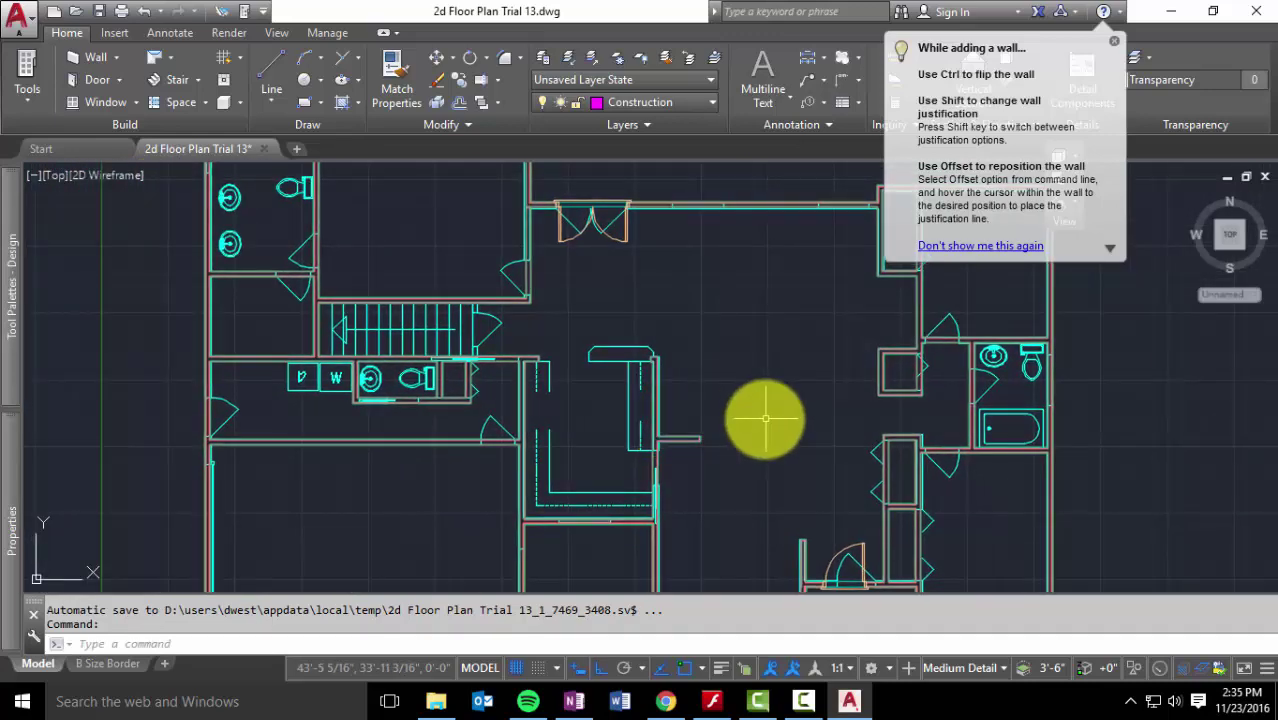
scroll(489, 351, "up", 5)
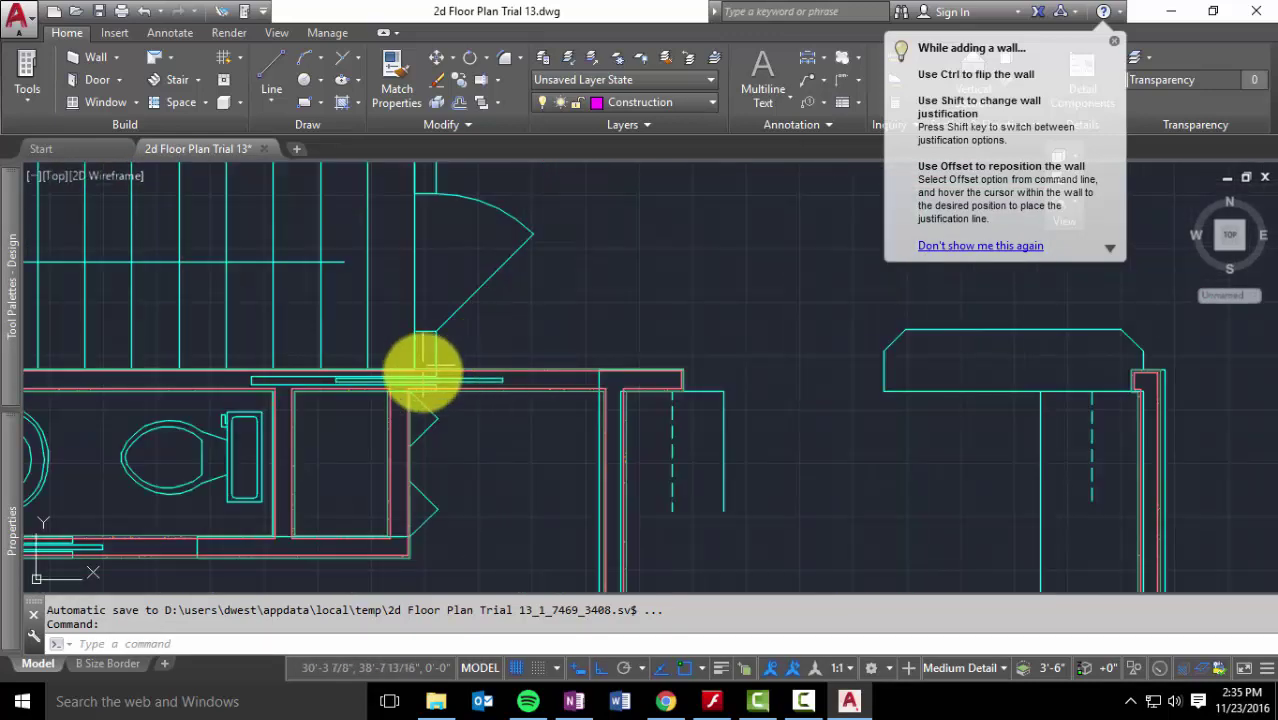
middle_click_drag(419, 331, 424, 436)
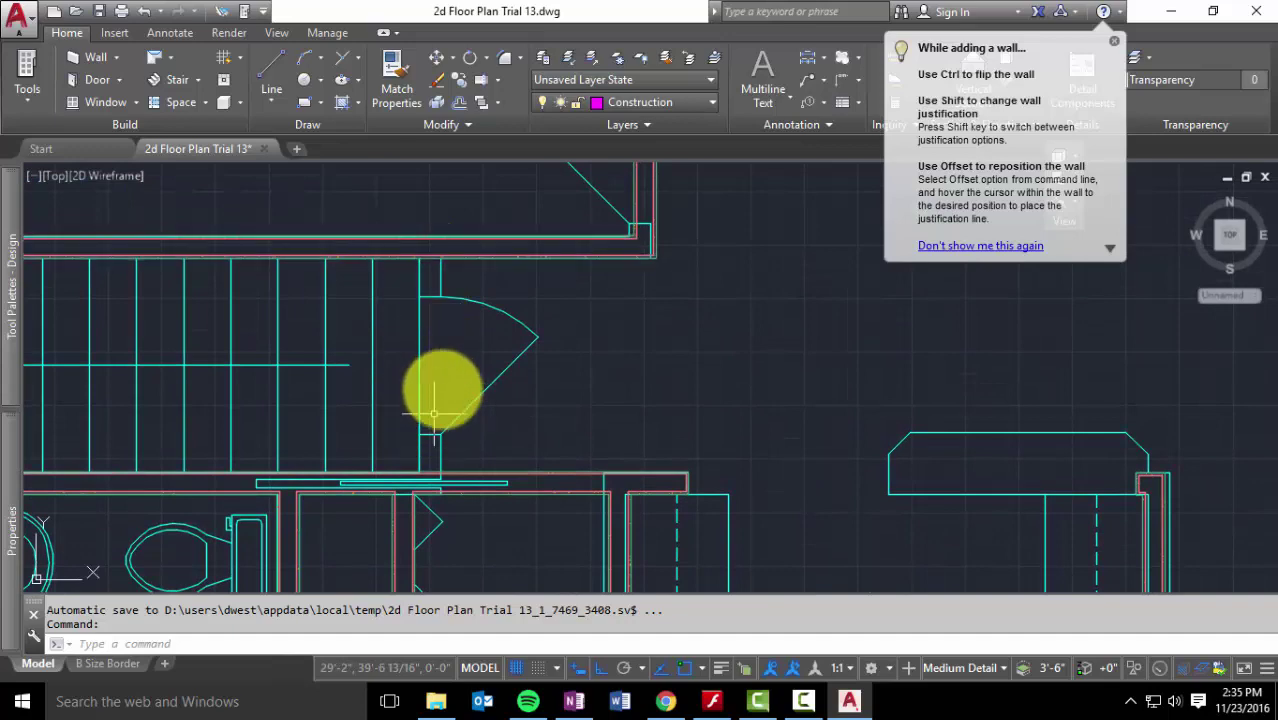
scroll(471, 371, "down", 4)
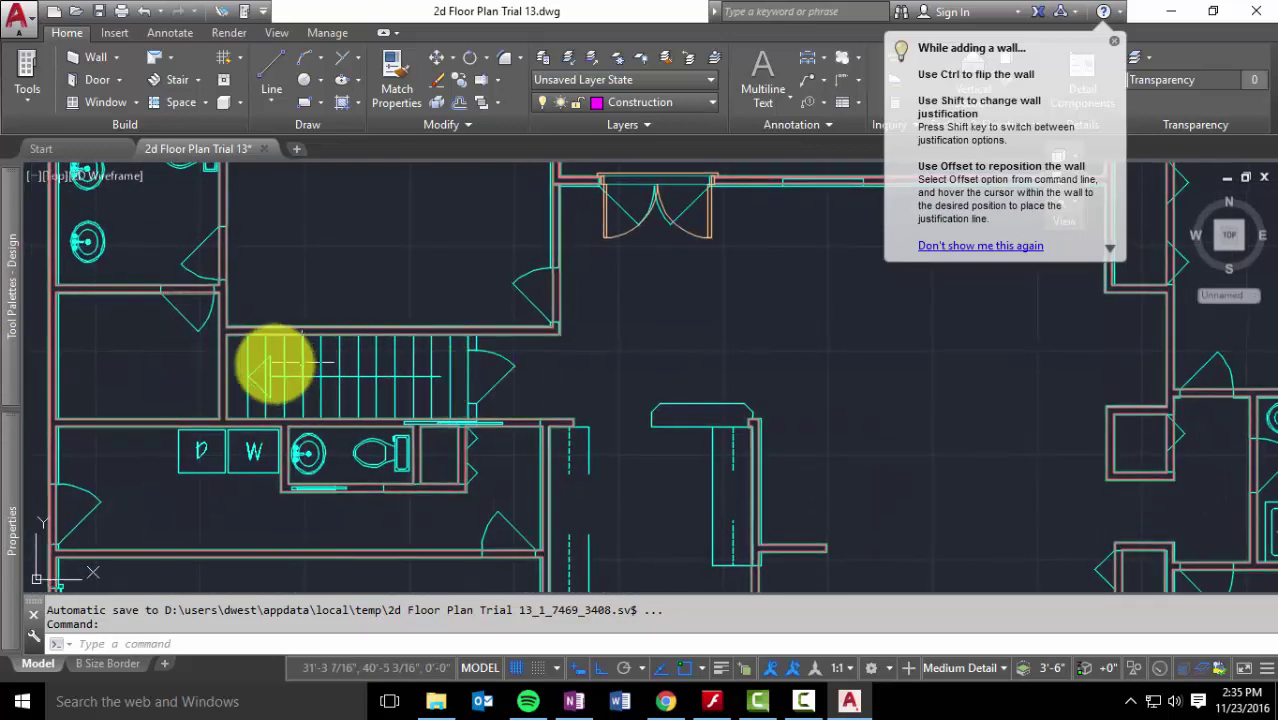
scroll(380, 390, "down", 1)
scroll(410, 360, "down", 1)
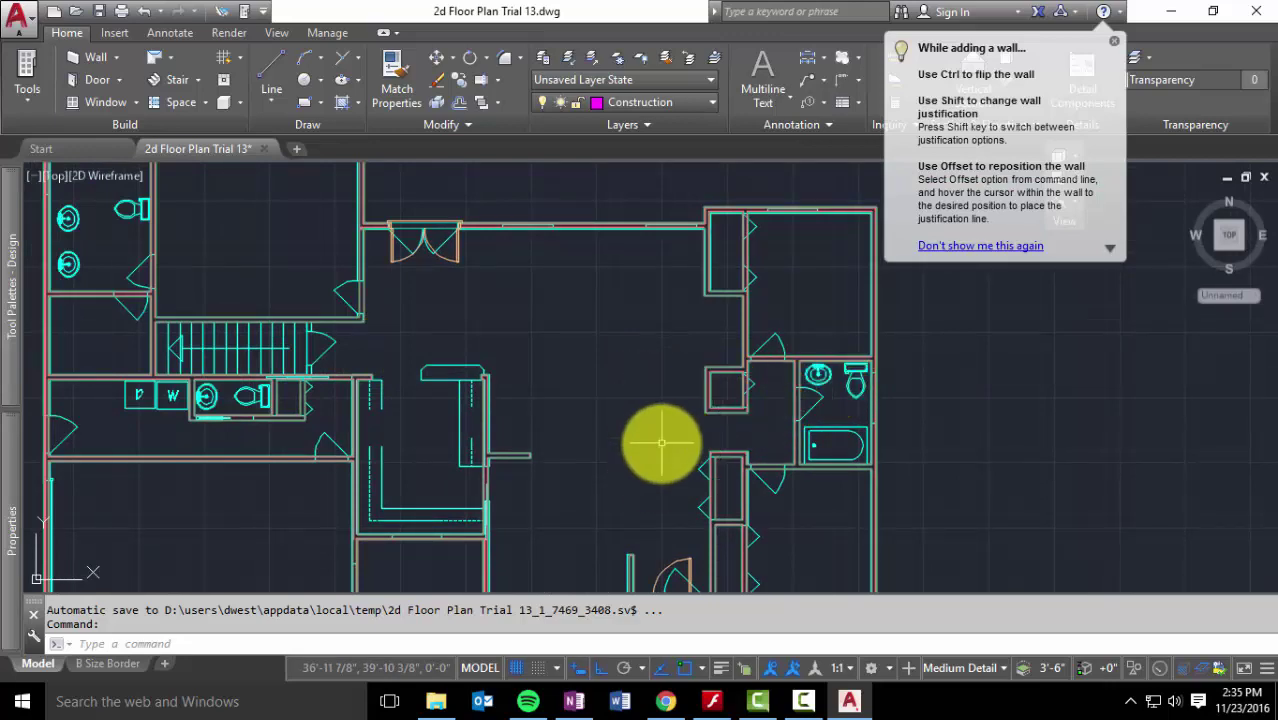
scroll(668, 420, "down", 2)
middle_click_drag(662, 411, 633, 306)
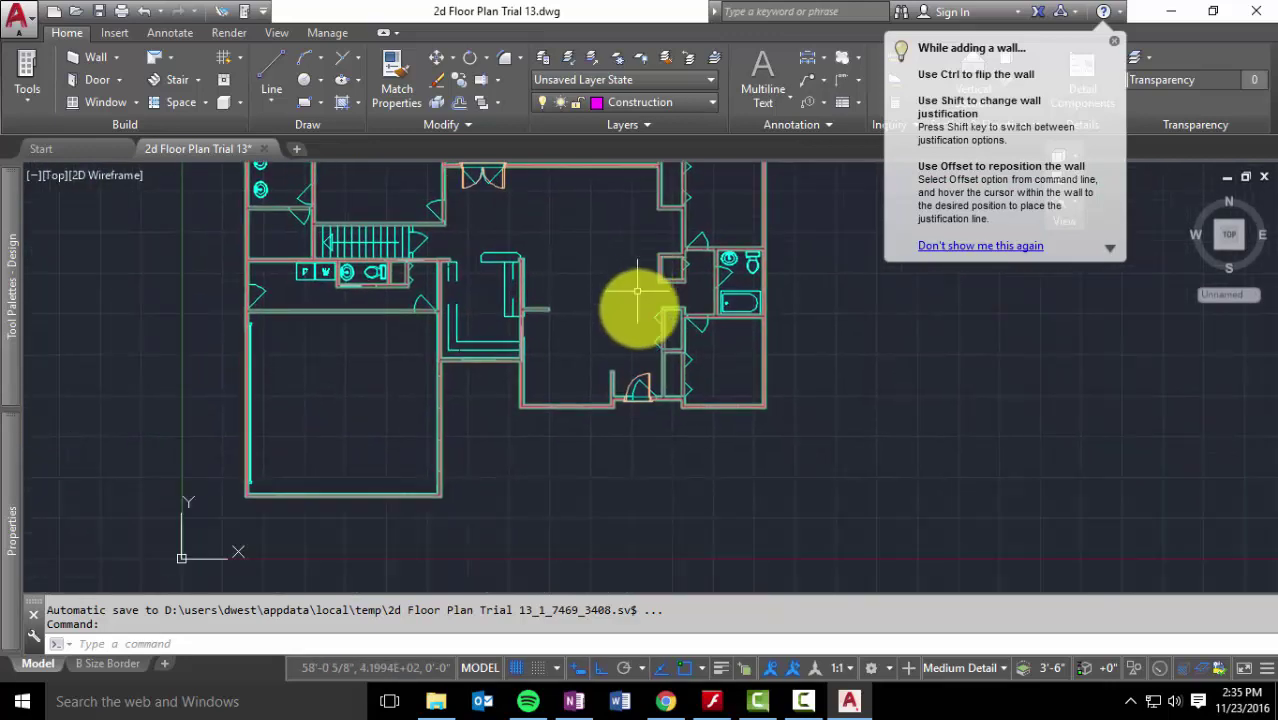